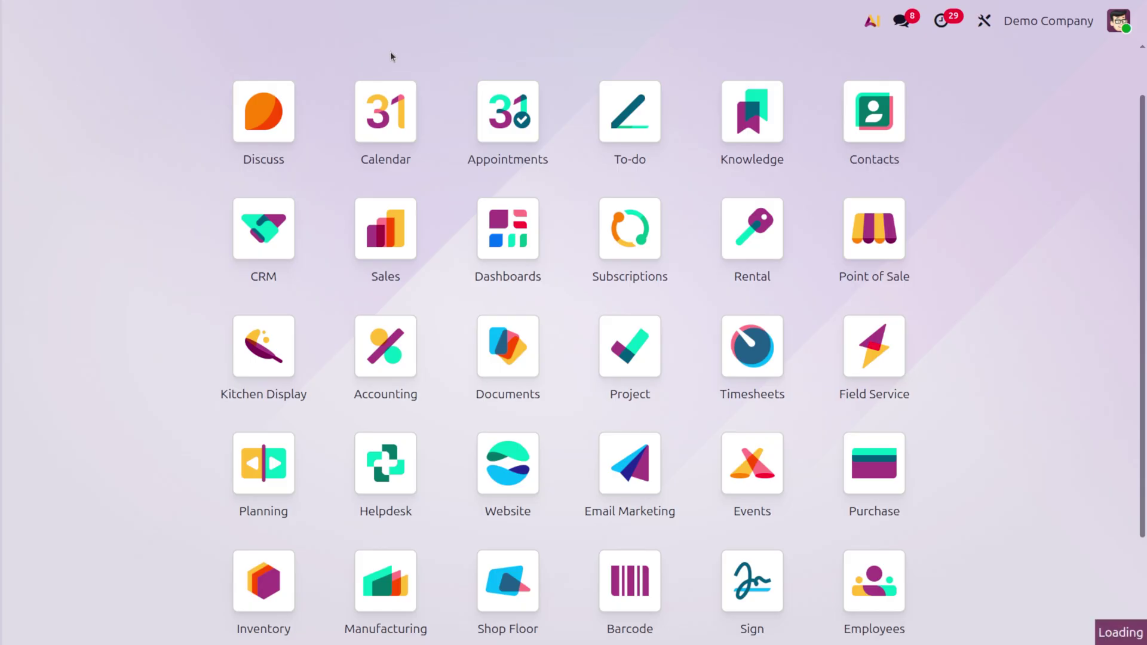
Step: Launch the Sales app from the command palette with 'sal'
text(sal)
key(Return)
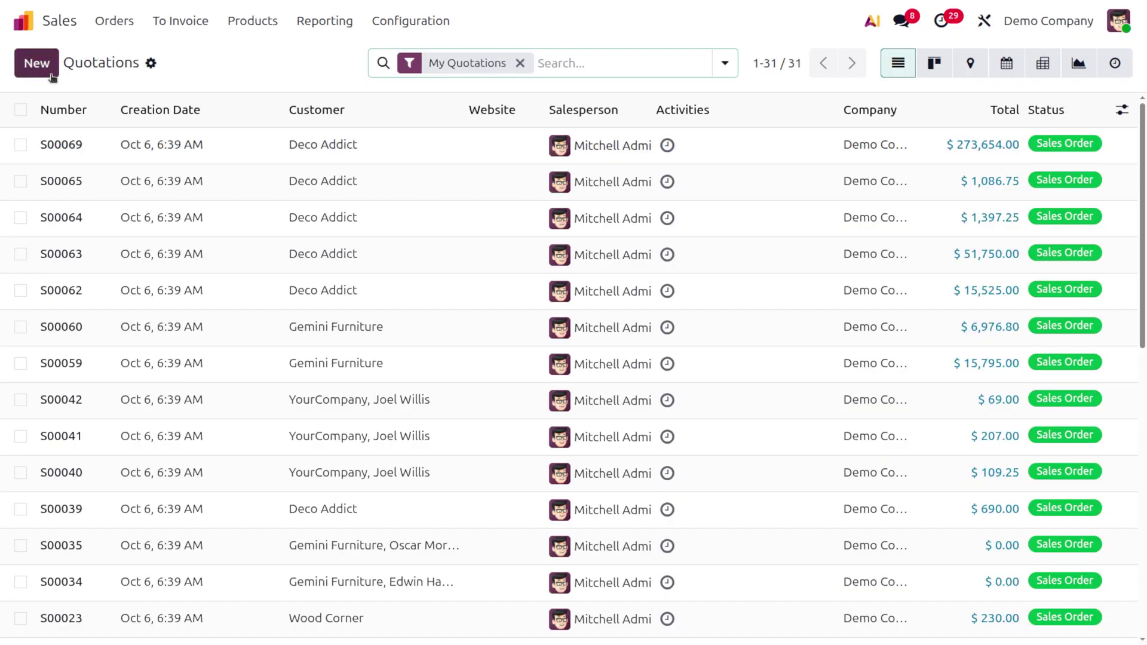
Step: Create new quotation S00070 for customer Deco Addict and save it without order lines
click(36, 63)
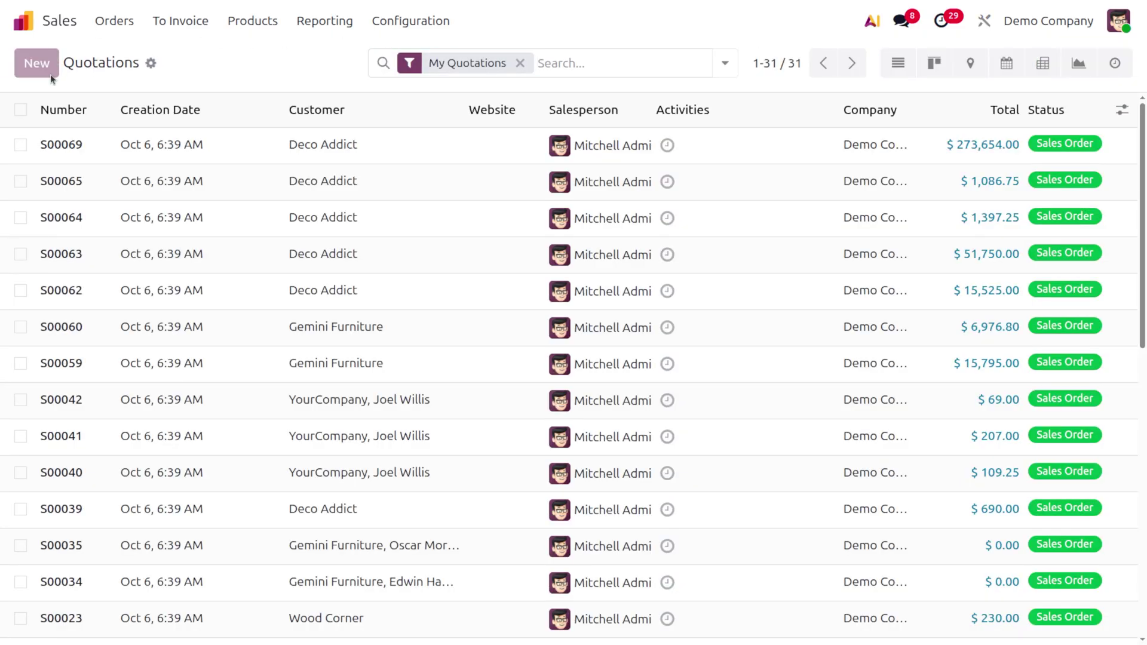
click(240, 218)
key(Escape)
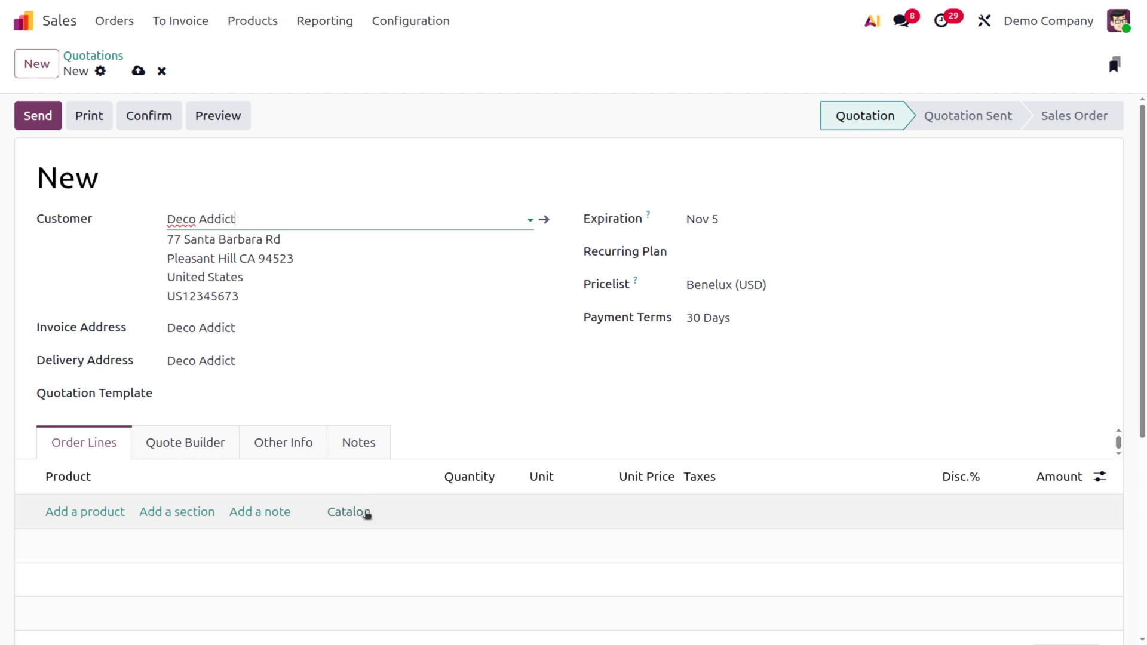
click(366, 514)
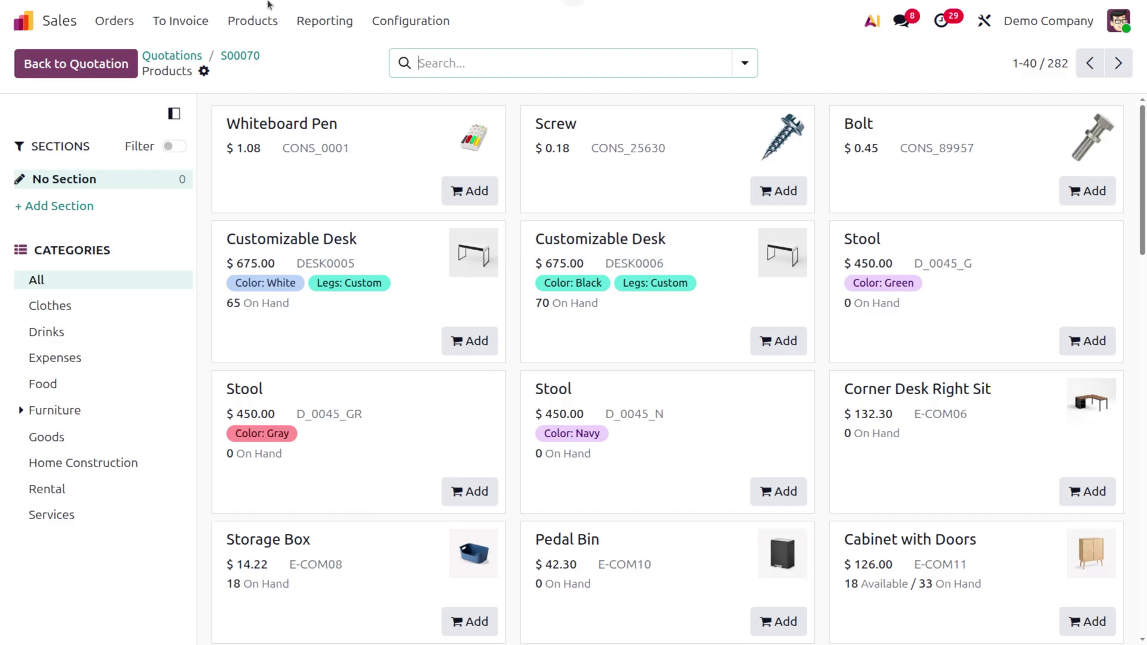
click(243, 59)
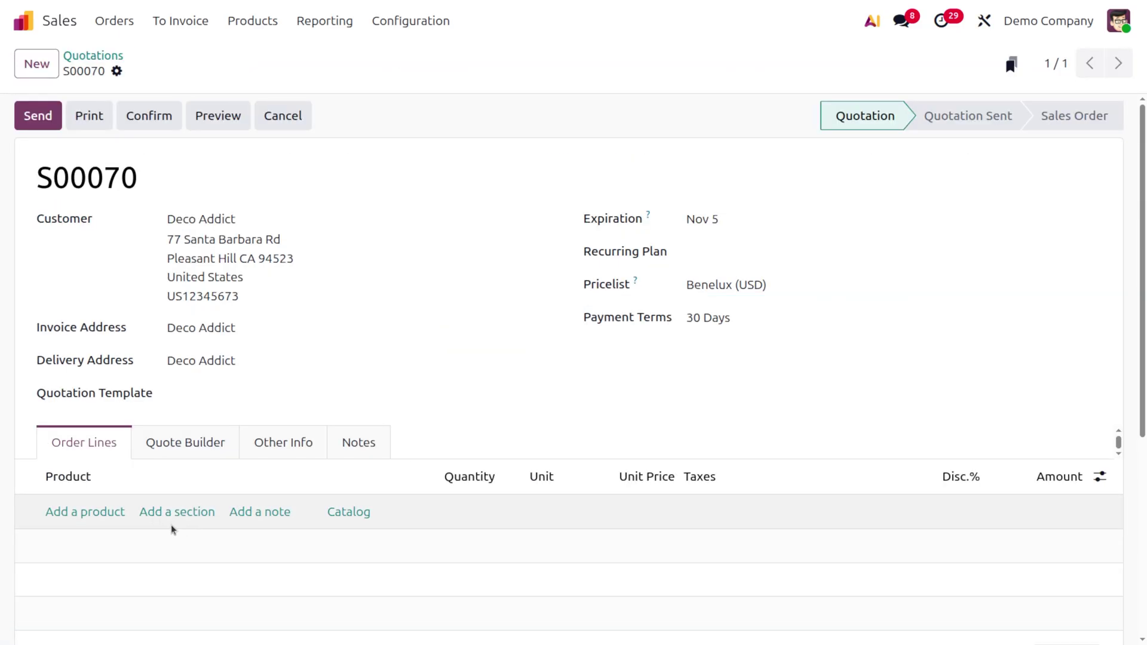
Step: Add an empty 'Furniture' section to S00070 from the product catalog
click(342, 521)
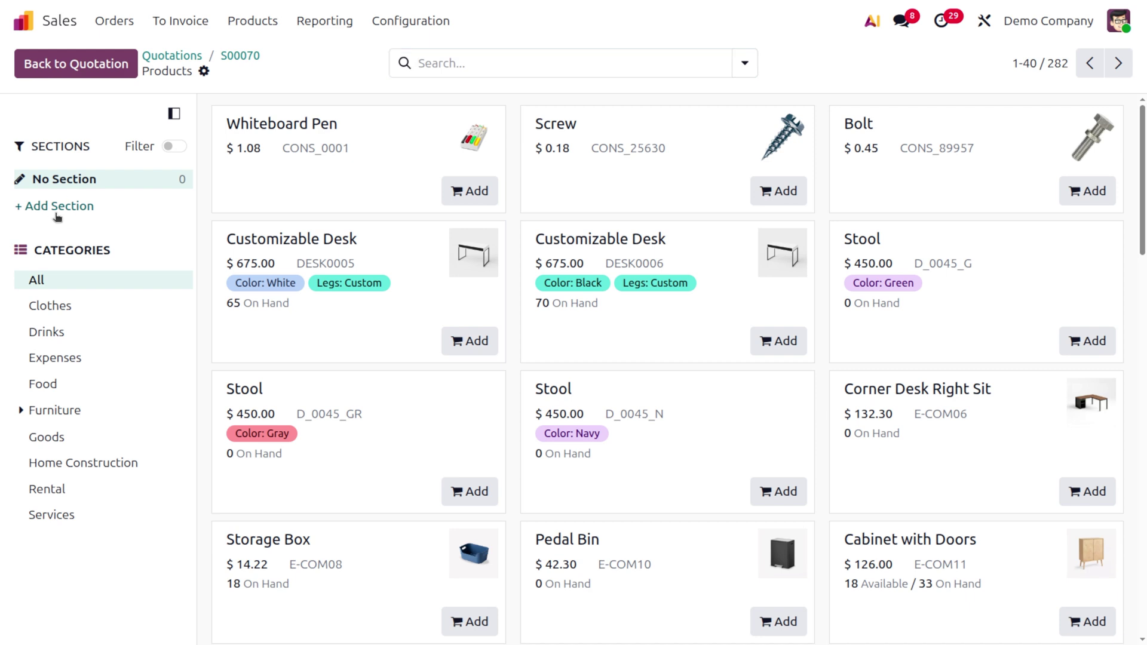
click(55, 208)
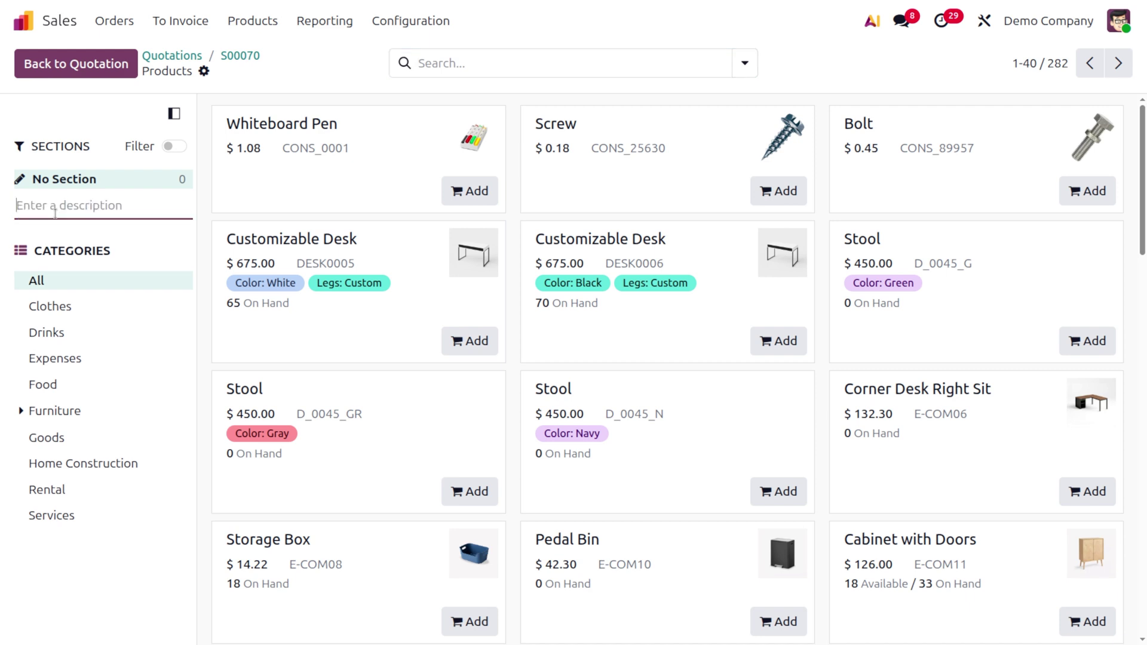
text(Furniture)
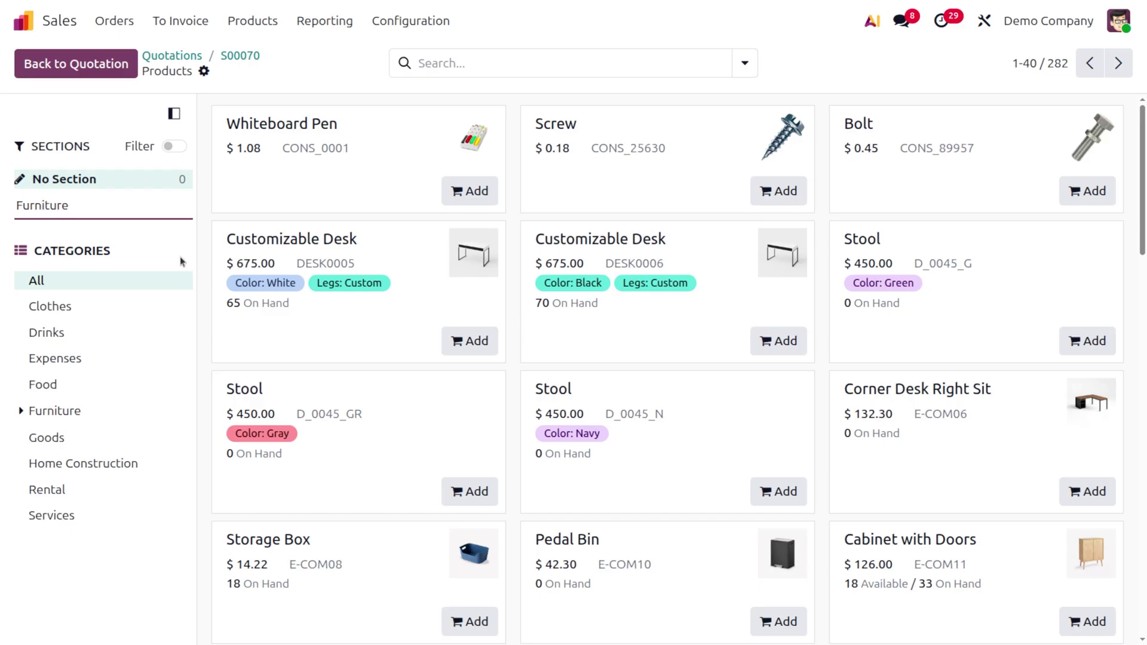
click(180, 256)
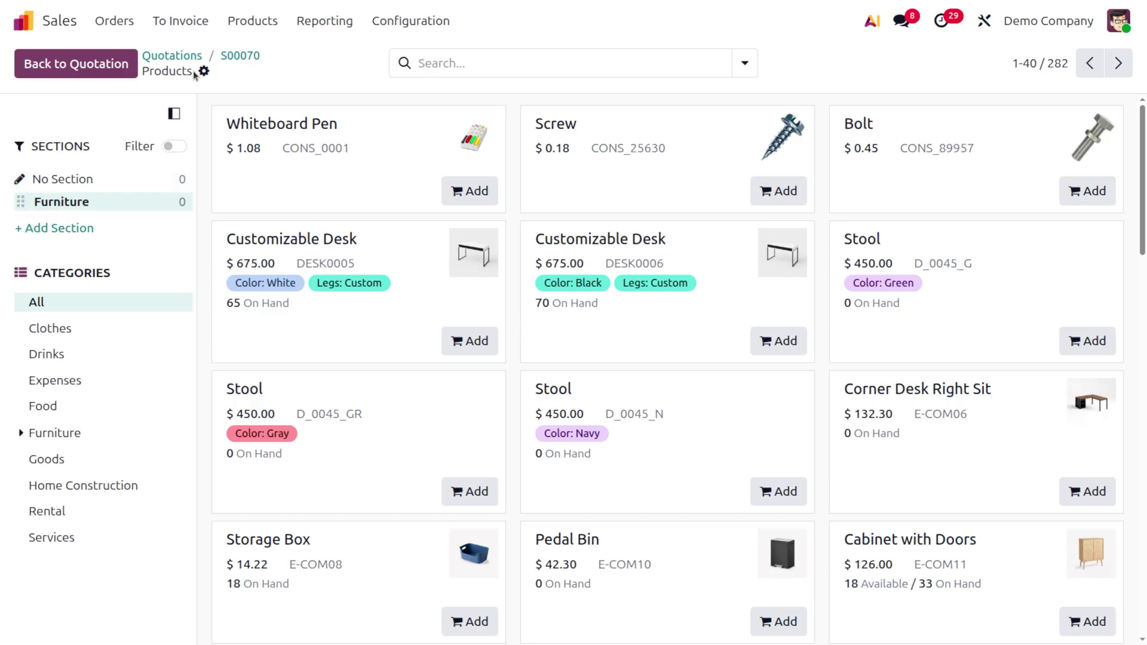
click(249, 57)
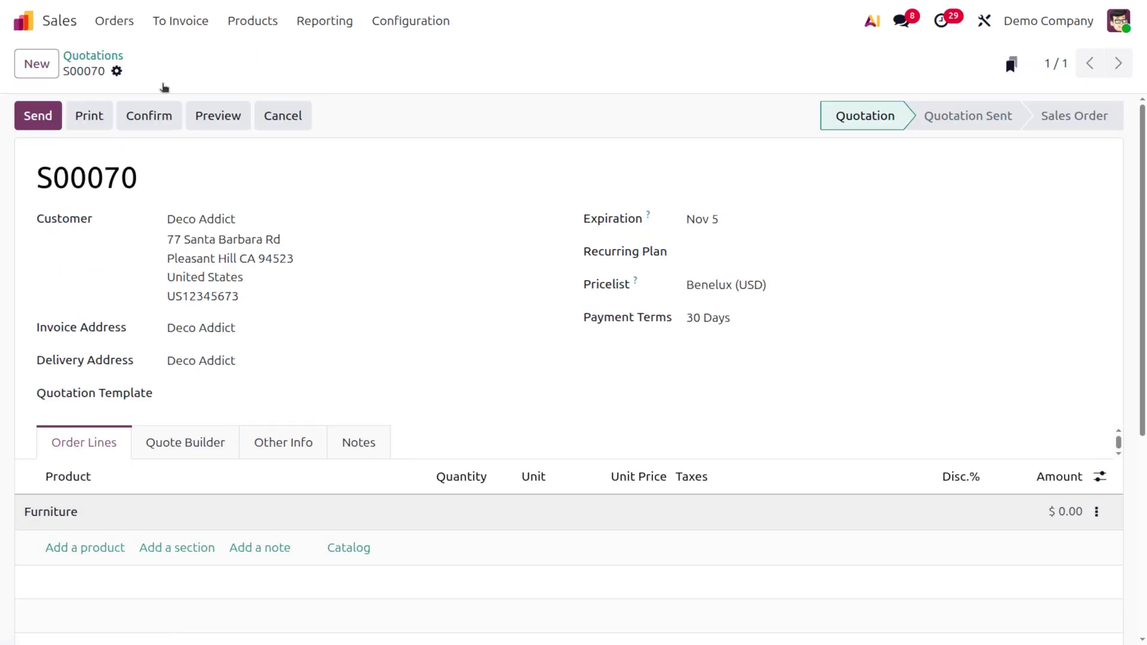
Step: Filter the S00070 product catalog to the Furniture / Office category
click(346, 555)
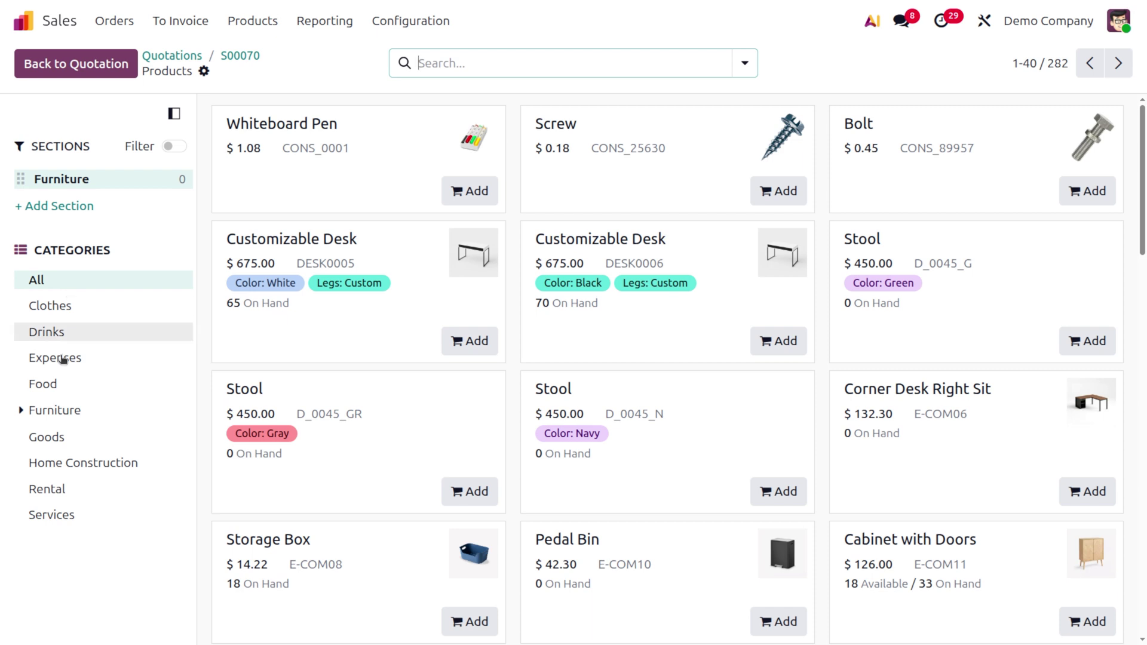
click(62, 412)
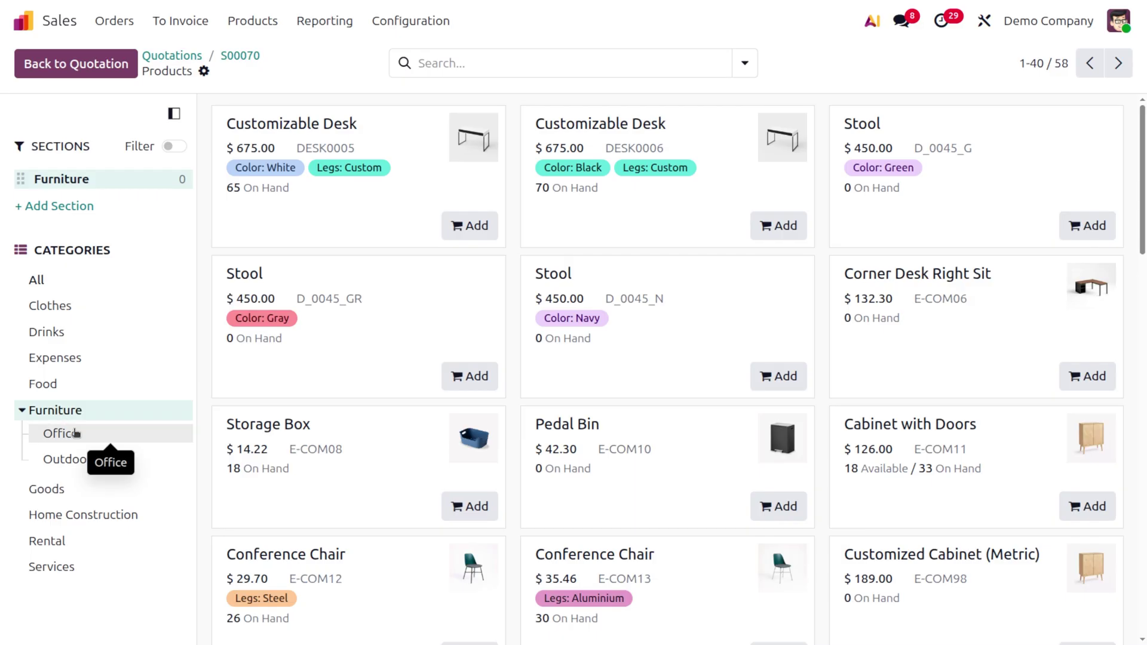
click(76, 434)
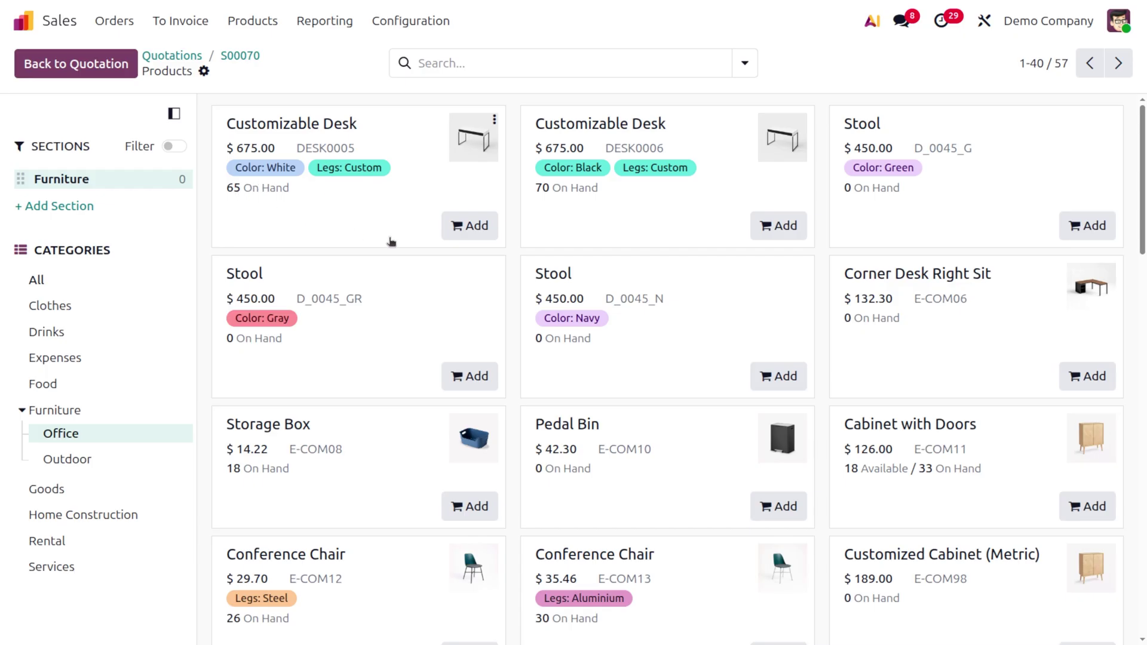
Step: Add two white Customizable Desks, mark the desk as a favourite, and open its product form
click(475, 226)
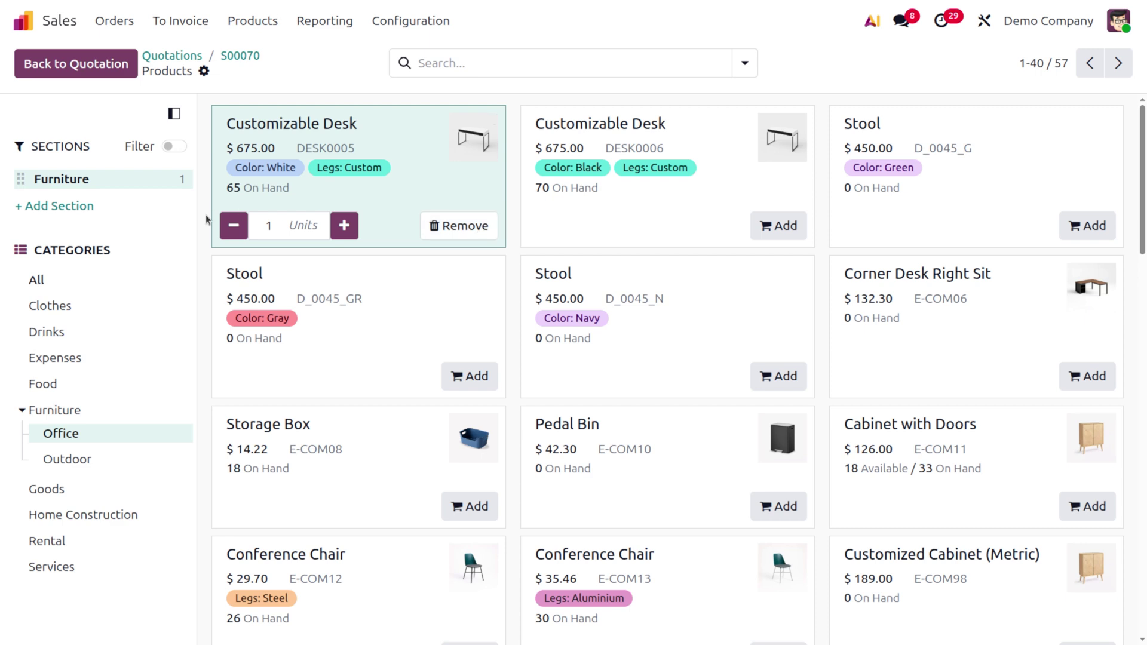
click(344, 225)
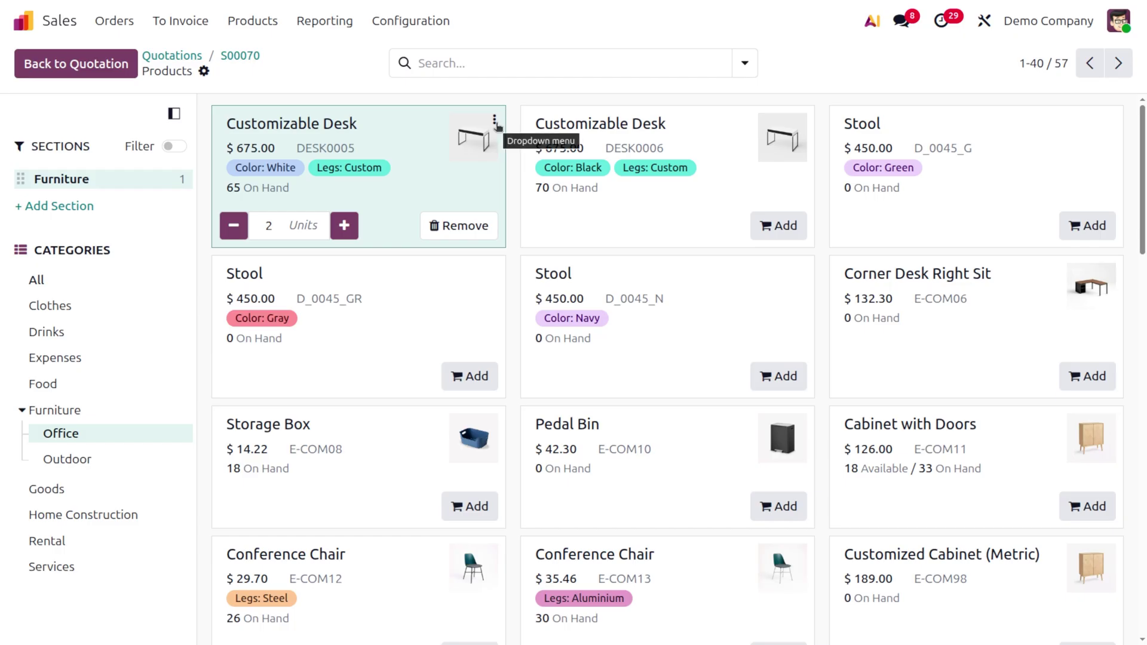
click(495, 122)
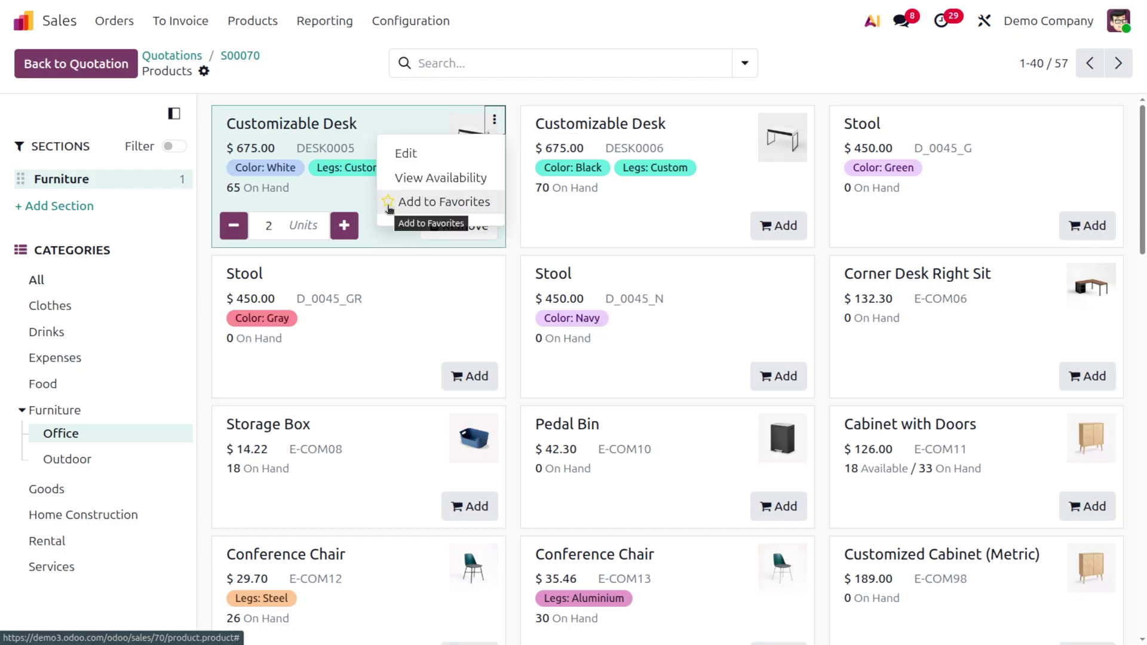
click(389, 204)
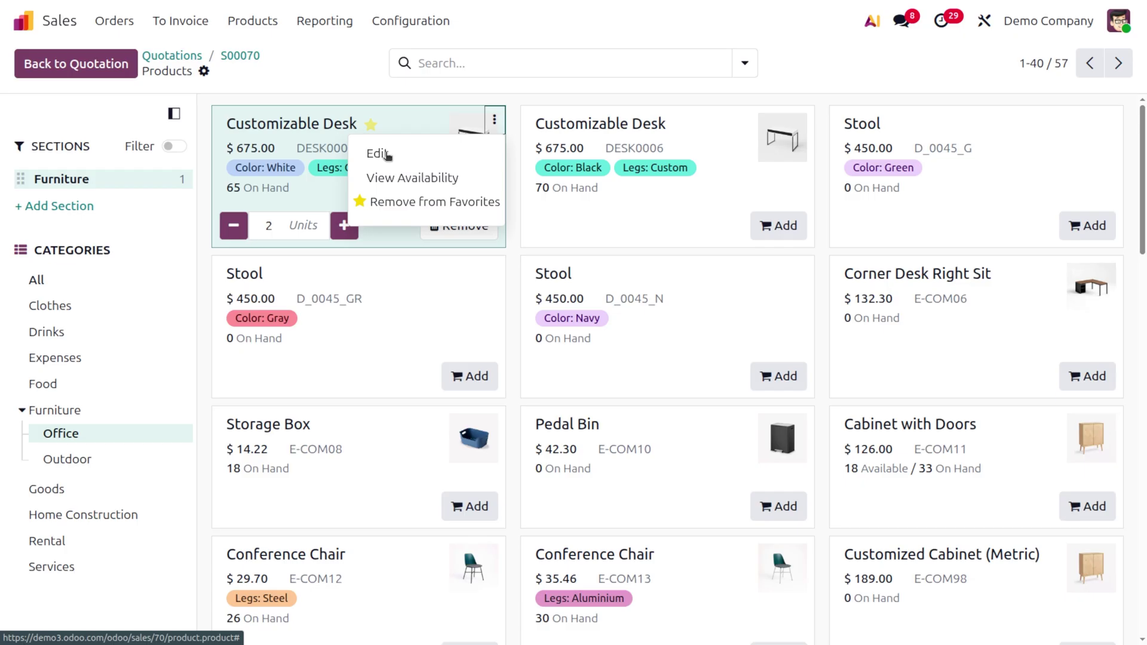
click(385, 155)
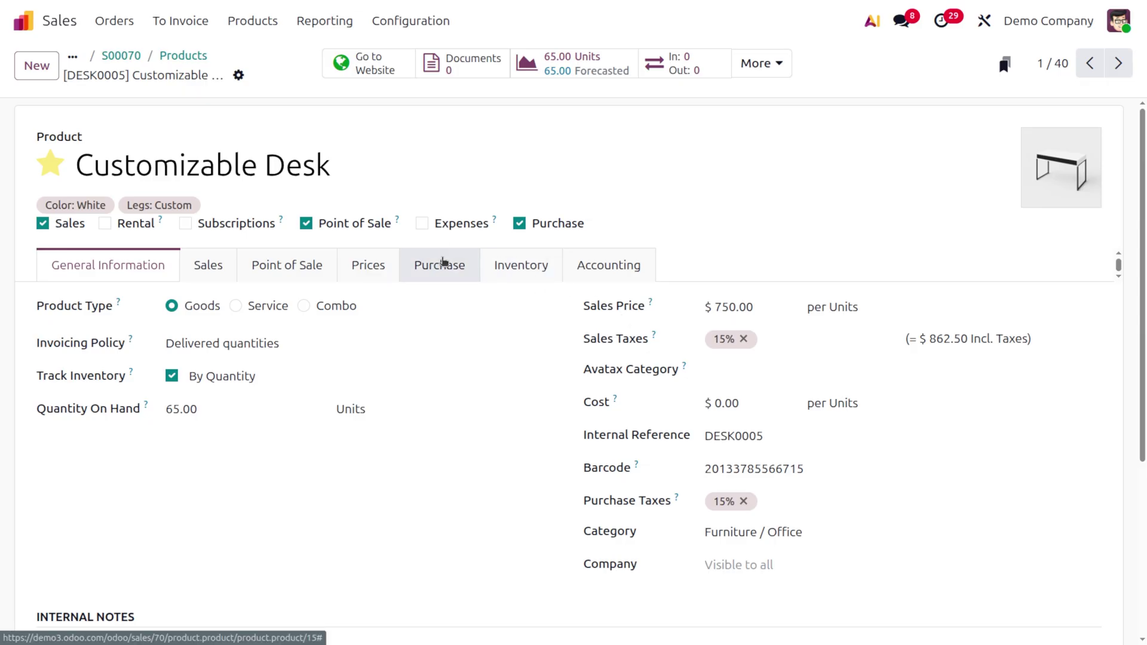
Step: Add a vendor line to the Customizable Desk's Purchase tab, picking the vendor via Search more
click(442, 262)
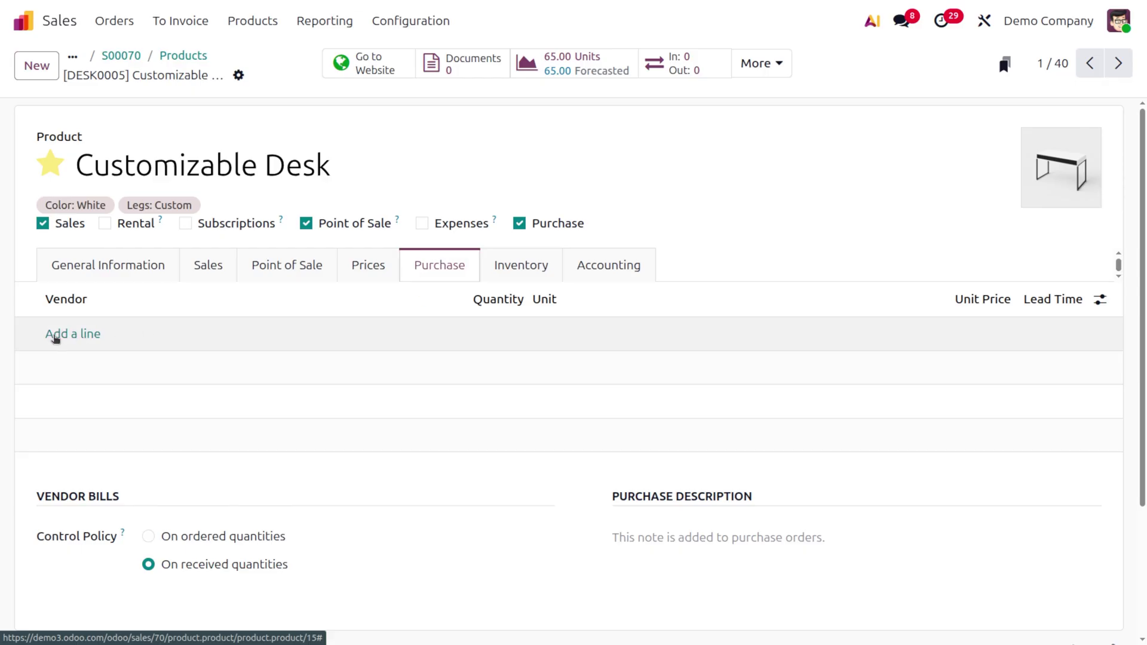
click(57, 336)
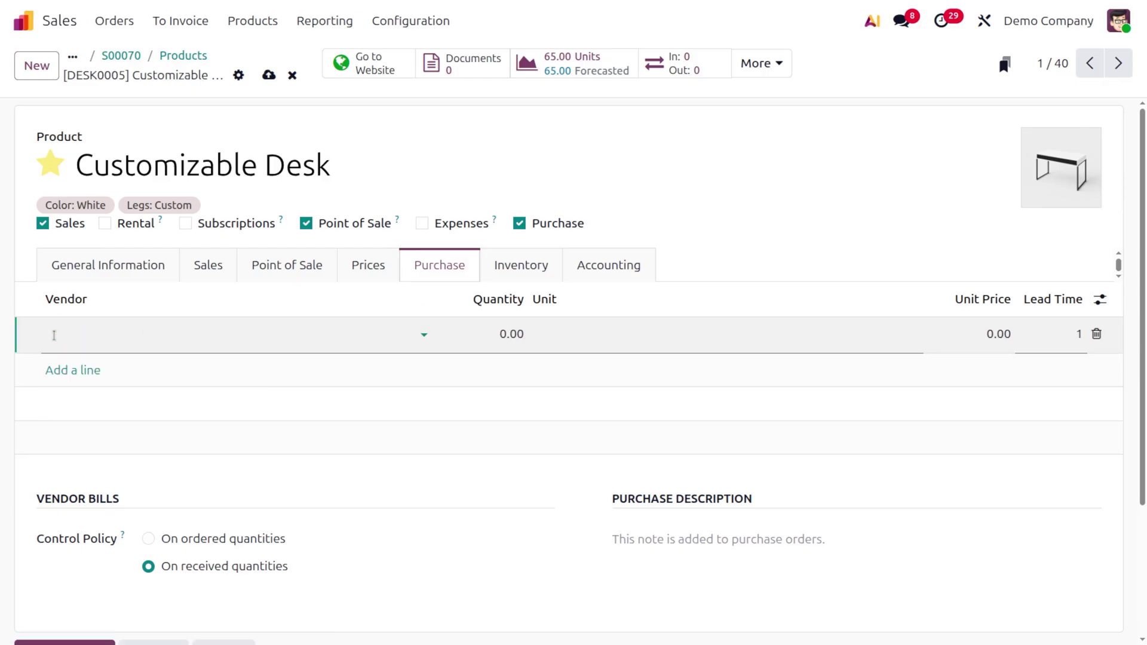
click(56, 334)
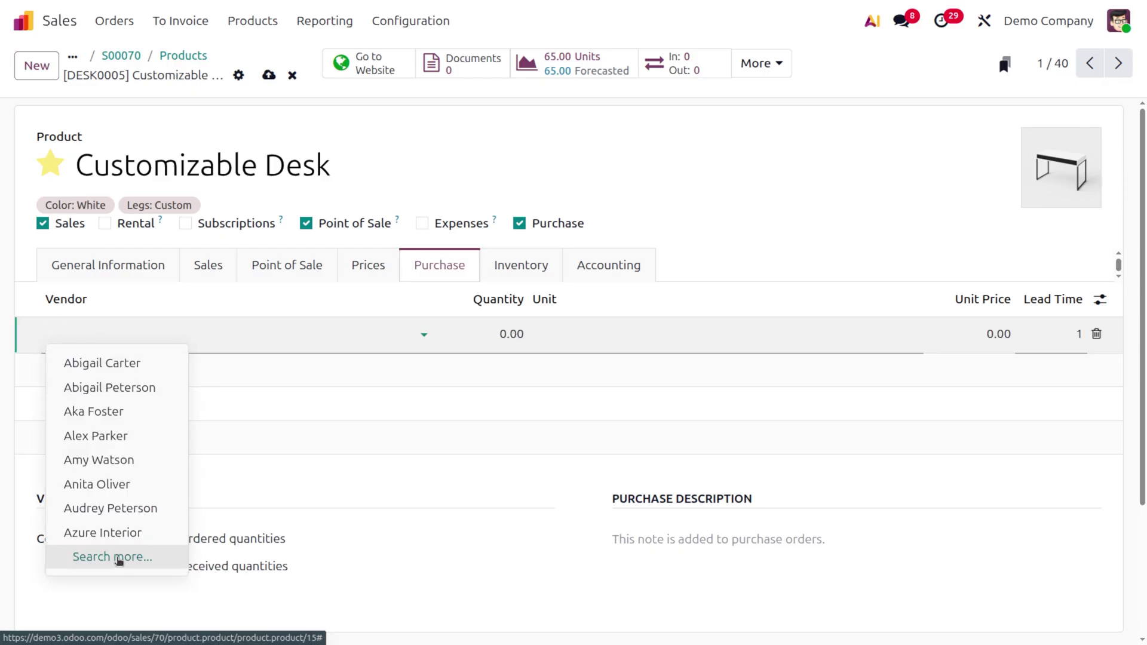
click(113, 556)
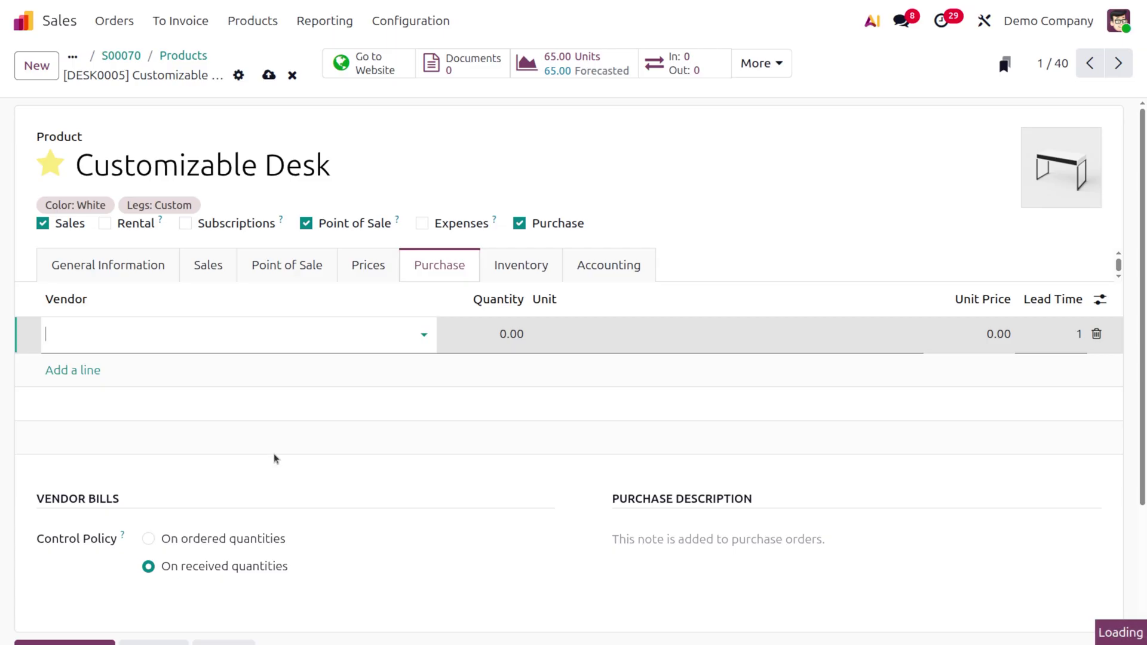
scroll(323, 445, down, 10)
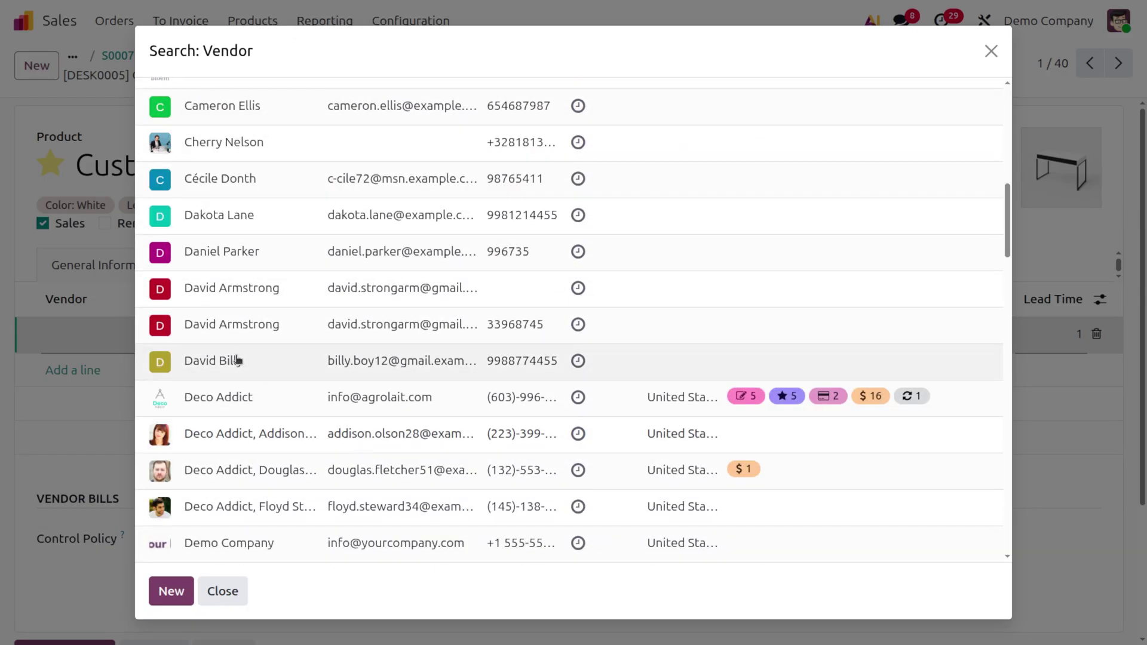
click(237, 360)
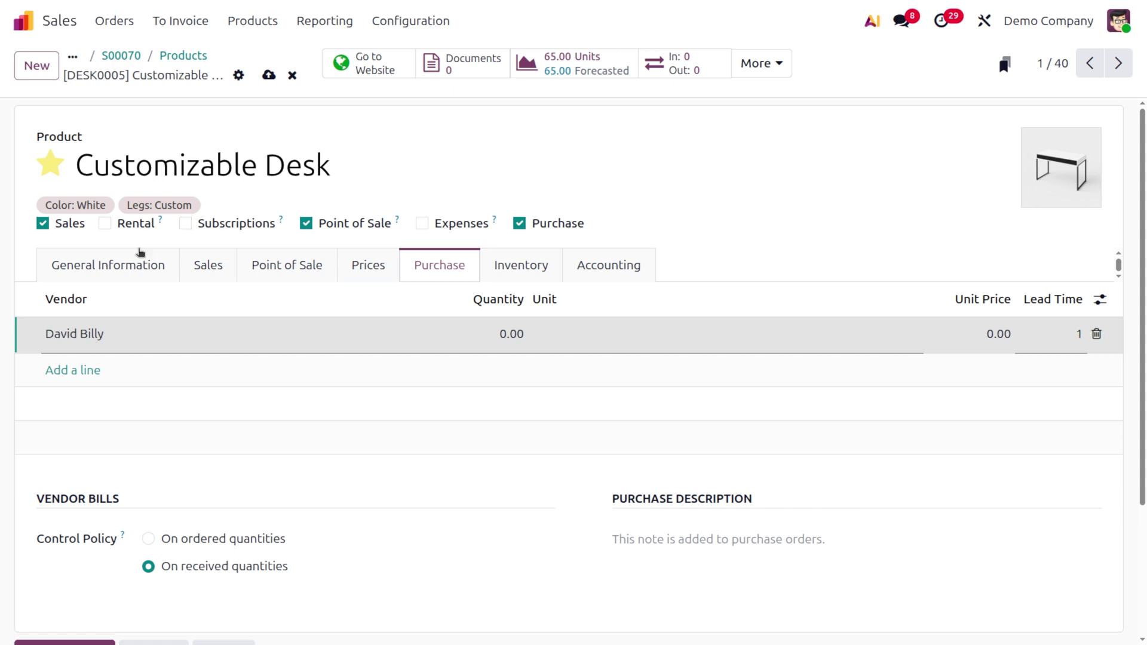
Step: Set the Customizable Desk's cost to 700
click(134, 263)
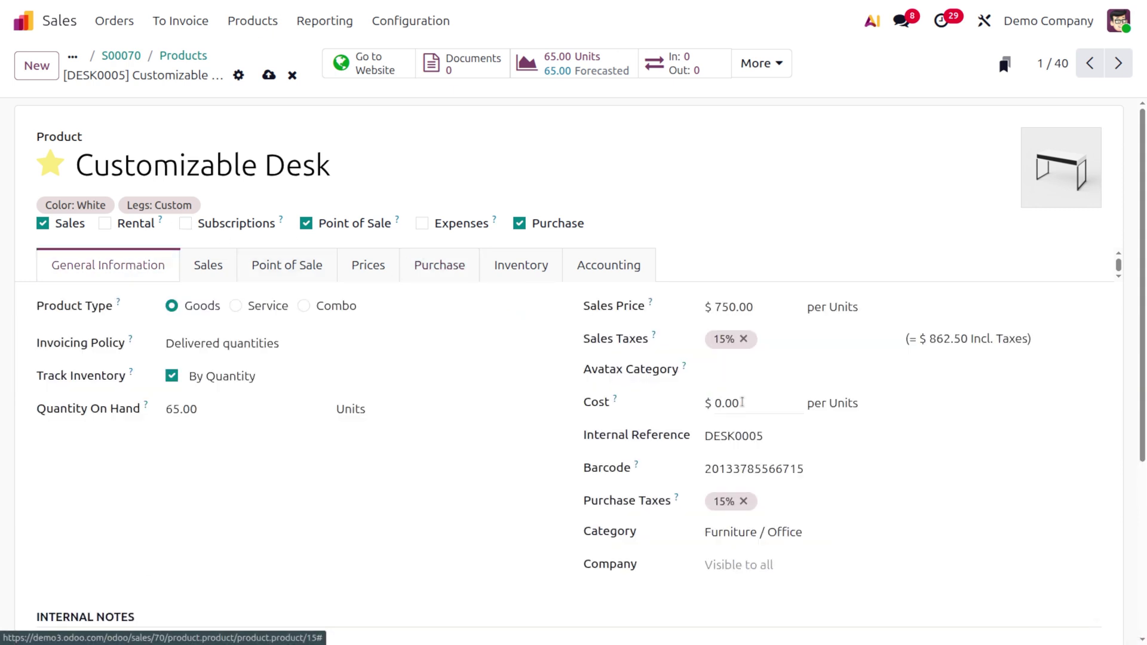
click(742, 402)
key(BackSpace)
text(700)
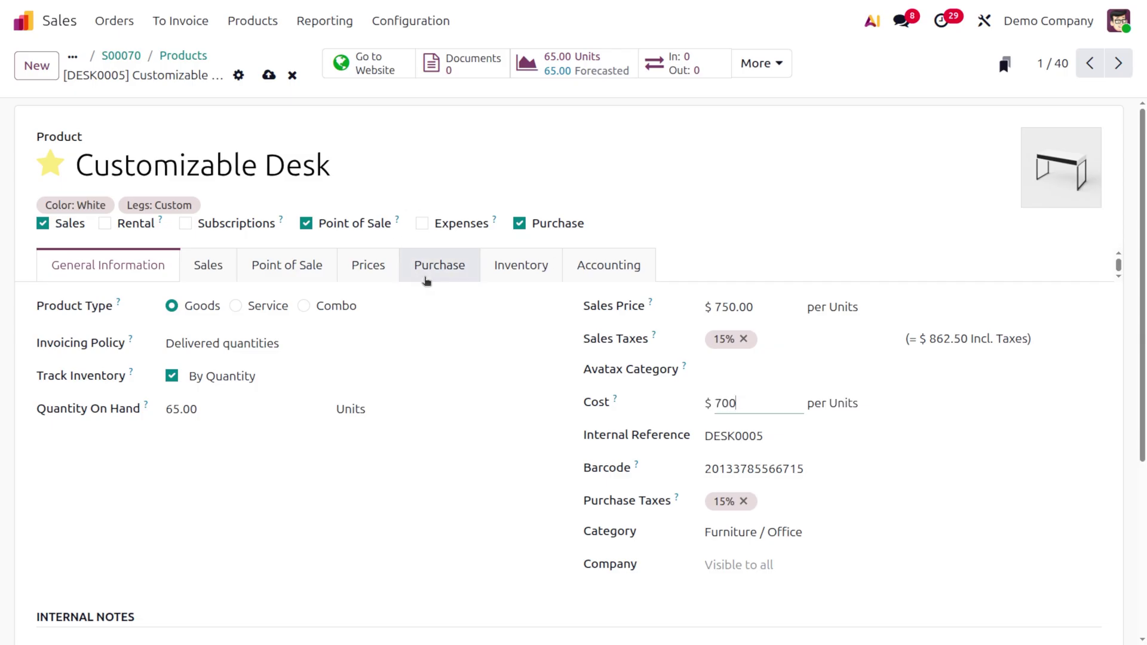
Step: Set the first vendor line's unit price to 688.00
click(426, 279)
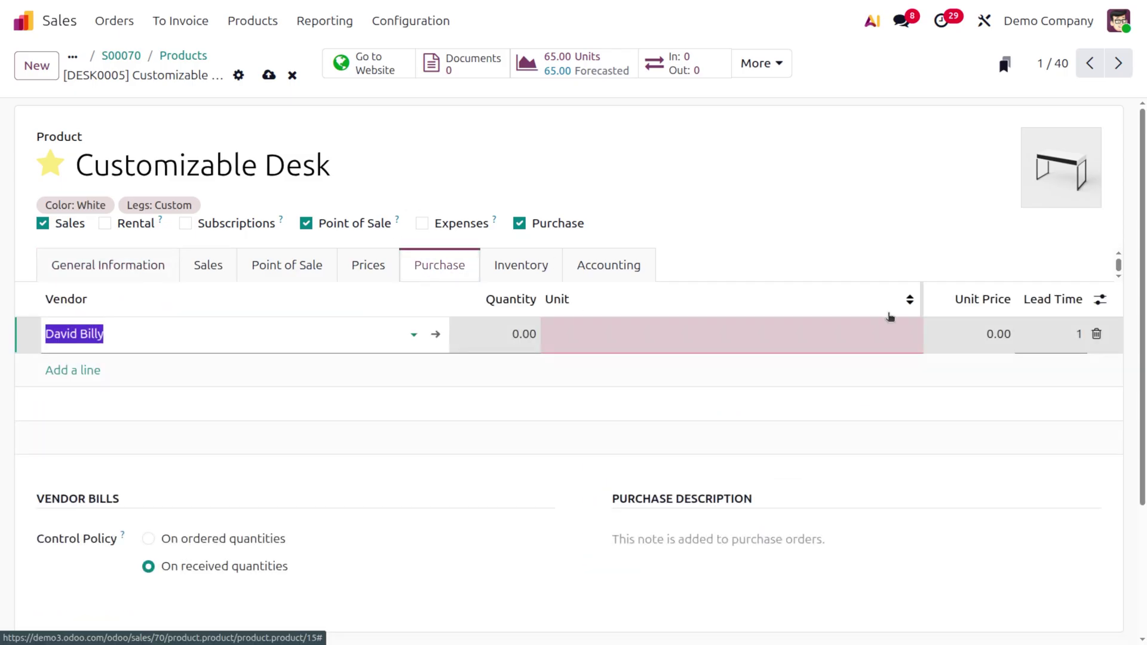
click(992, 334)
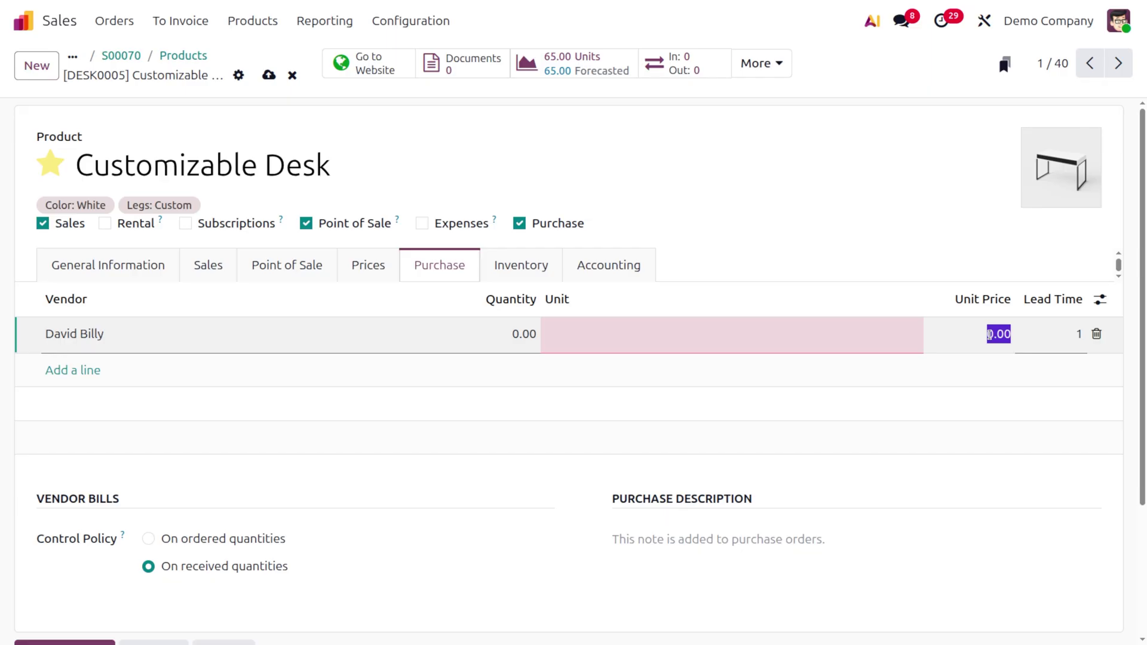
text(688)
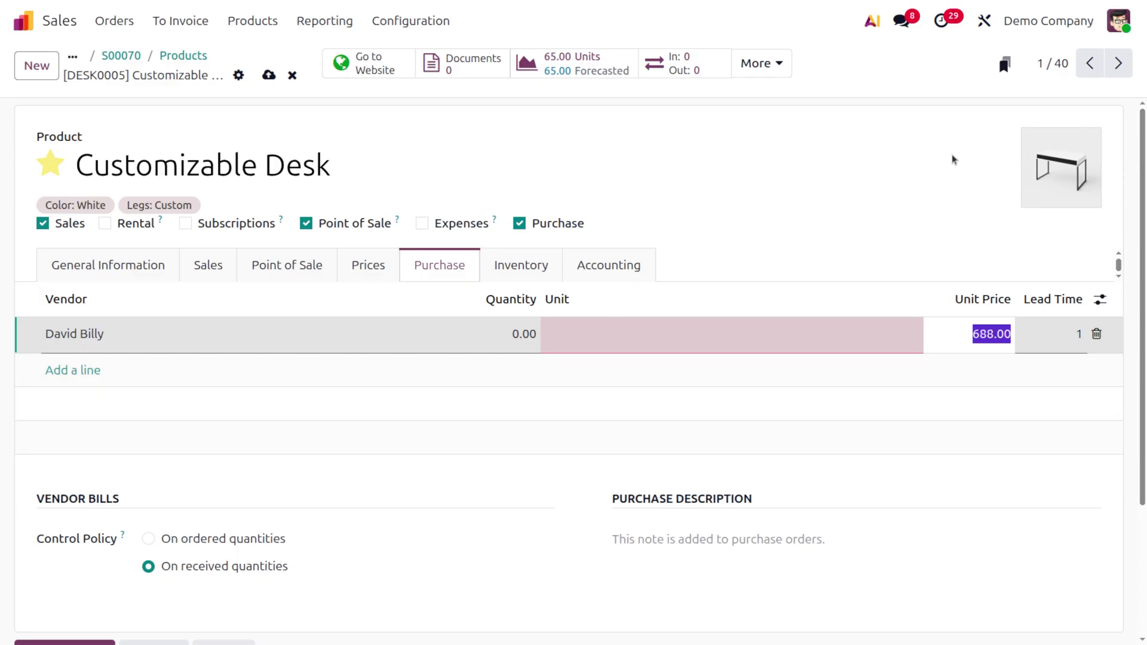
click(64, 374)
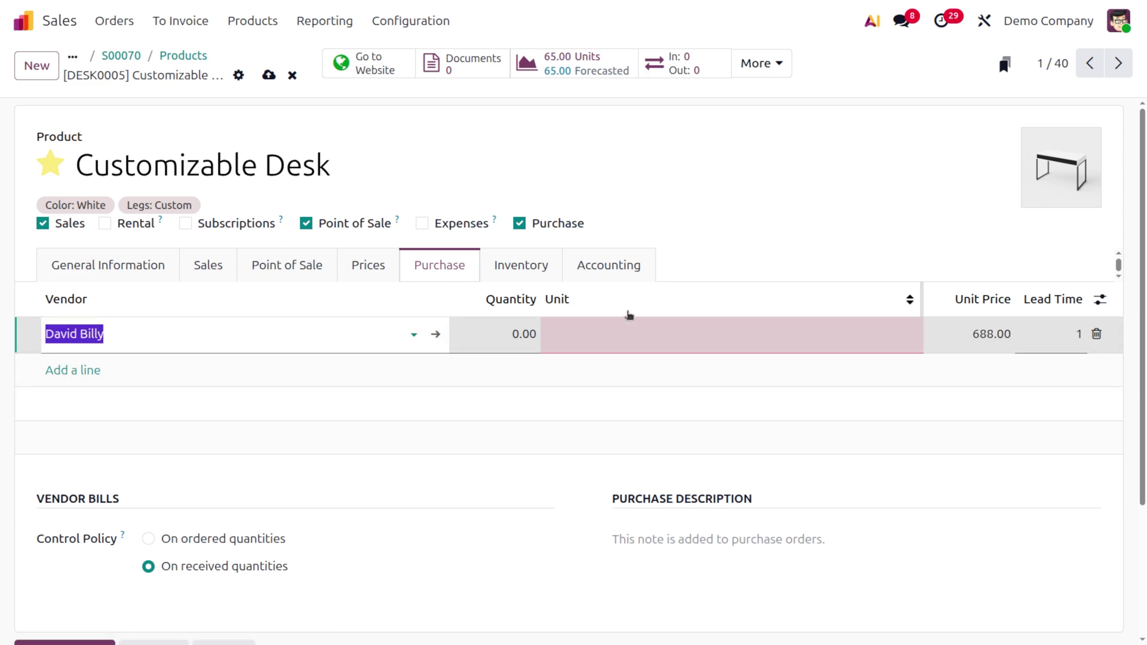
Step: Set the first vendor line to quantity 1 in Units and save the product
click(635, 324)
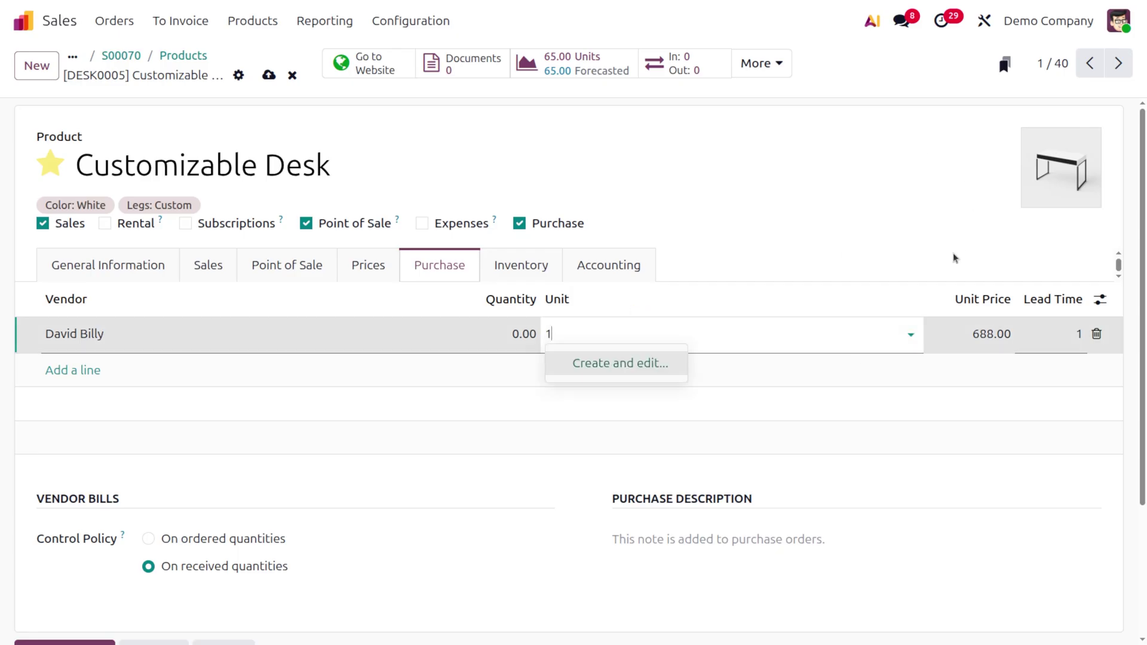
key(BackSpace)
click(52, 373)
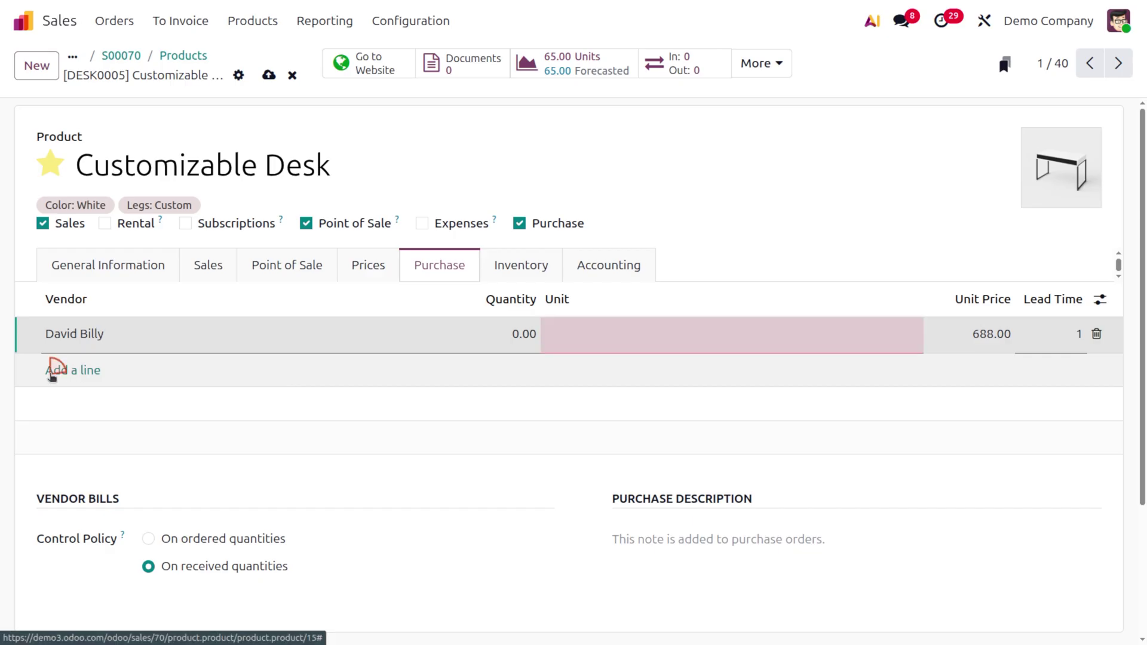
click(740, 348)
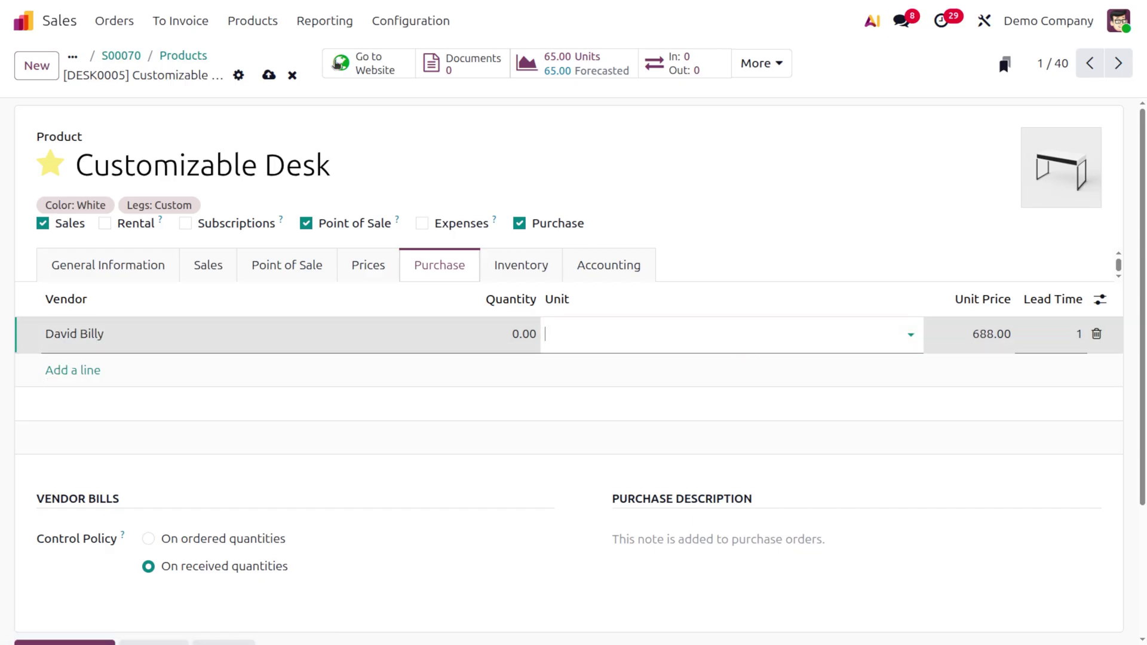
click(269, 76)
click(647, 329)
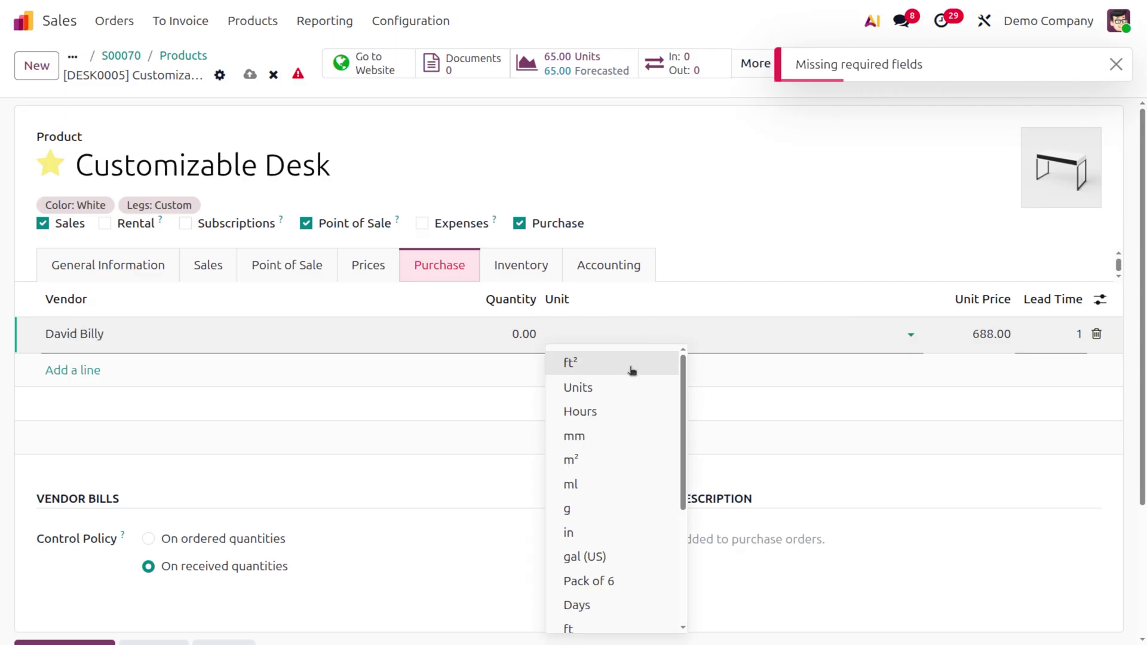
click(607, 389)
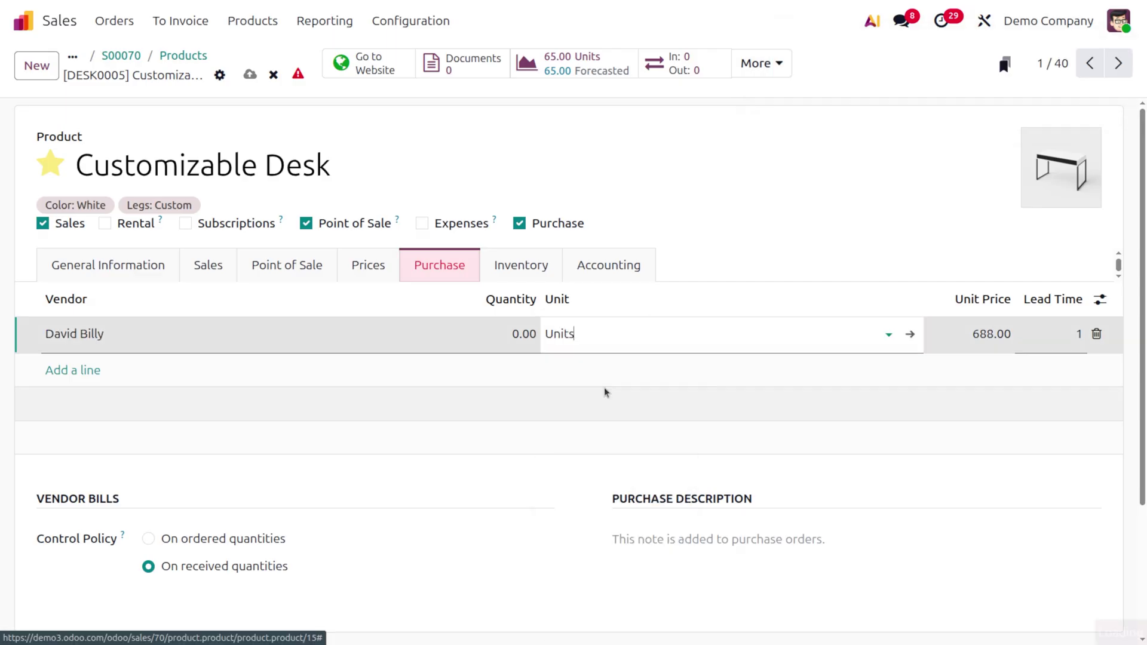
click(511, 338)
text(1)
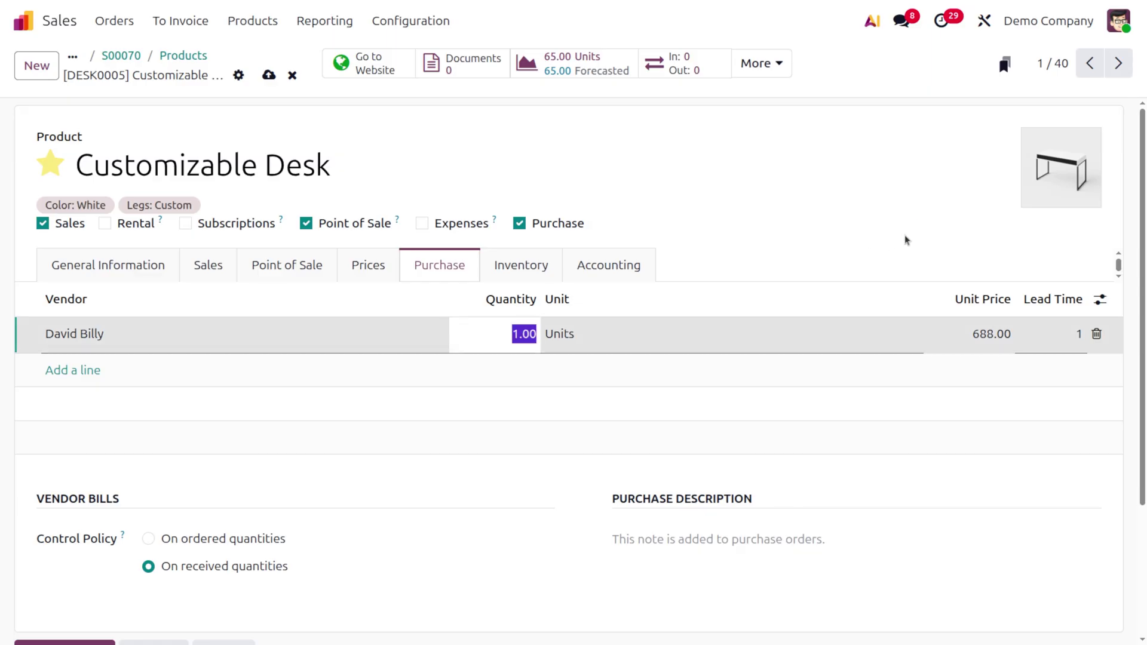
click(905, 240)
click(269, 76)
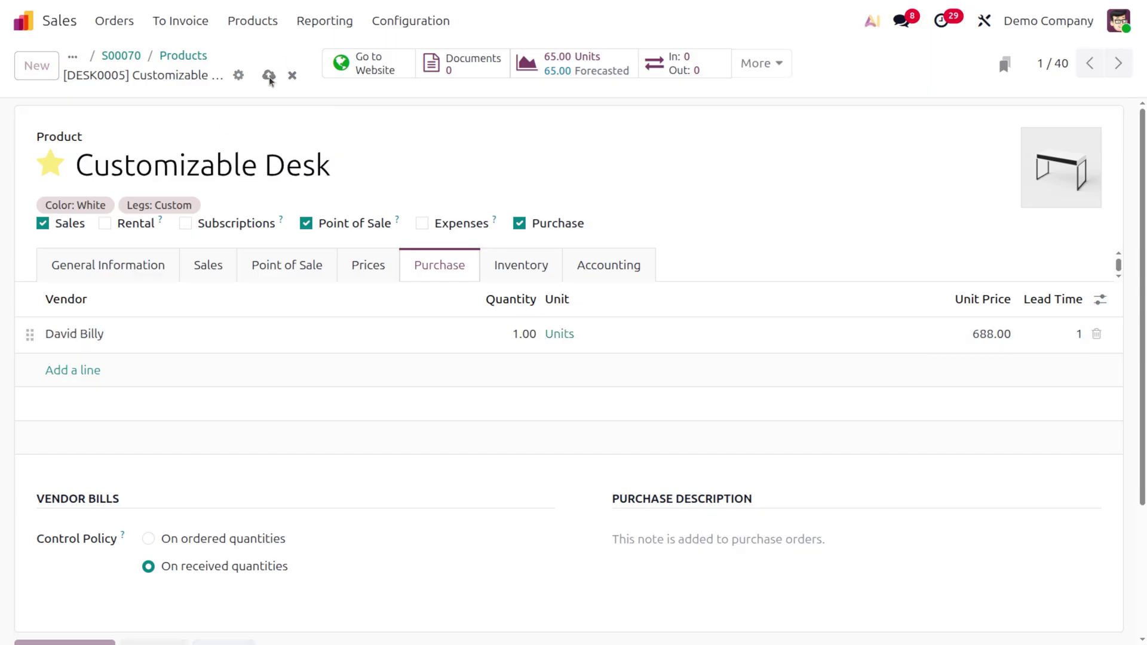
Step: Add a second vendor line for OpenWood
click(73, 377)
click(71, 374)
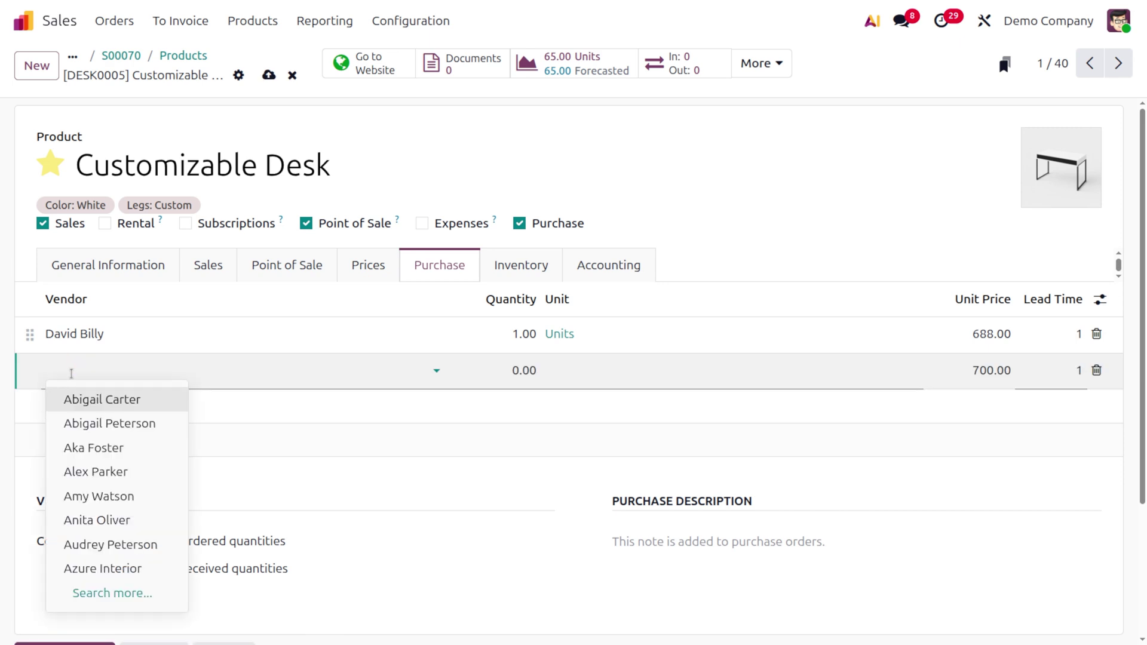
click(119, 601)
scroll(384, 522, down, 15)
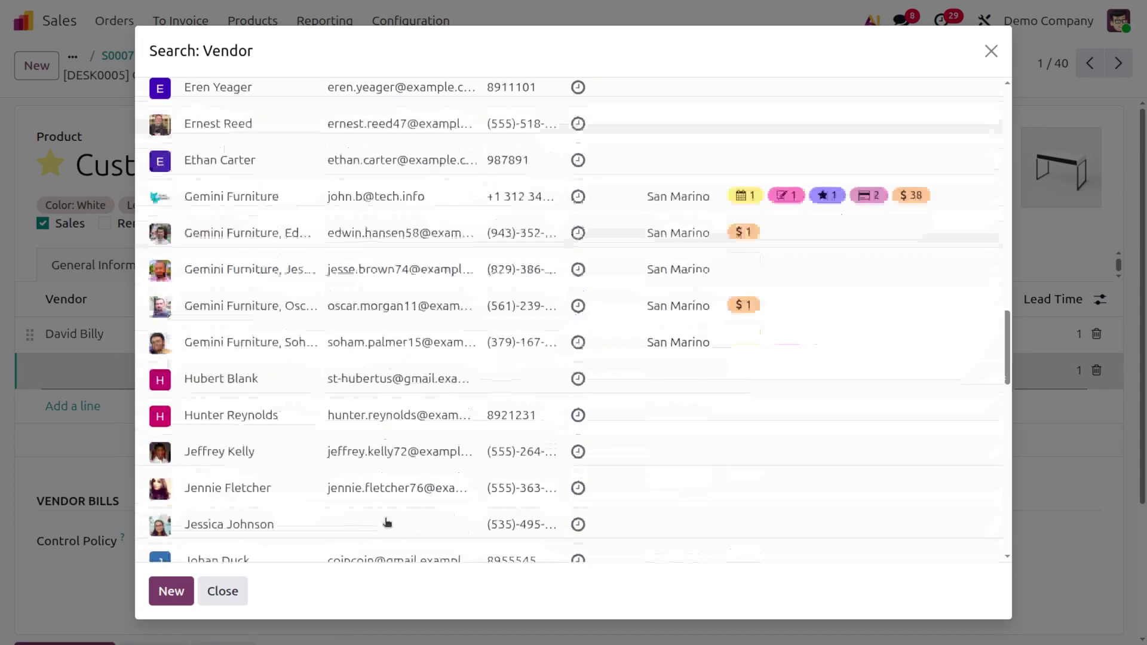
scroll(387, 522, down, 15)
scroll(387, 522, down, 2)
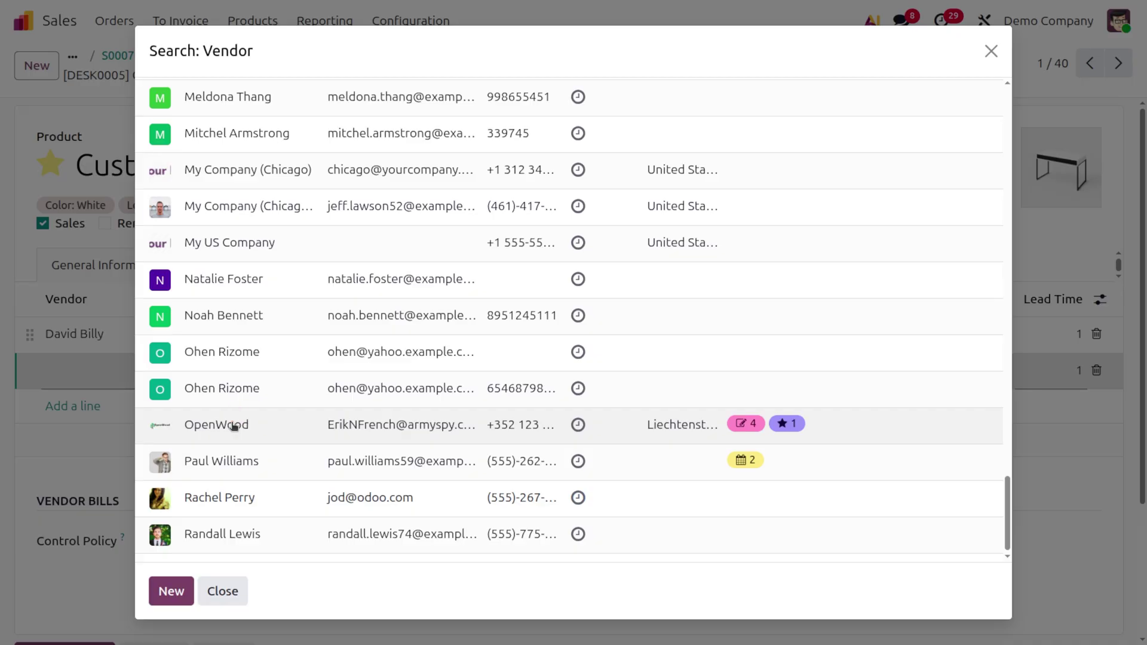
click(233, 426)
Step: Set the OpenWood line to quantity 1 in Units and save the vendor lines
click(521, 371)
text(1)
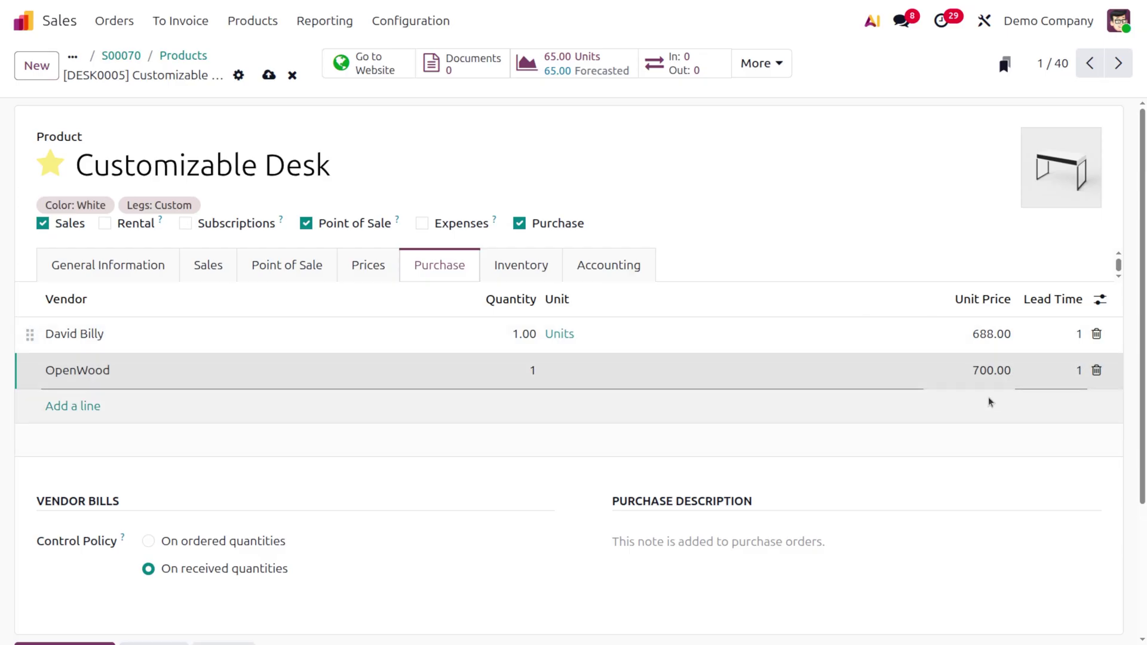
click(939, 130)
click(621, 366)
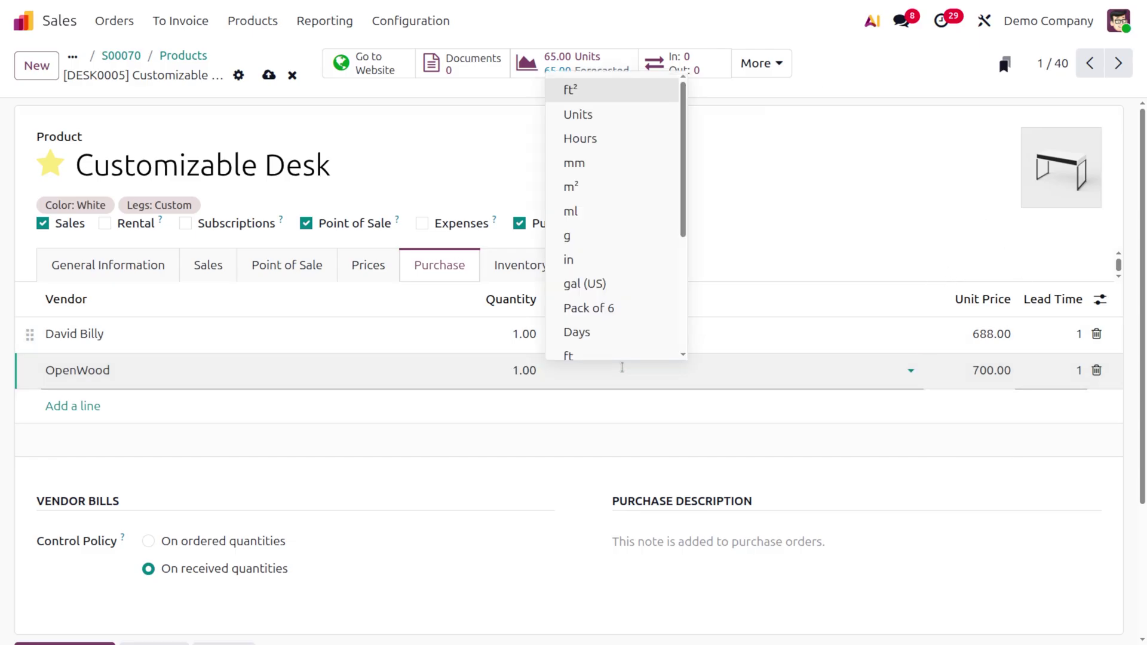
click(572, 122)
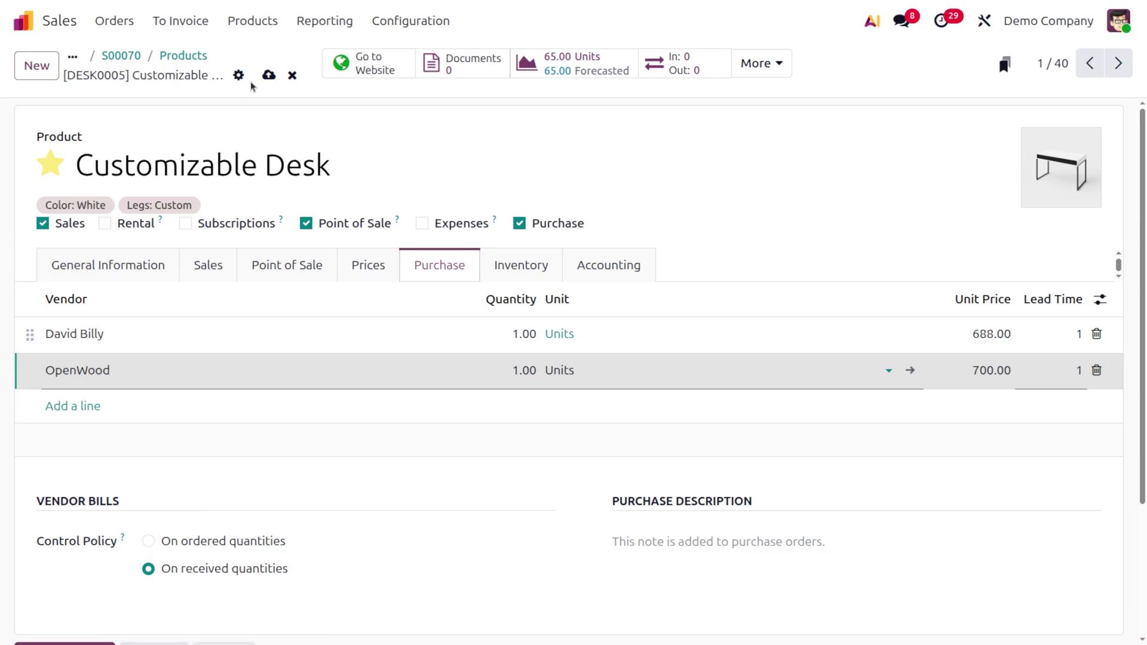
click(269, 75)
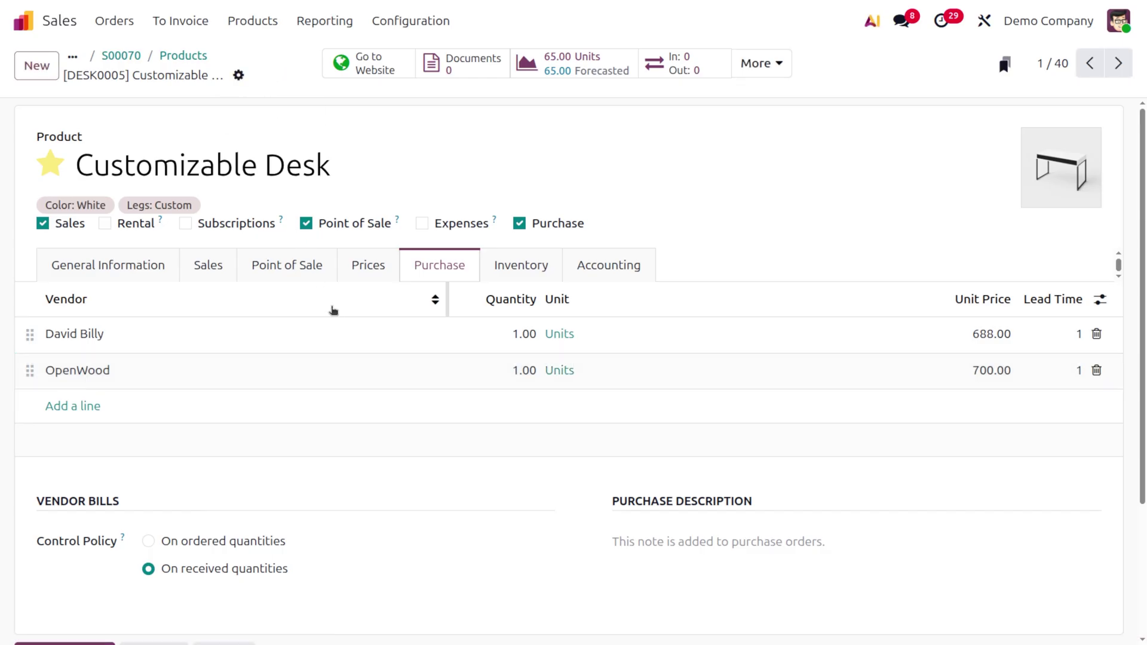
Step: Show the Customizable Desk's Inventory tab with logistics and traceability fields
click(504, 269)
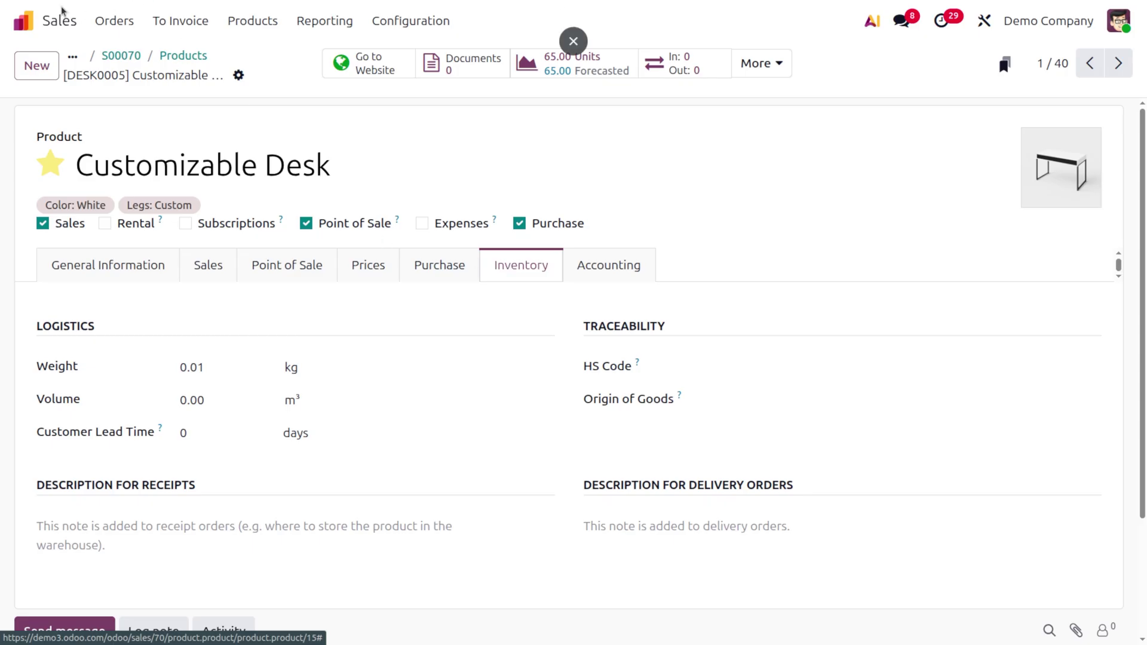
Step: Open Inventory's Configuration > Settings via the 'in' command
click(22, 21)
text(in)
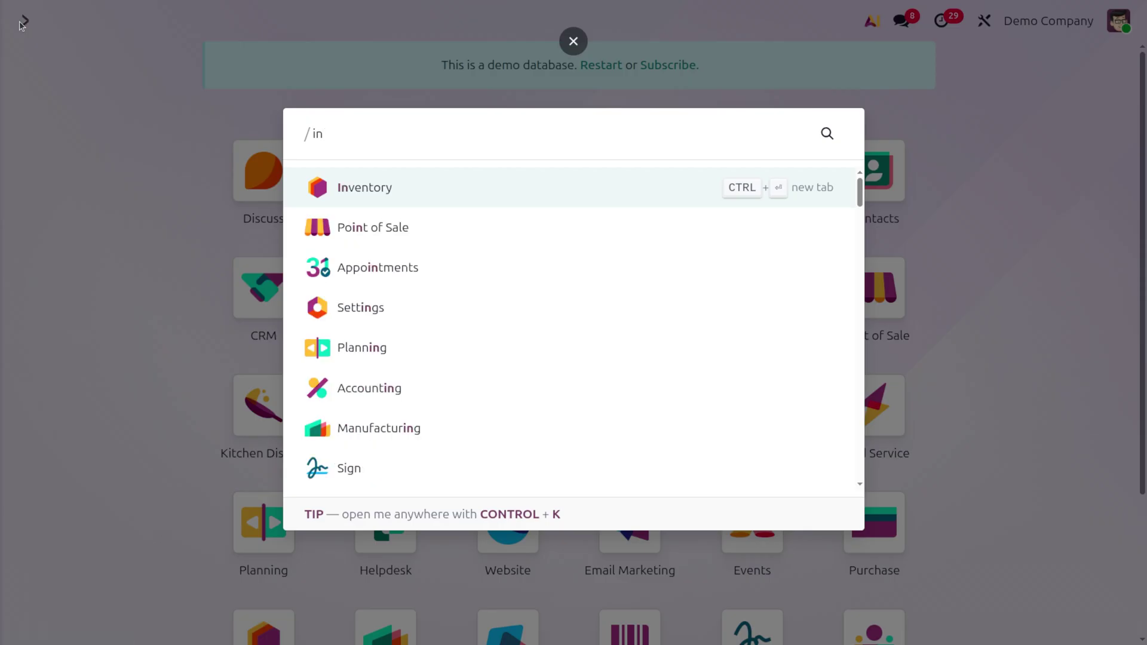
key(Return)
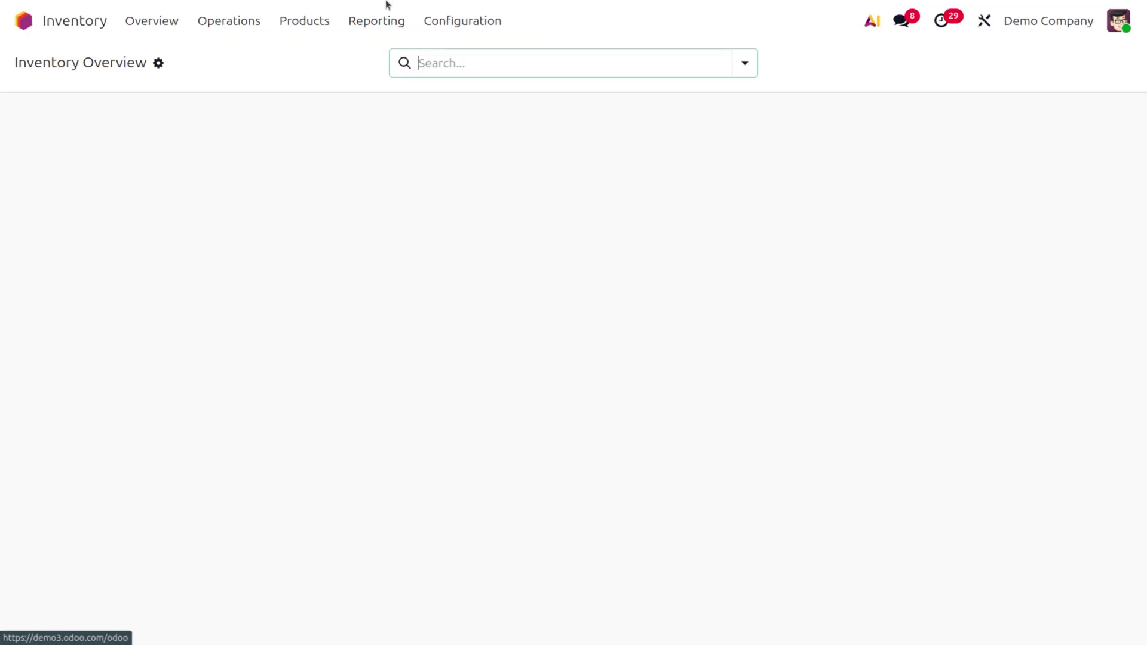
click(463, 20)
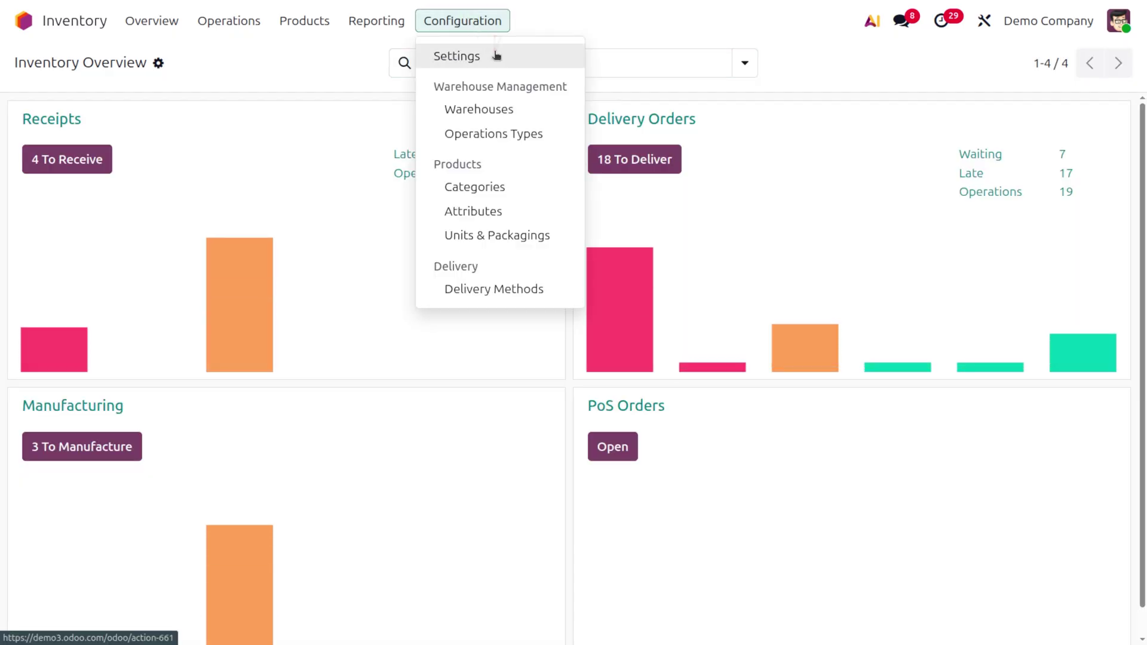
click(492, 53)
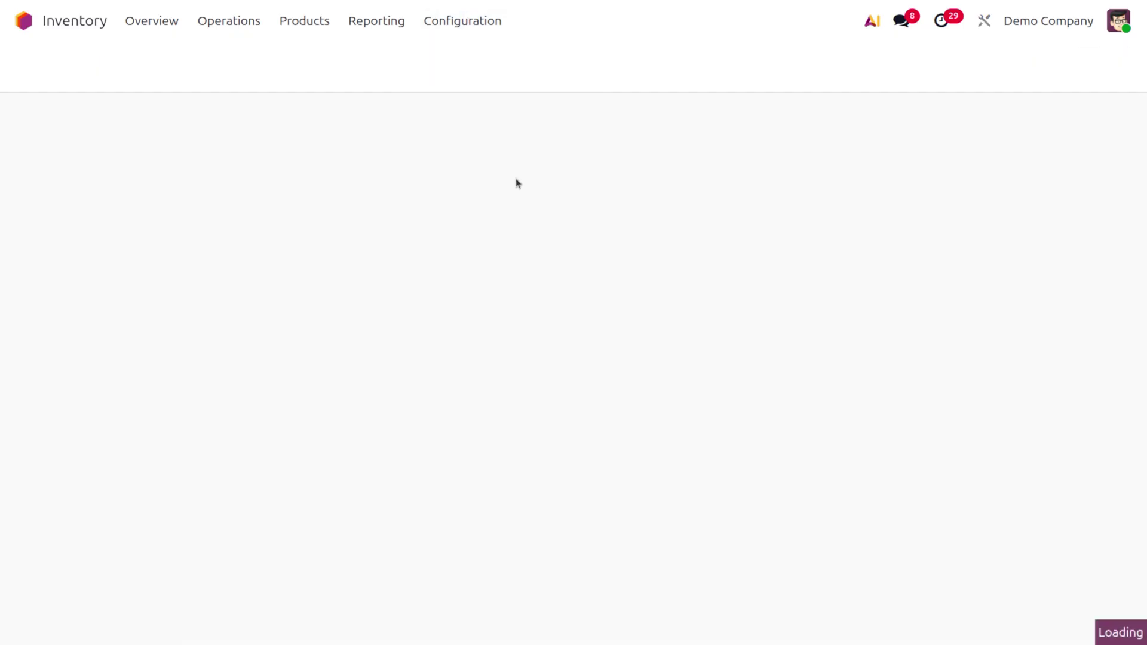
Step: Enable and save Replenish on Order (MTO), then return to the home app grid
scroll(672, 569, down, 15)
scroll(672, 569, down, 10)
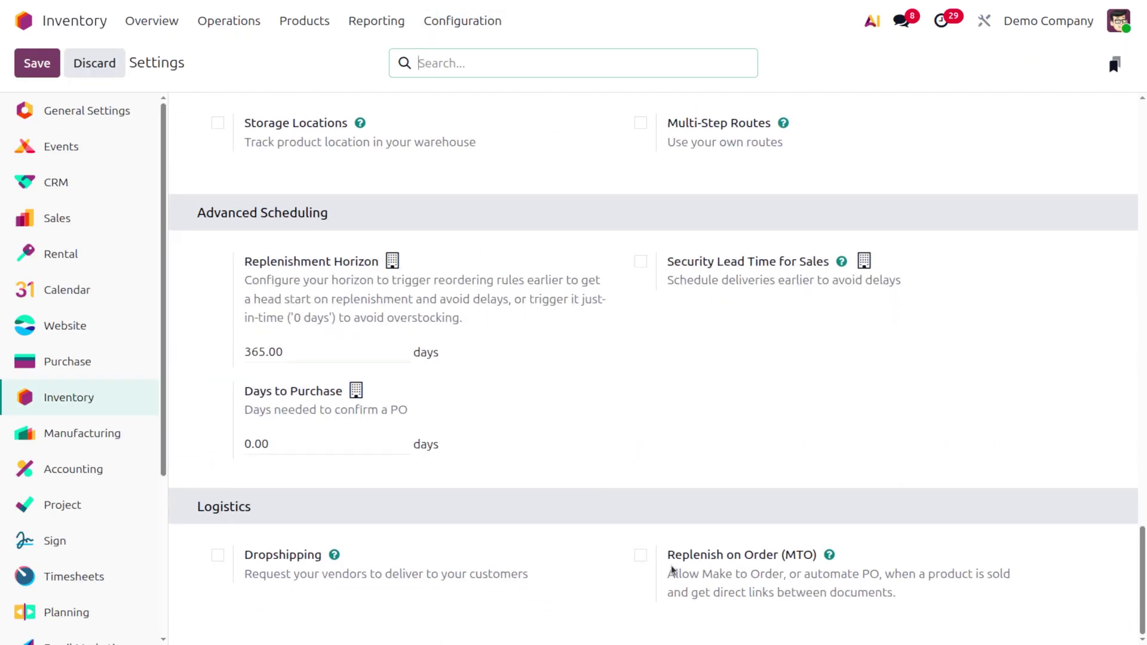
mouse_move(672, 571)
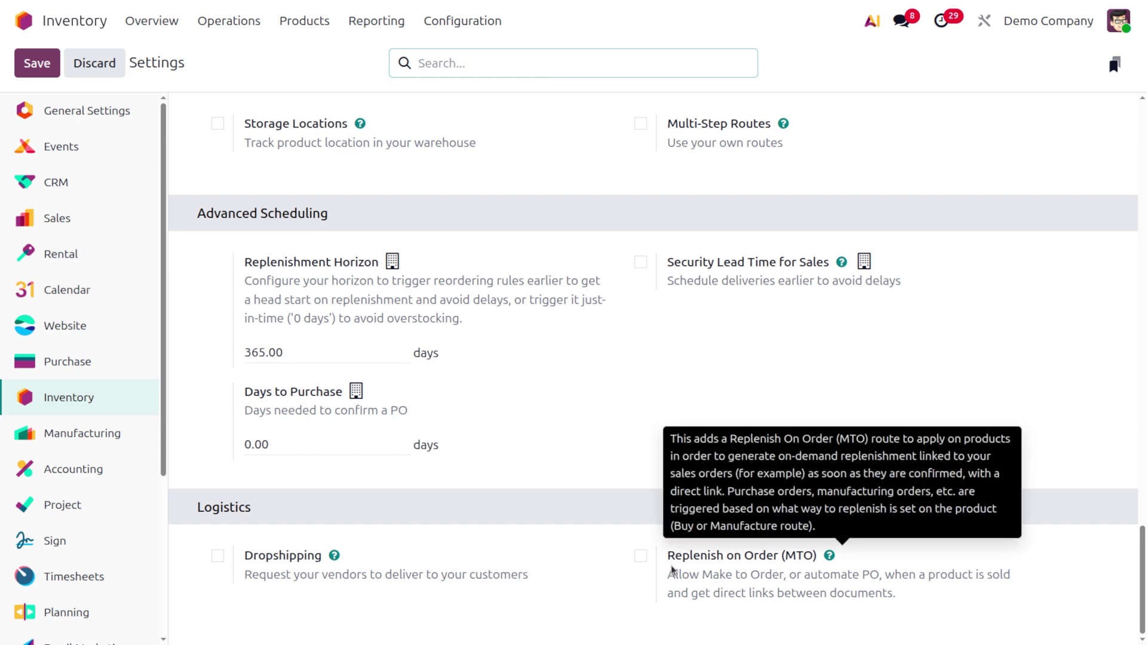
click(641, 556)
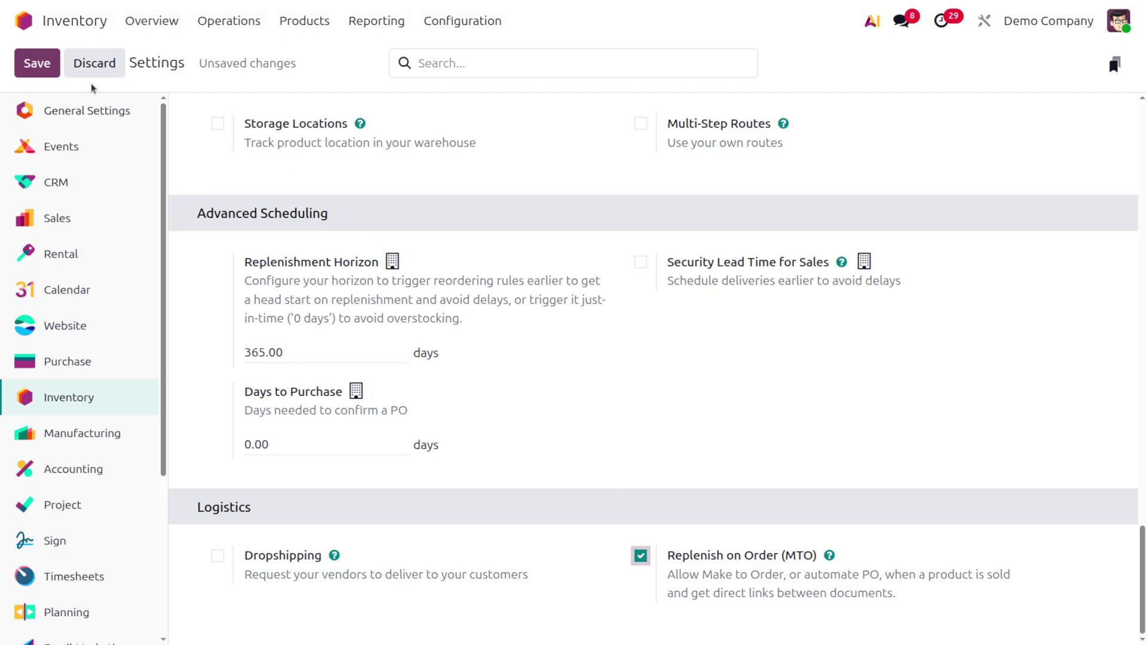
click(43, 64)
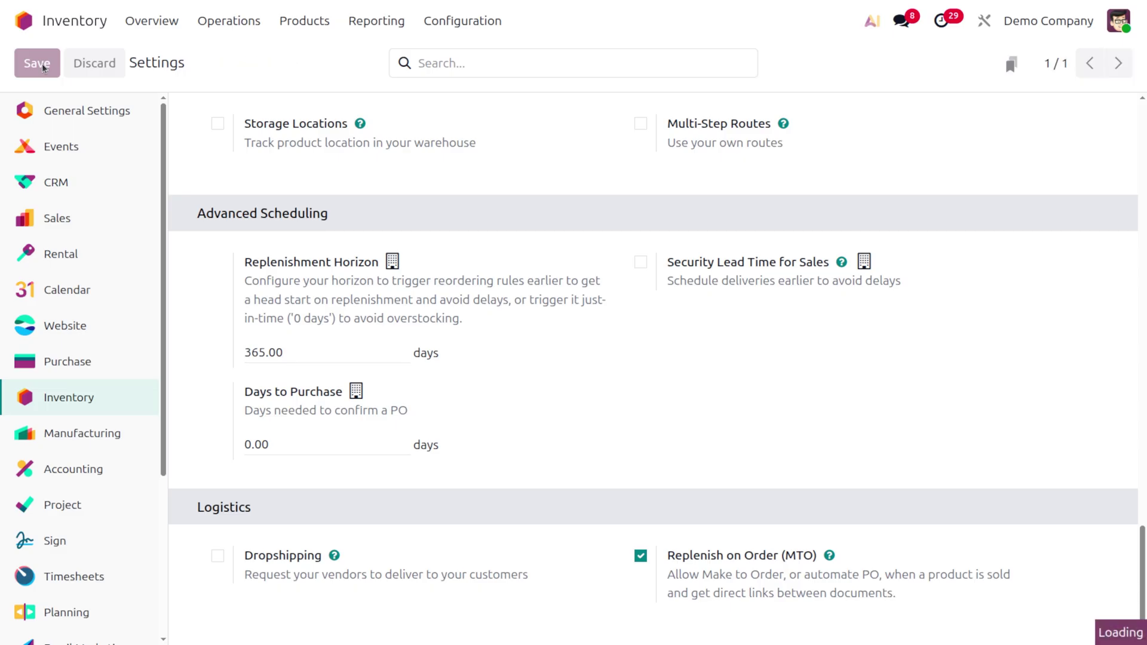
click(28, 22)
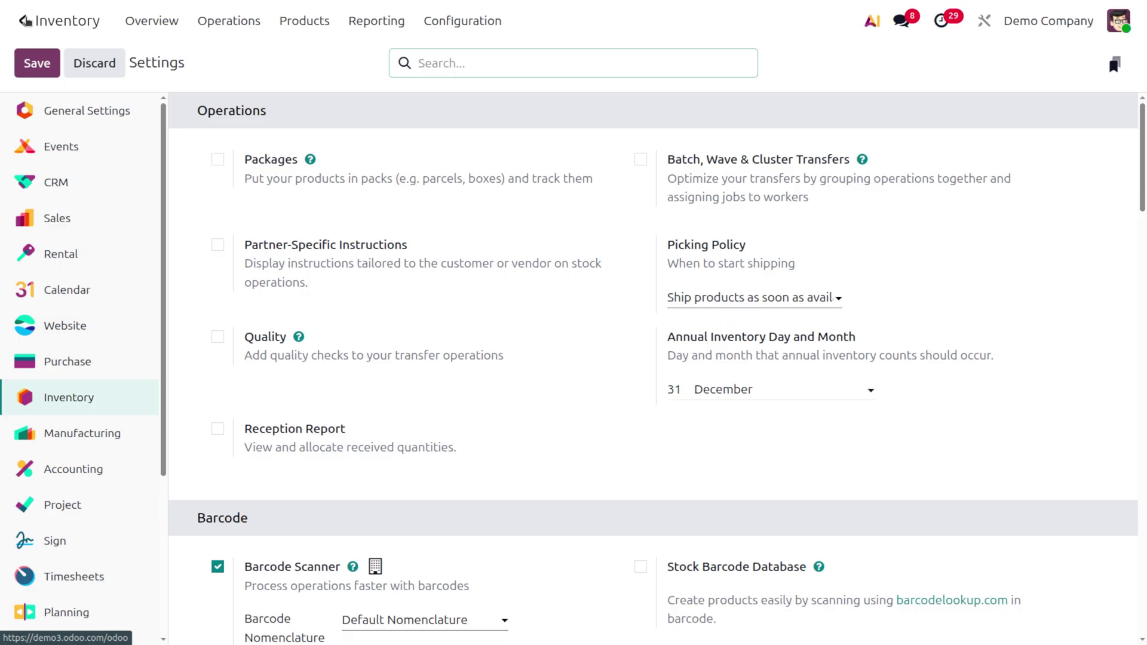
click(24, 22)
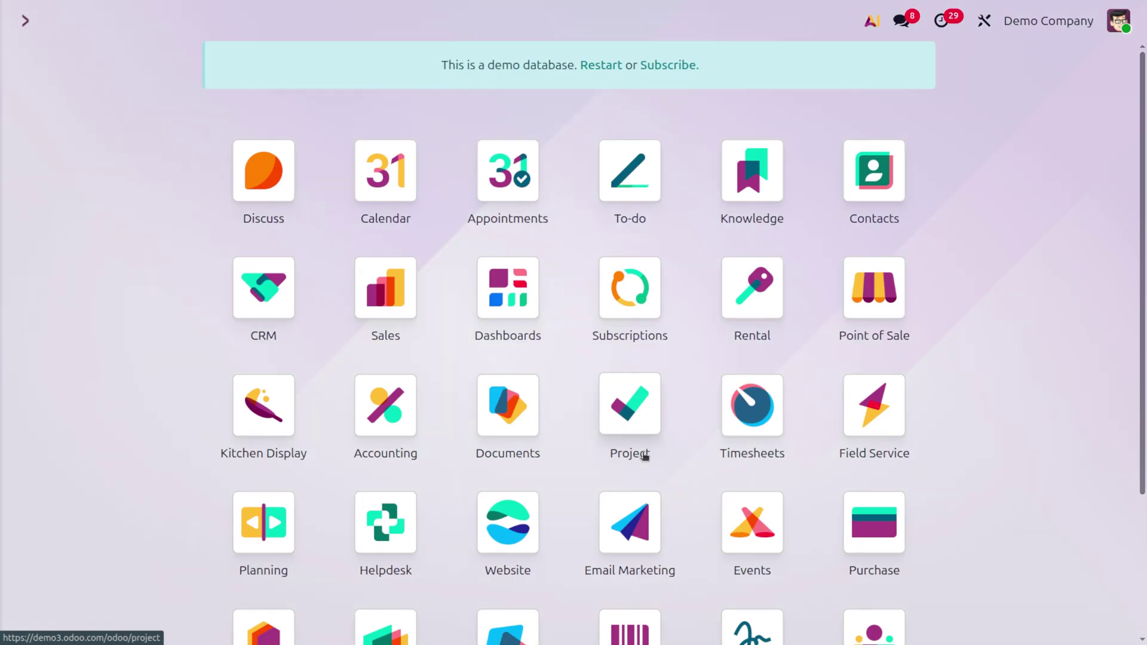
Step: Open quotation S00070 in the Sales app
text(sa)
key(Return)
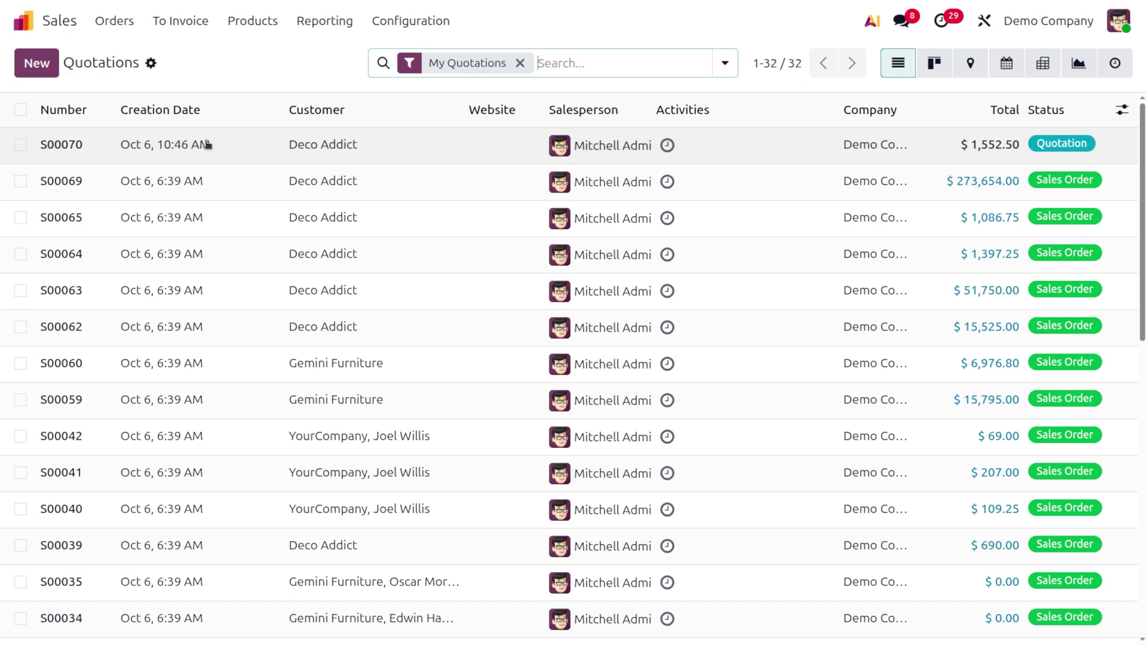
click(203, 144)
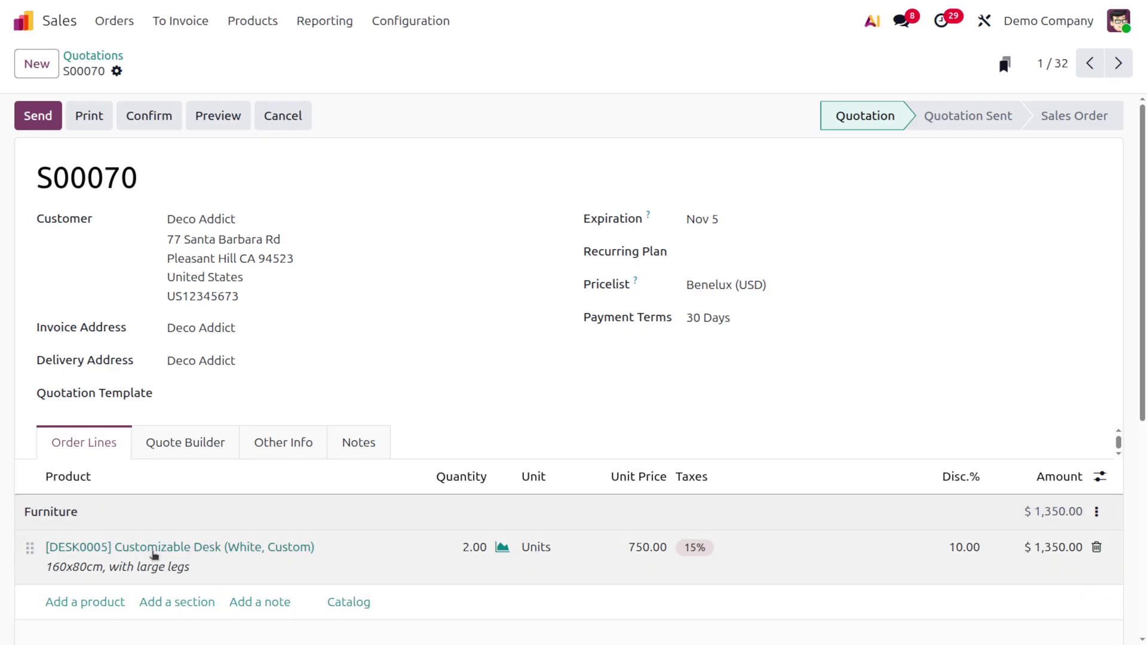
Step: Enable Replenish on Order (MTO) on the Customizable Desk, save, and return to S00070
click(272, 552)
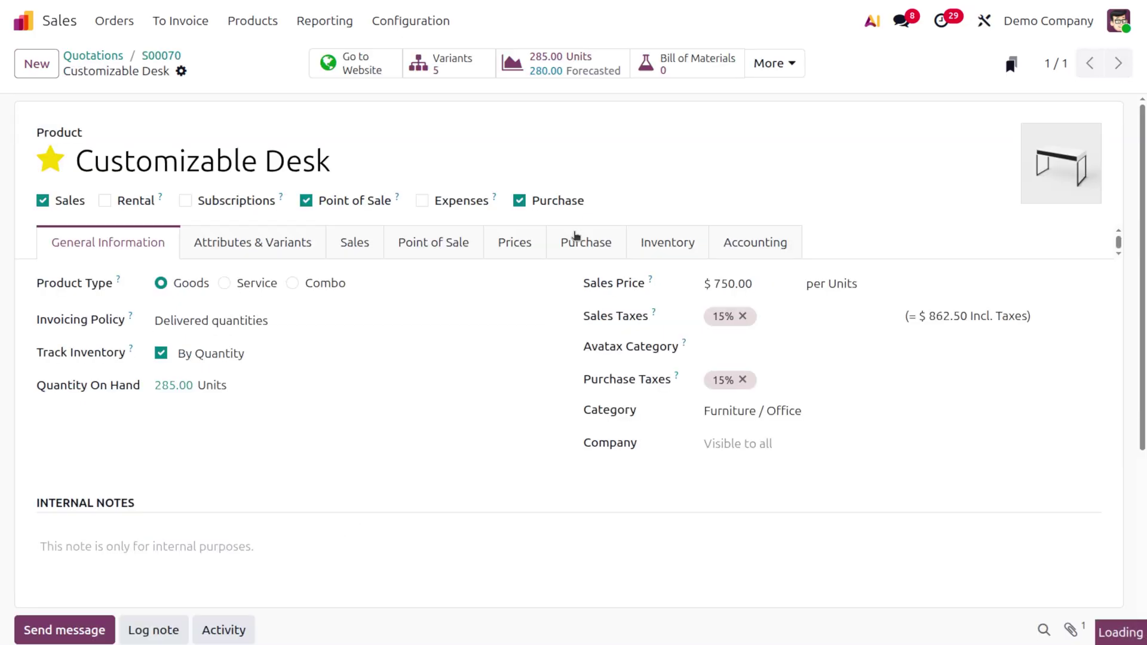
click(667, 243)
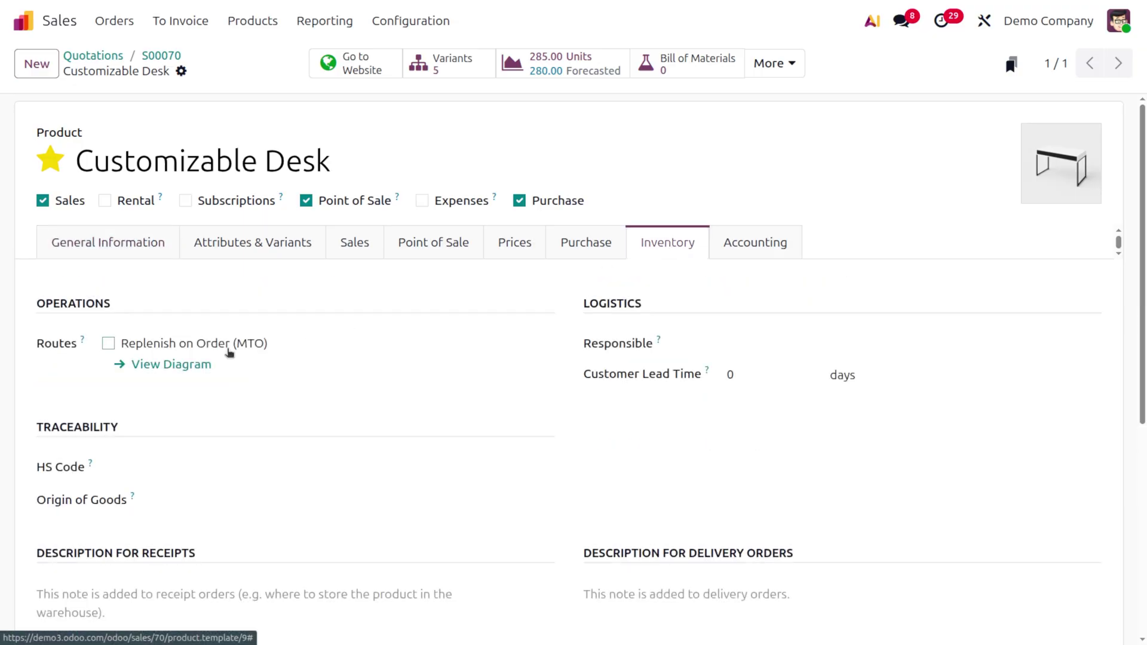
click(115, 346)
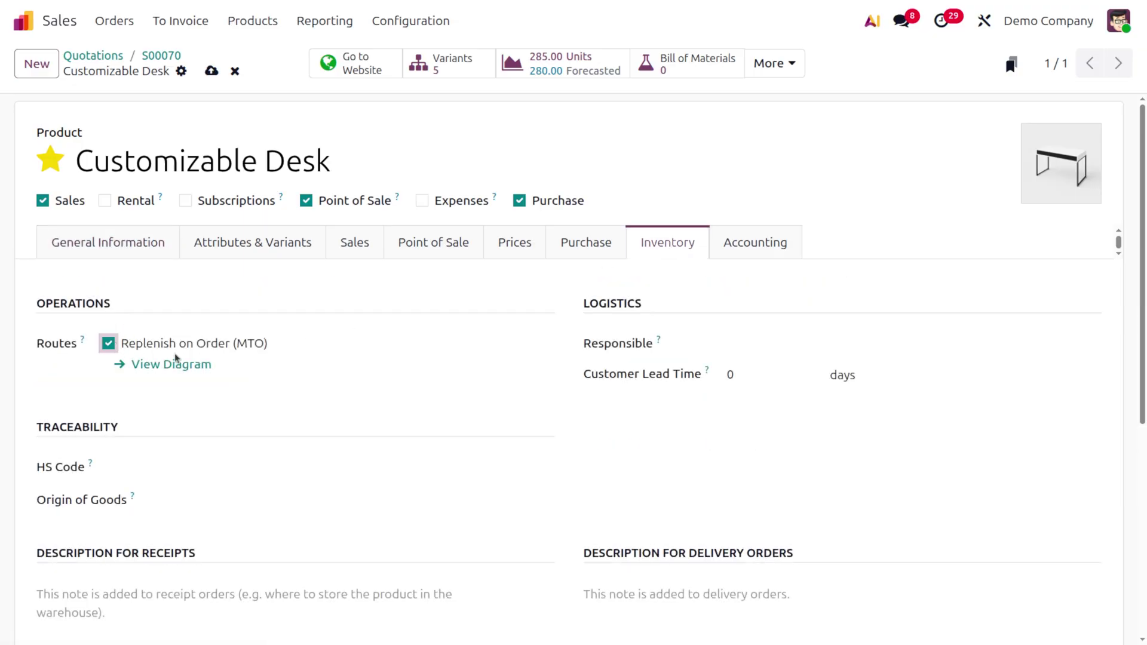
click(211, 70)
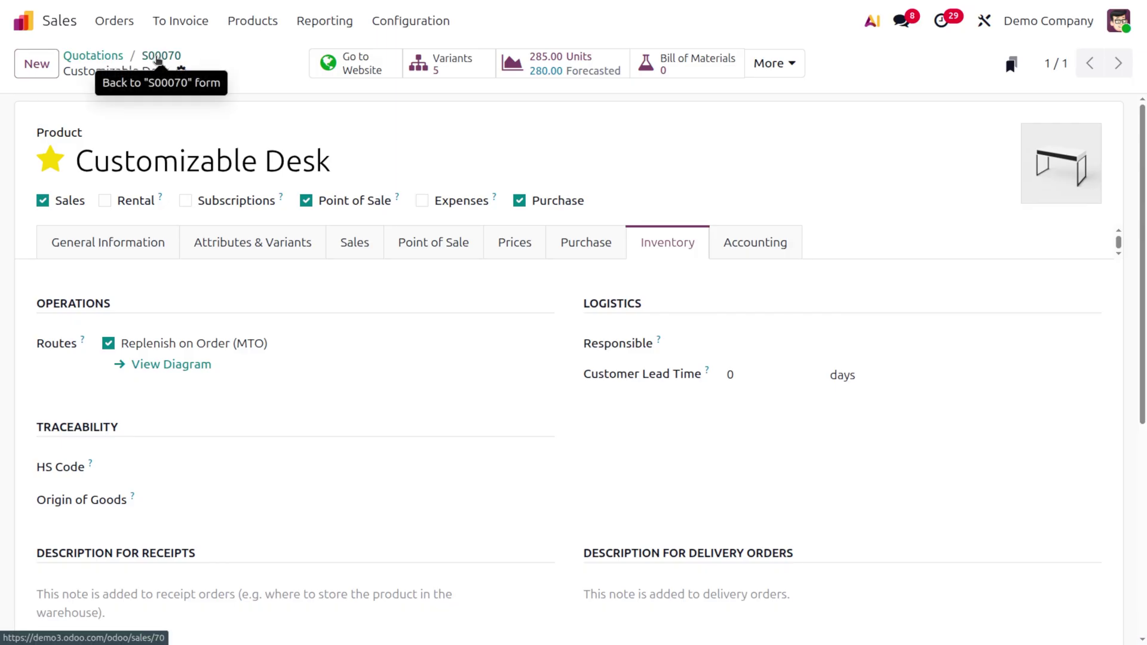
click(158, 59)
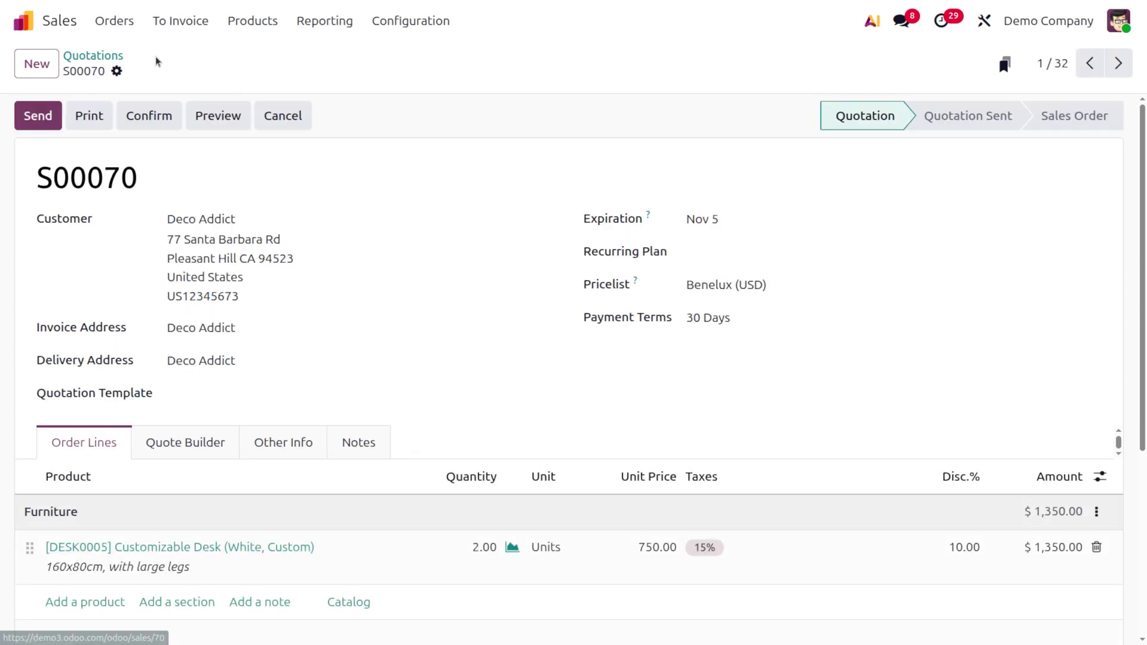
Step: Check Cabinet with Doors' forecast from the catalog: 33 on hand, 120 incoming, 15 outgoing, 138 forecasted
click(348, 603)
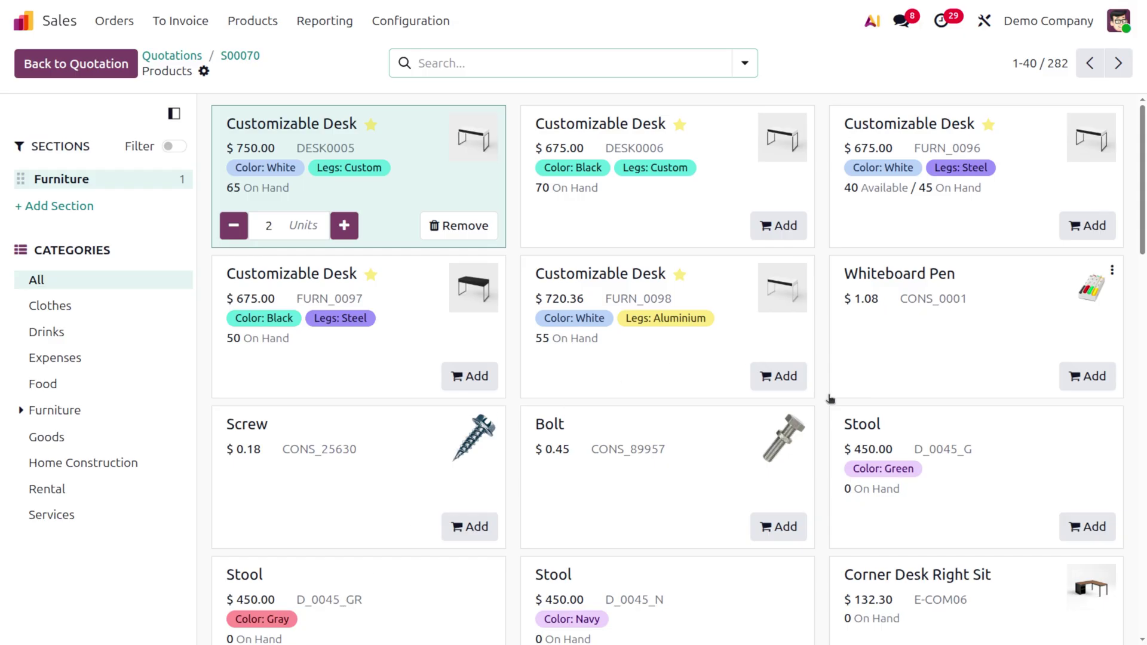
scroll(680, 566, down, 3)
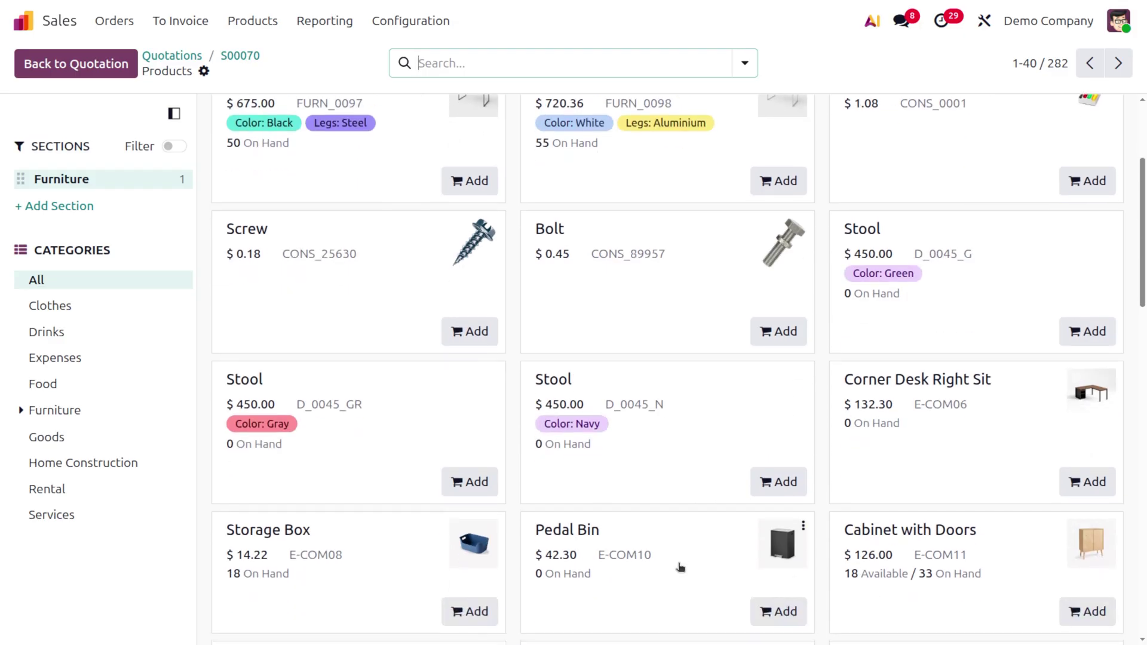
scroll(680, 567, down, 3)
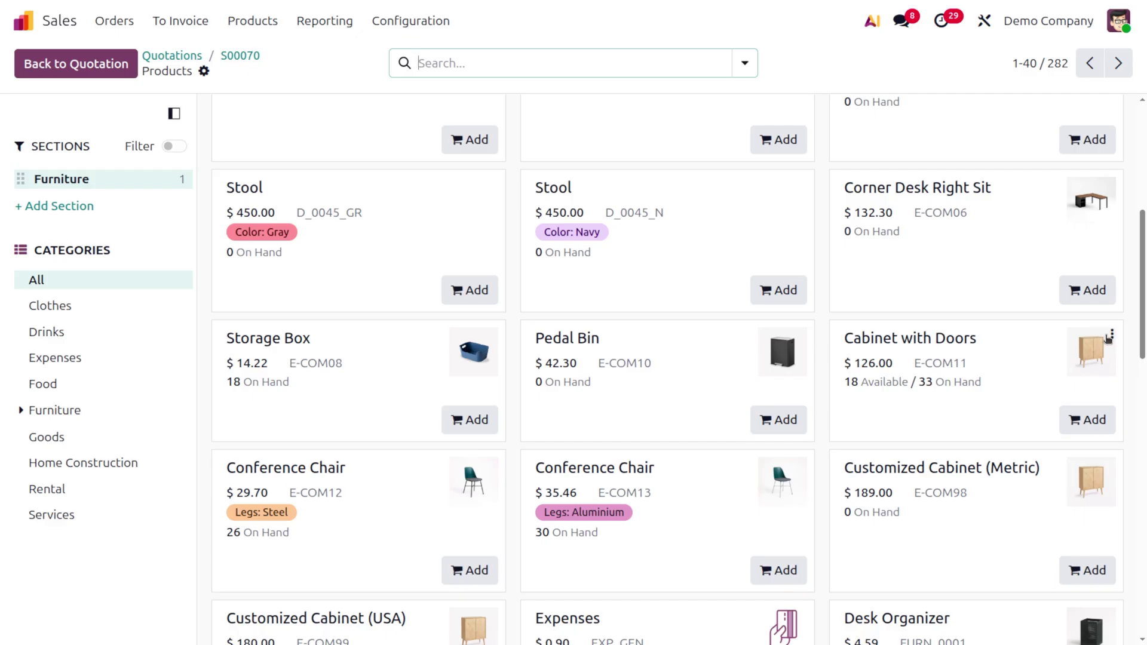
click(1112, 336)
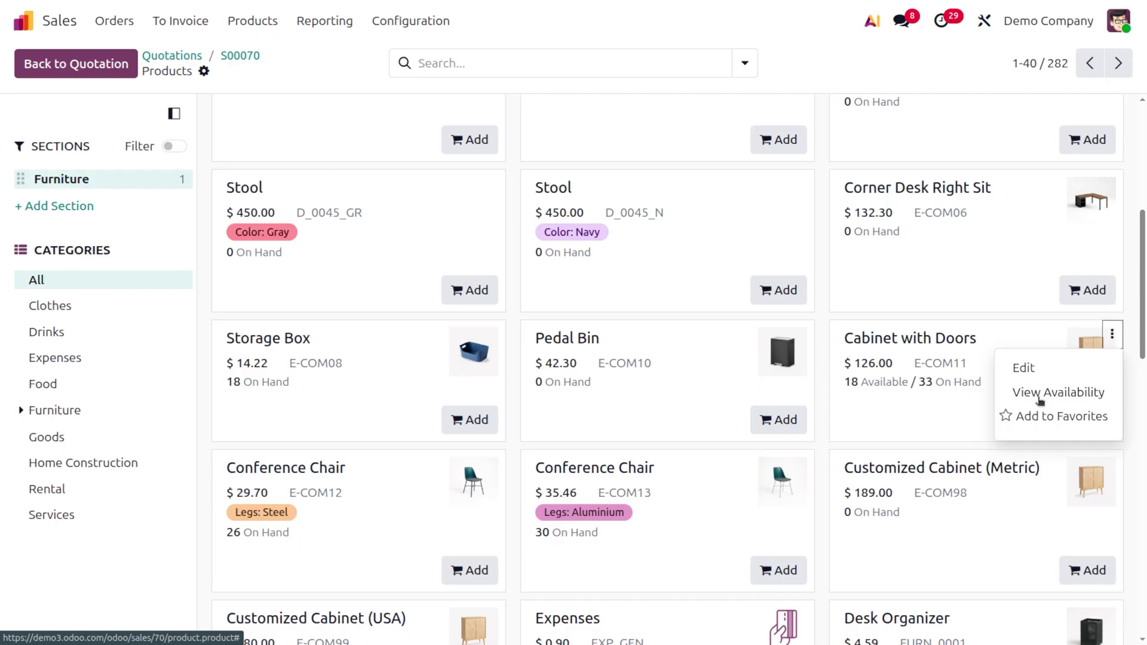
click(1040, 395)
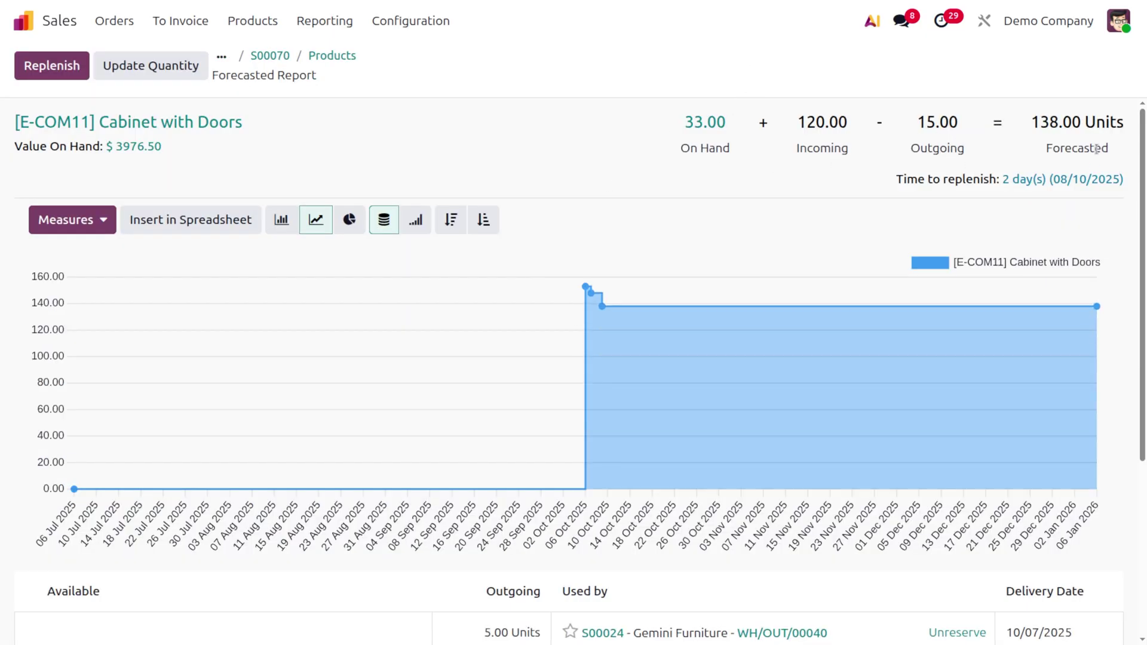
scroll(781, 387, down, 5)
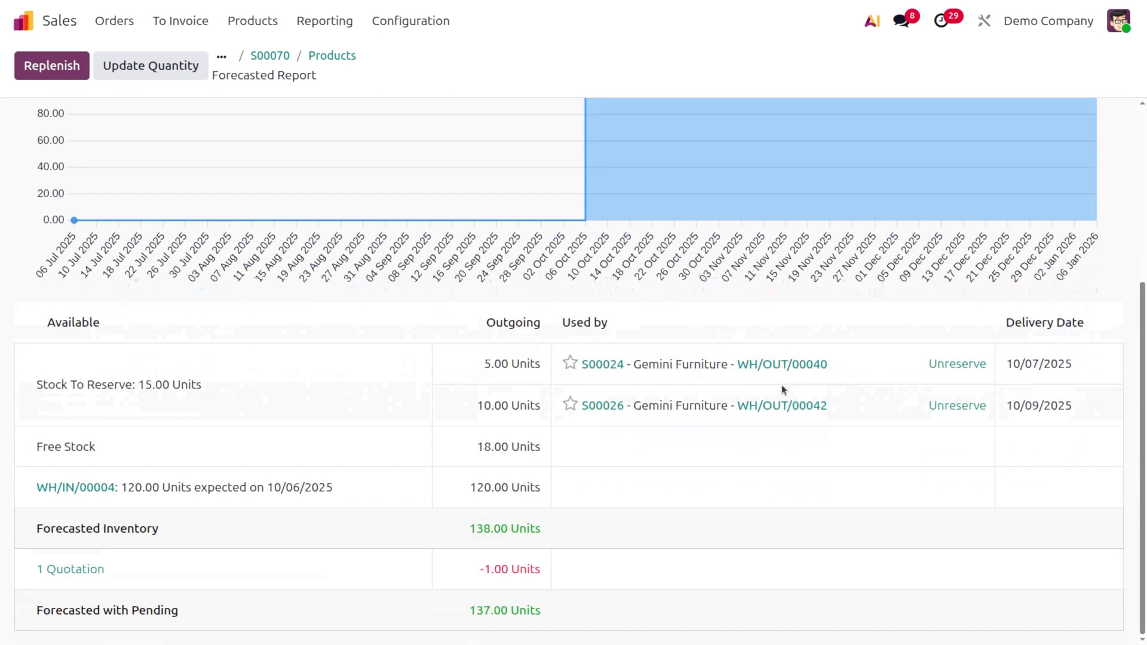
scroll(782, 389, up, 5)
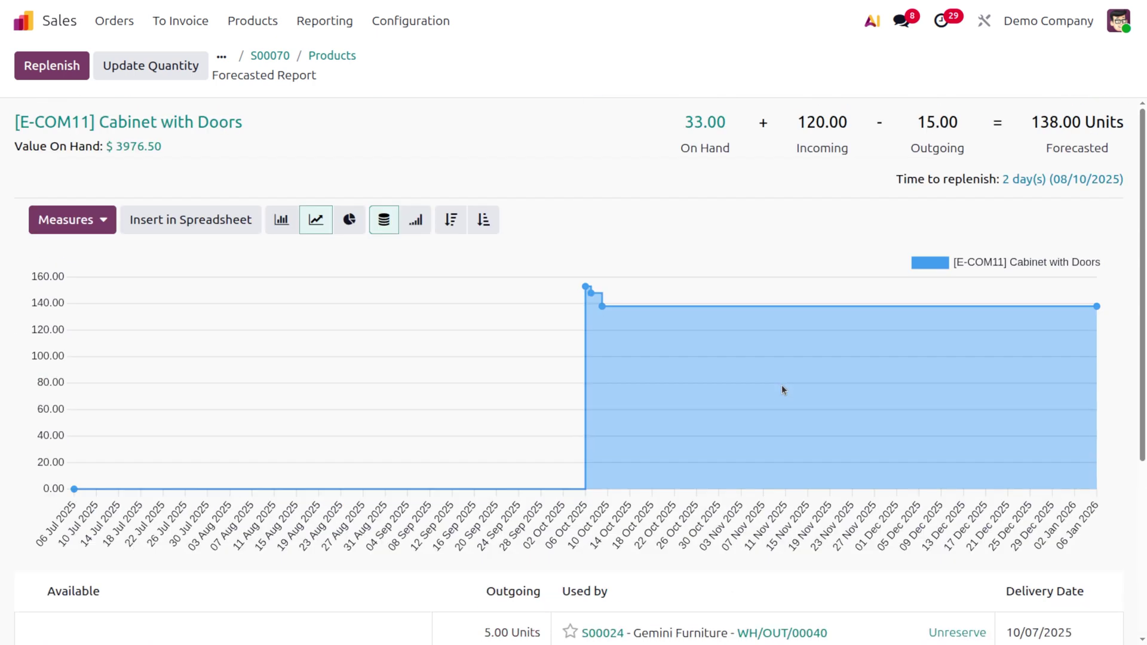
Step: Add Cabinet with Doors and Customized Cabinet (Metric) to the quotation from the product catalog
click(350, 56)
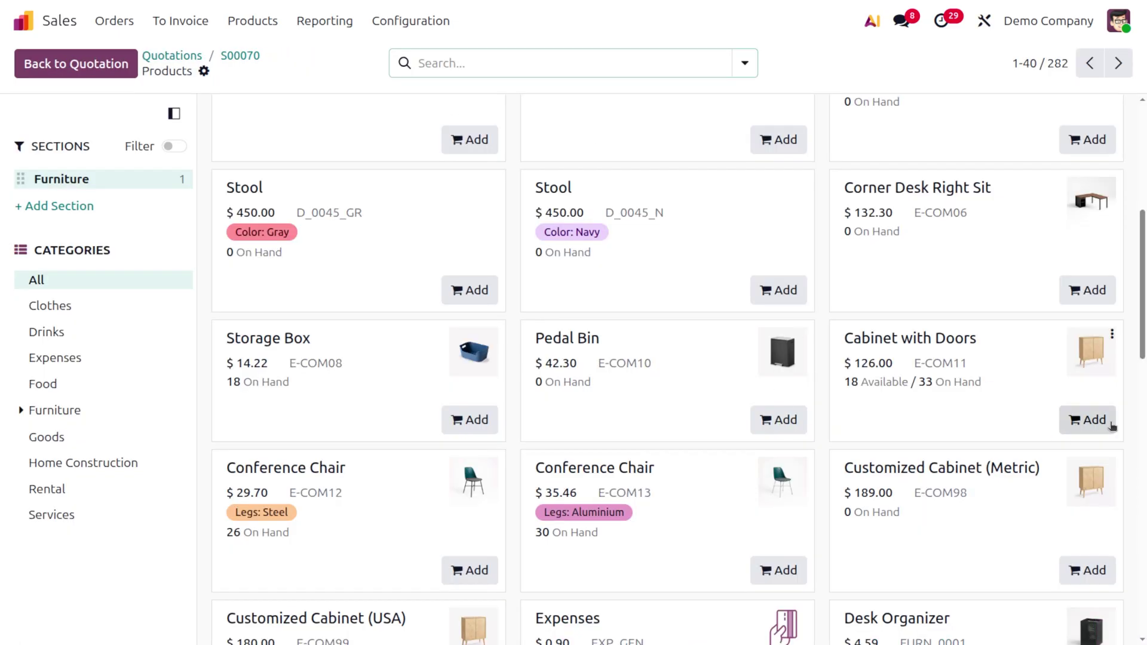
click(1101, 419)
scroll(720, 539, down, 3)
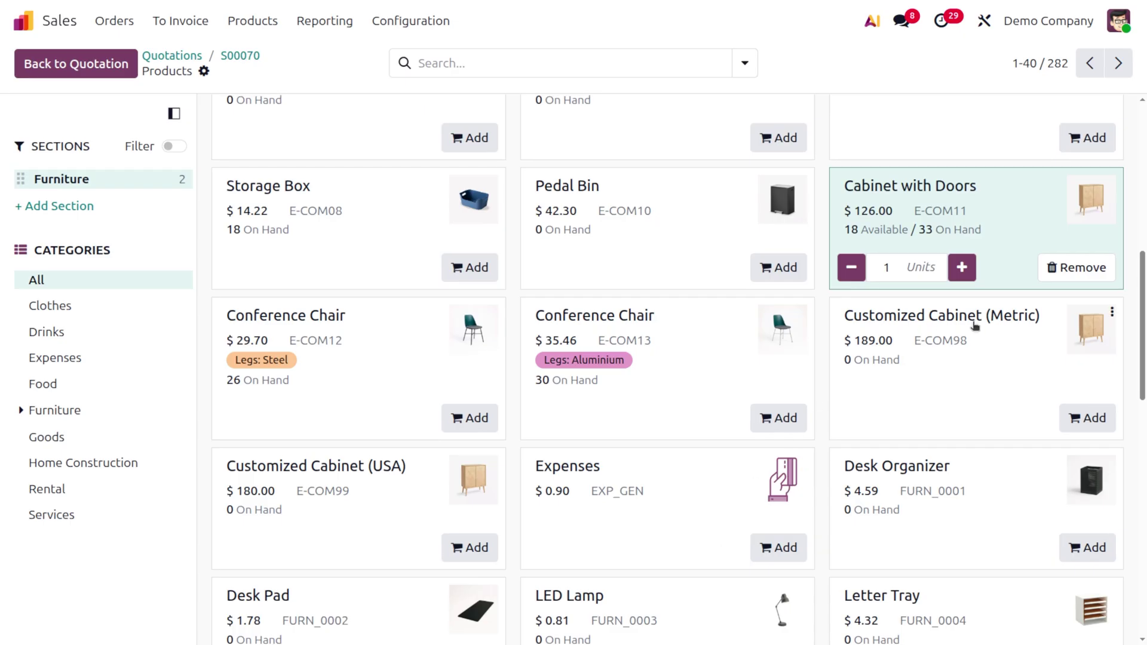
click(1080, 420)
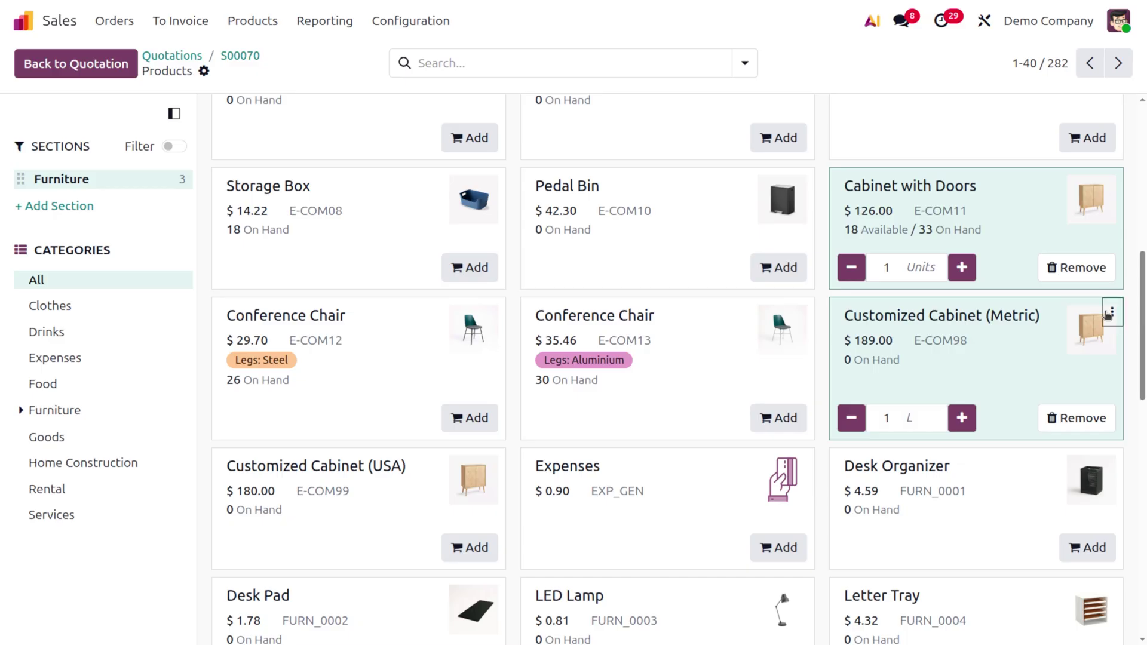
Step: Set Customized Cabinet (Metric) to replenish on order and add a vendor line with quantity 1
click(1112, 312)
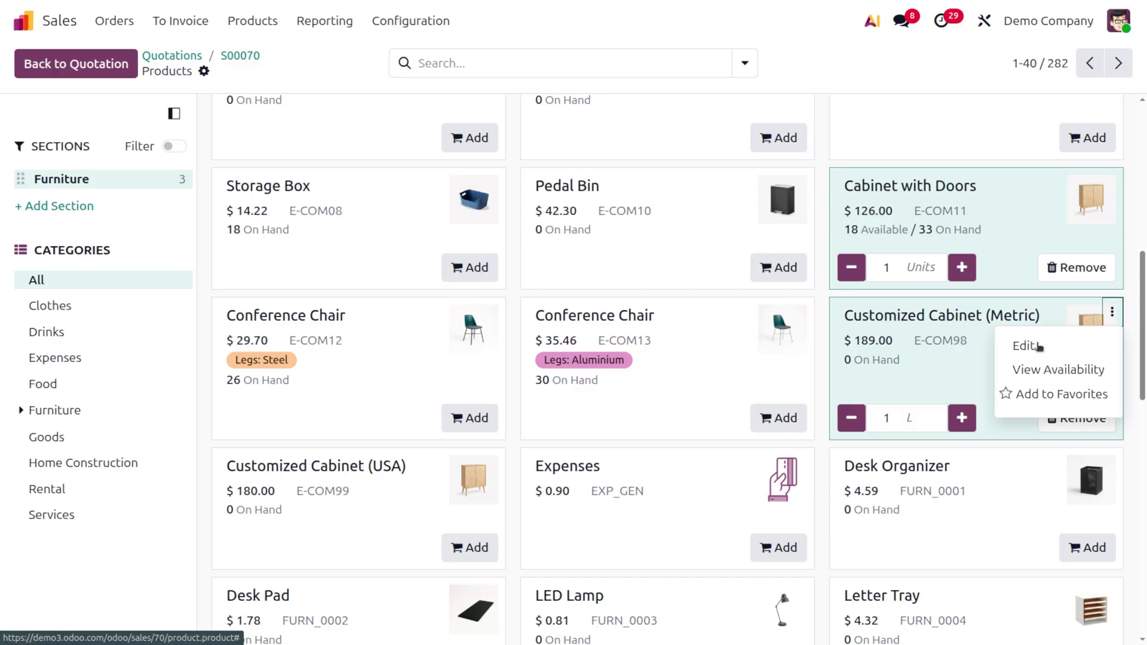
click(1038, 345)
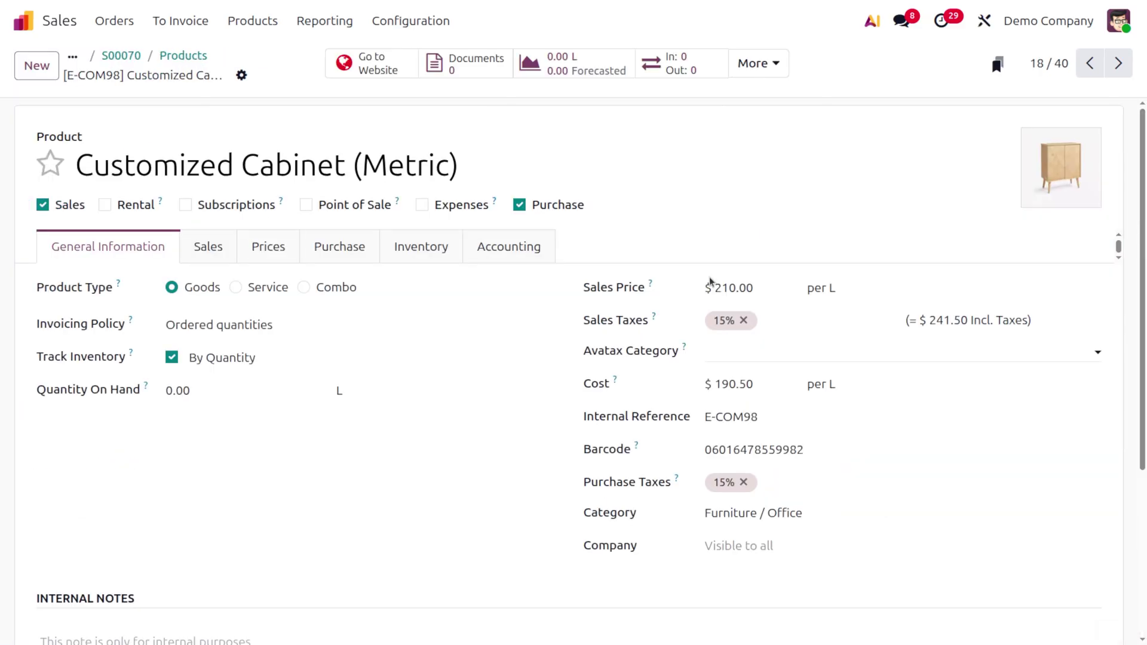
click(428, 251)
click(108, 349)
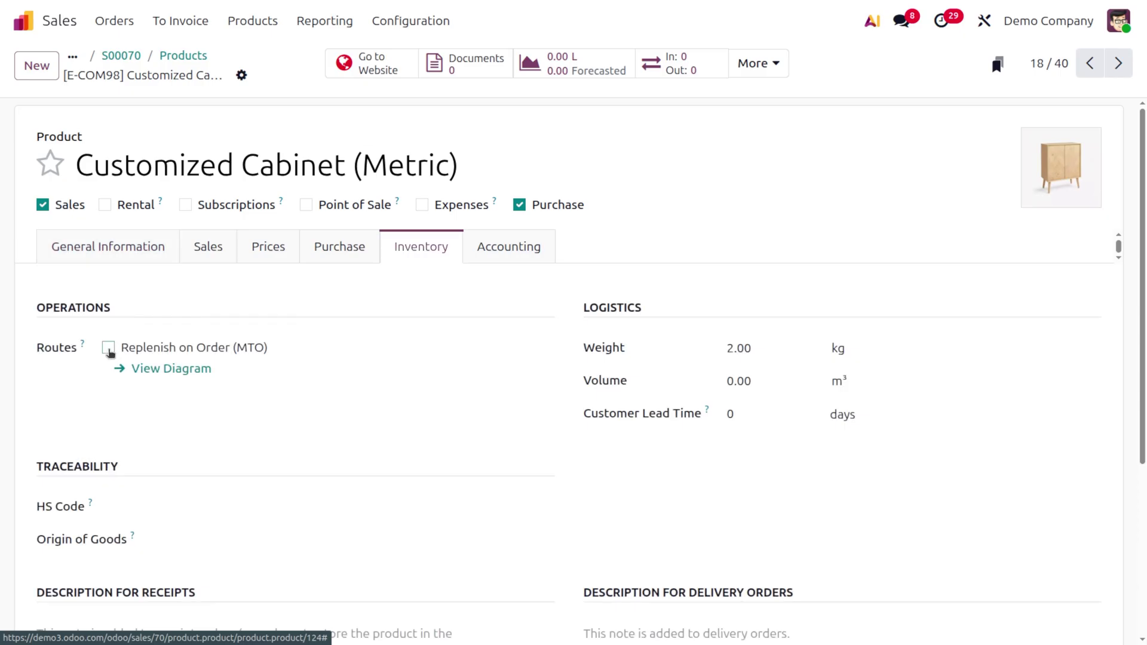
click(338, 239)
click(50, 314)
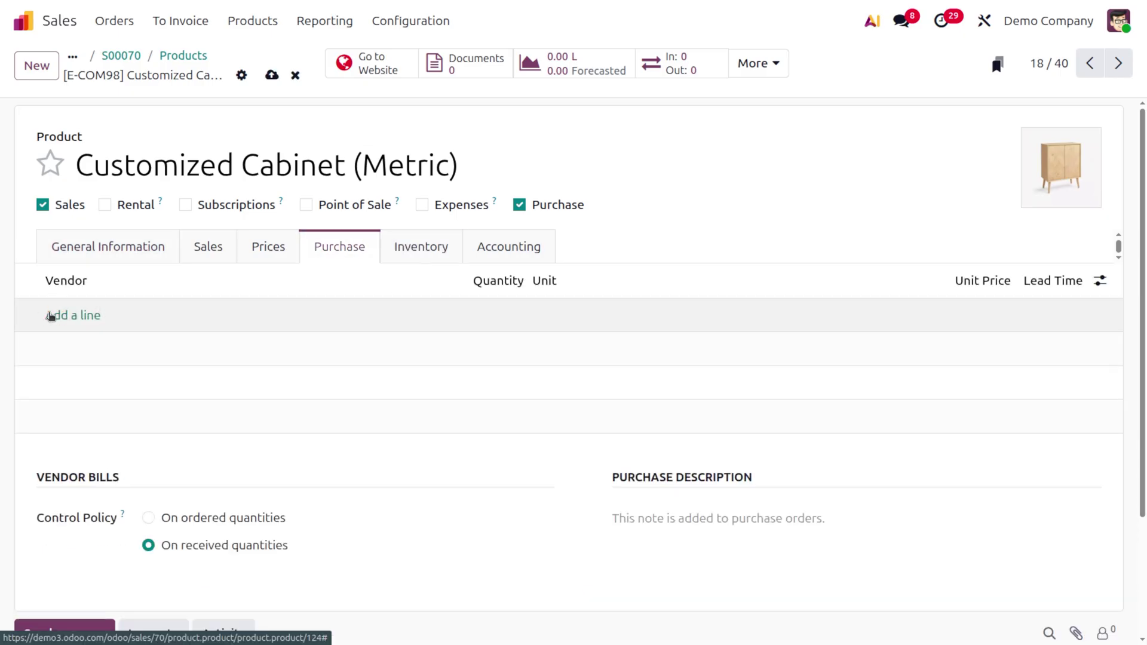
click(48, 314)
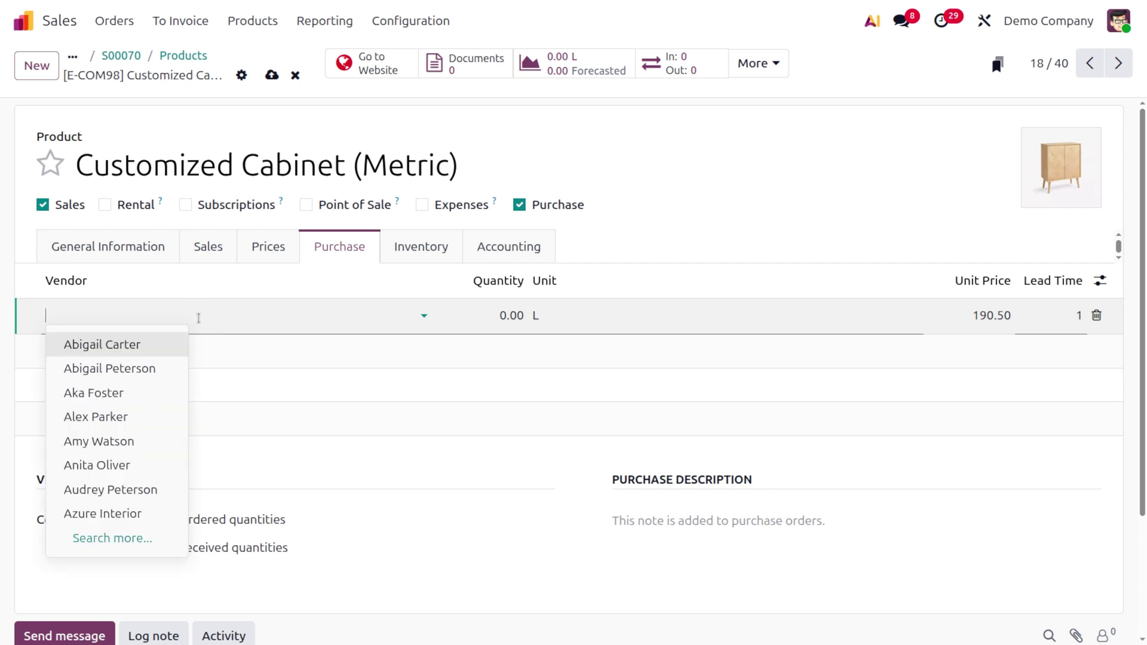
click(152, 367)
click(511, 315)
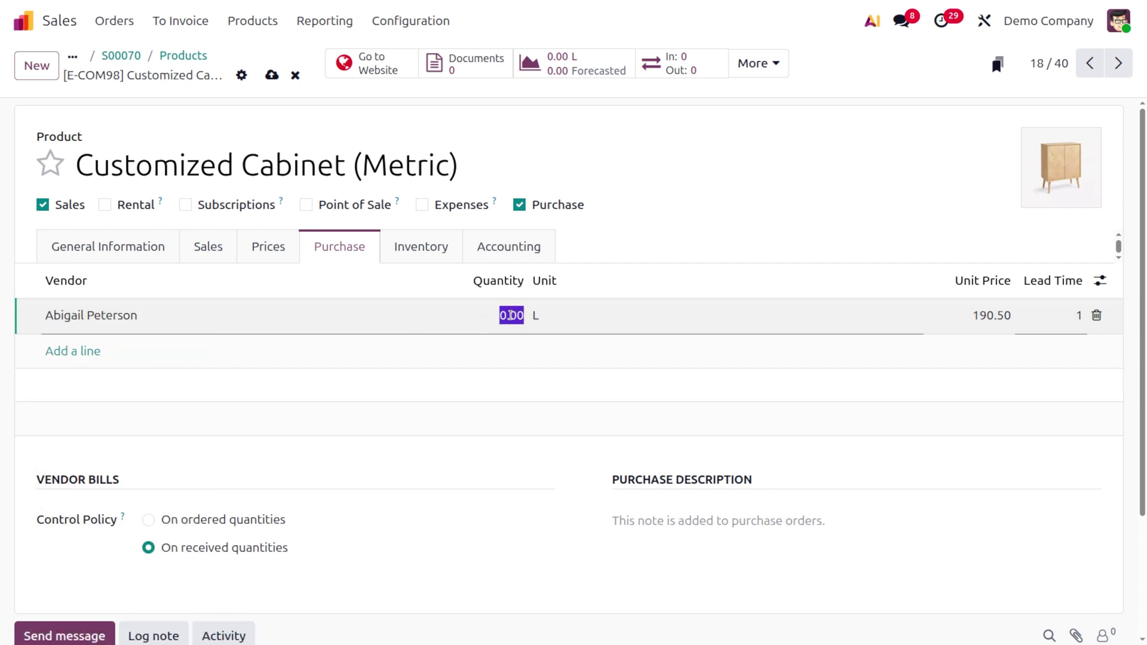
text(1)
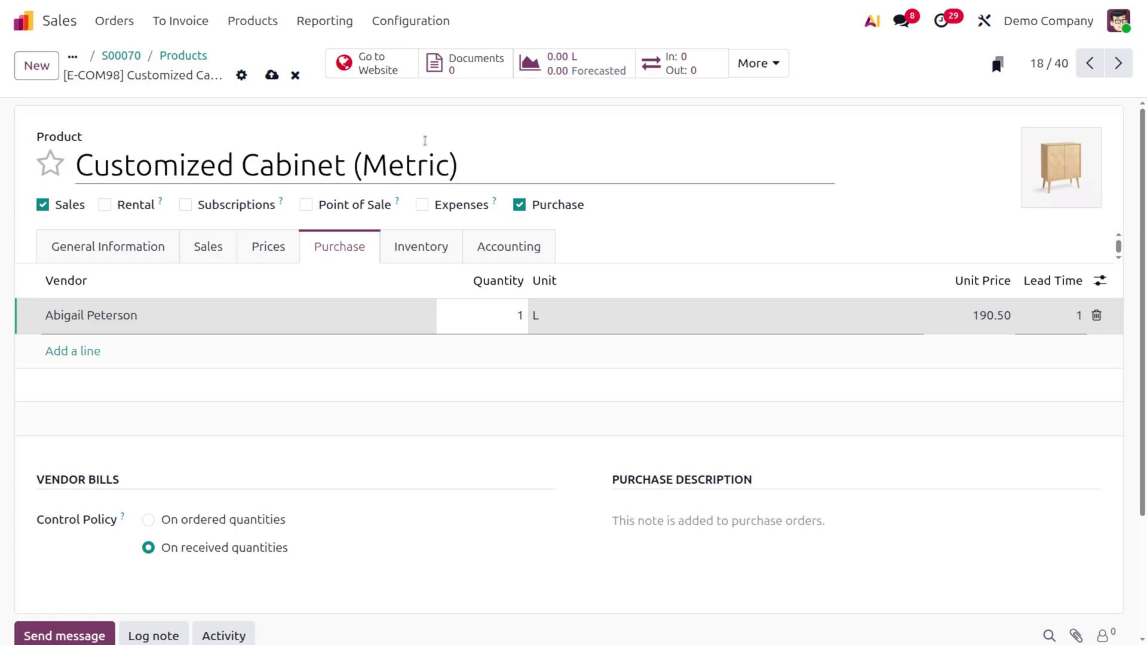
click(272, 75)
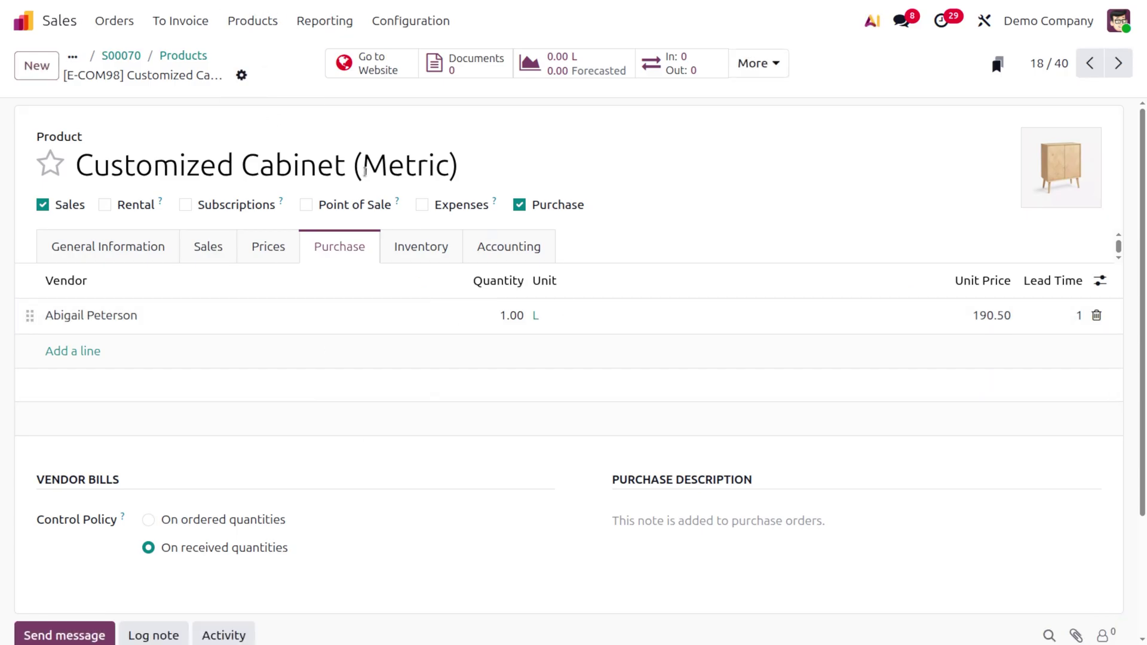
click(193, 61)
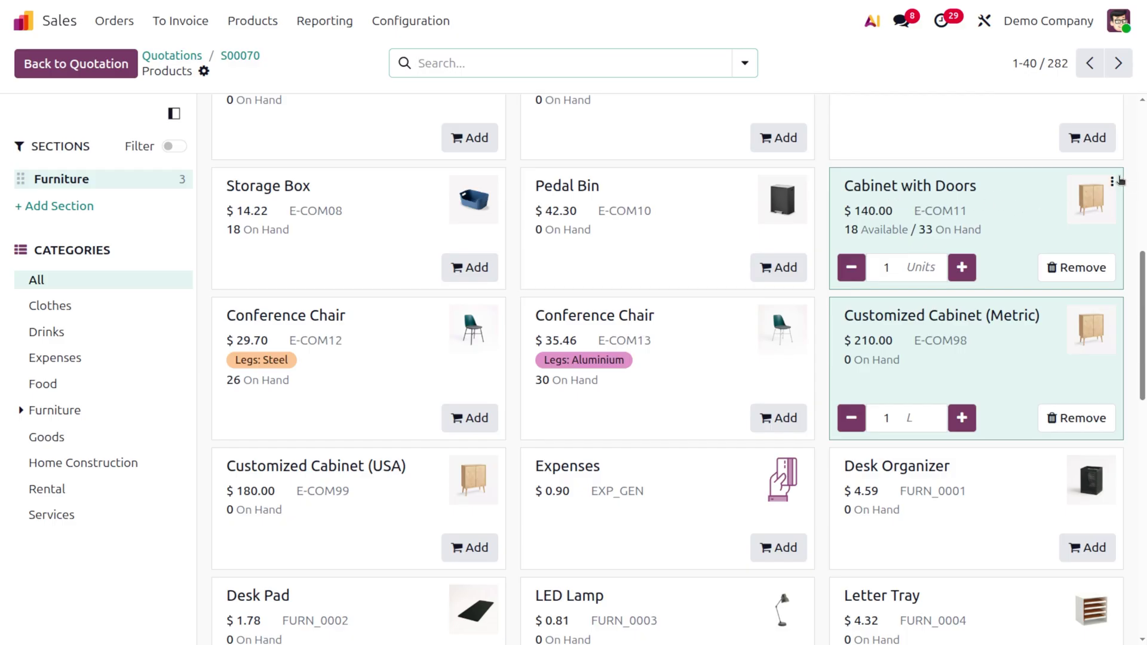
Step: Tick Replenish on Order (MTO) on the Cabinet with Doors product and save it
click(1112, 181)
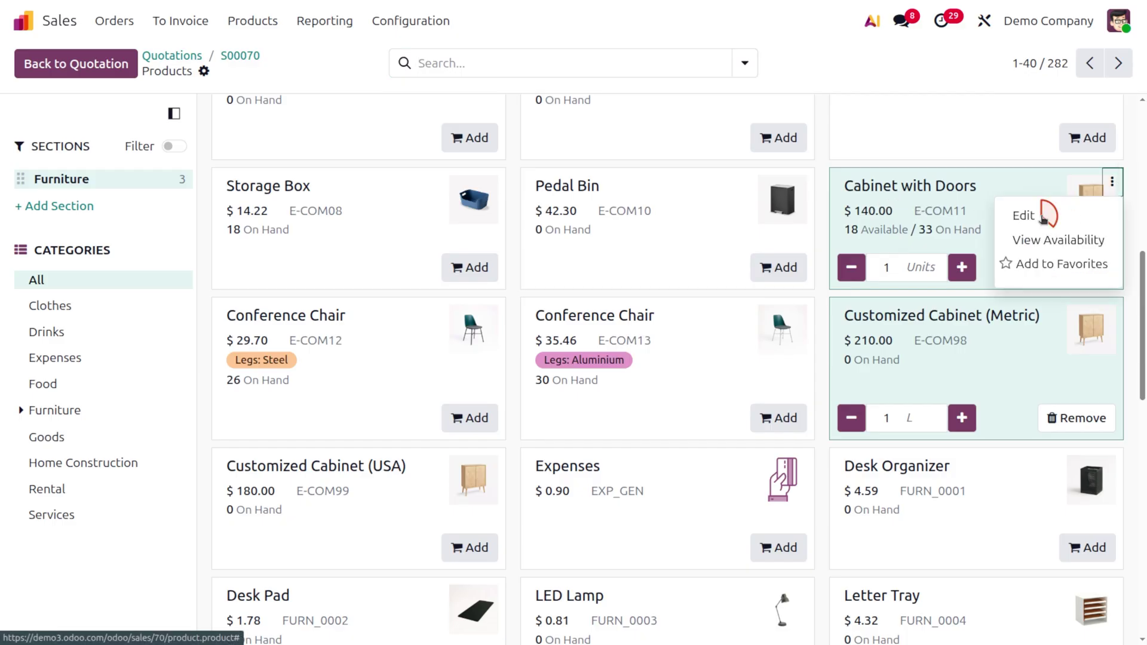
click(1046, 215)
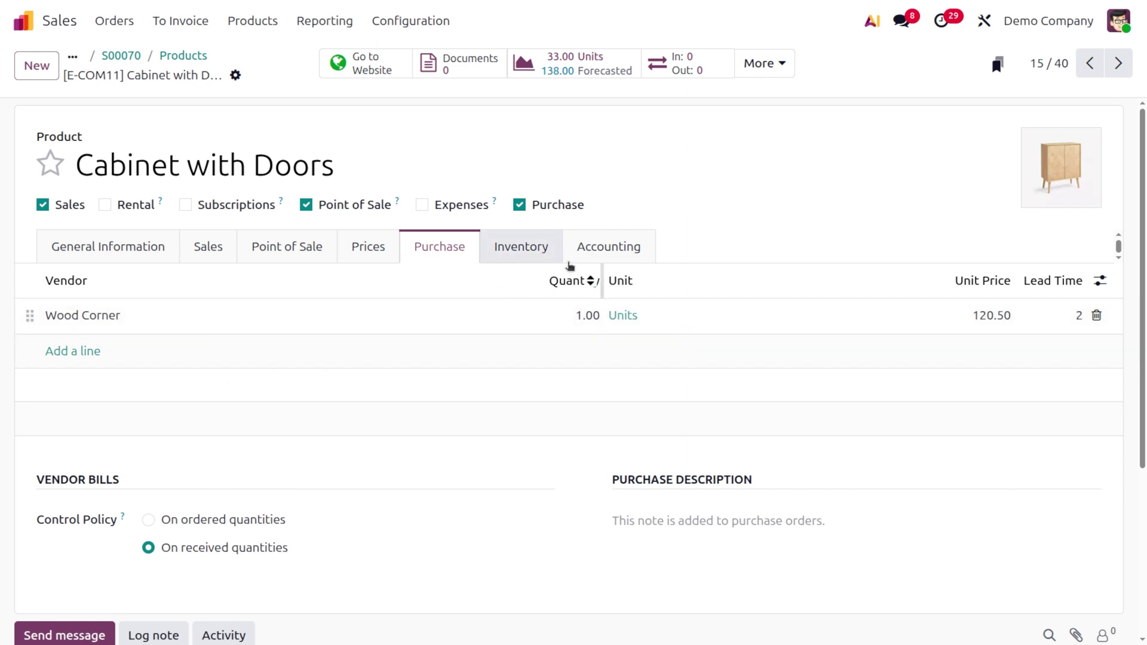
click(529, 254)
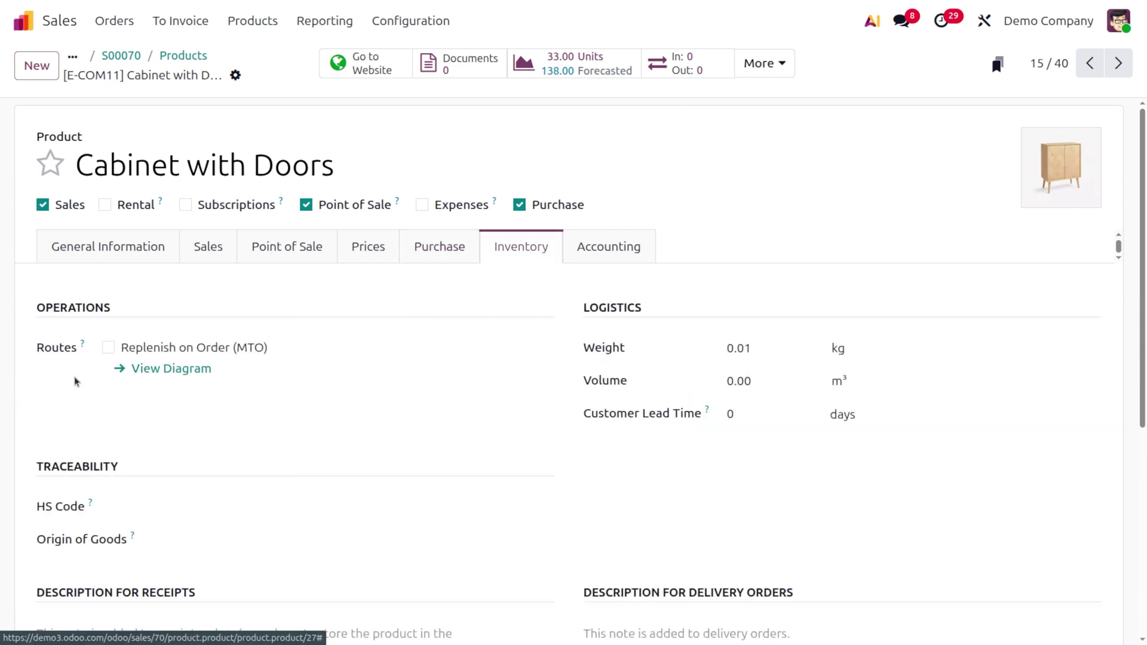
click(109, 350)
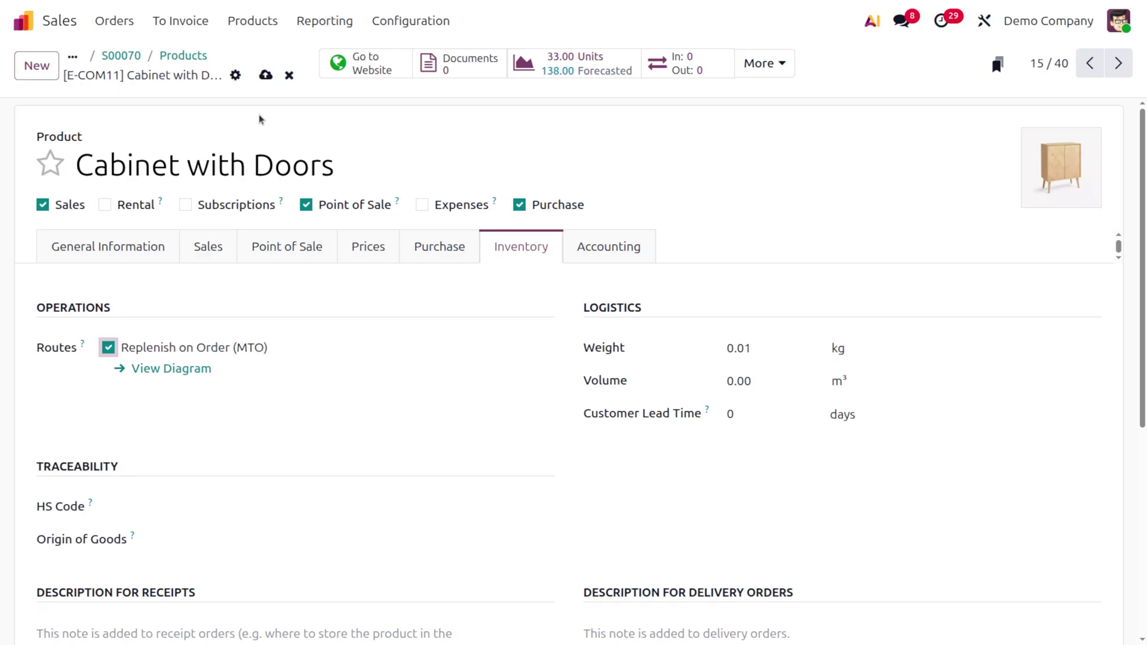
click(266, 75)
click(169, 58)
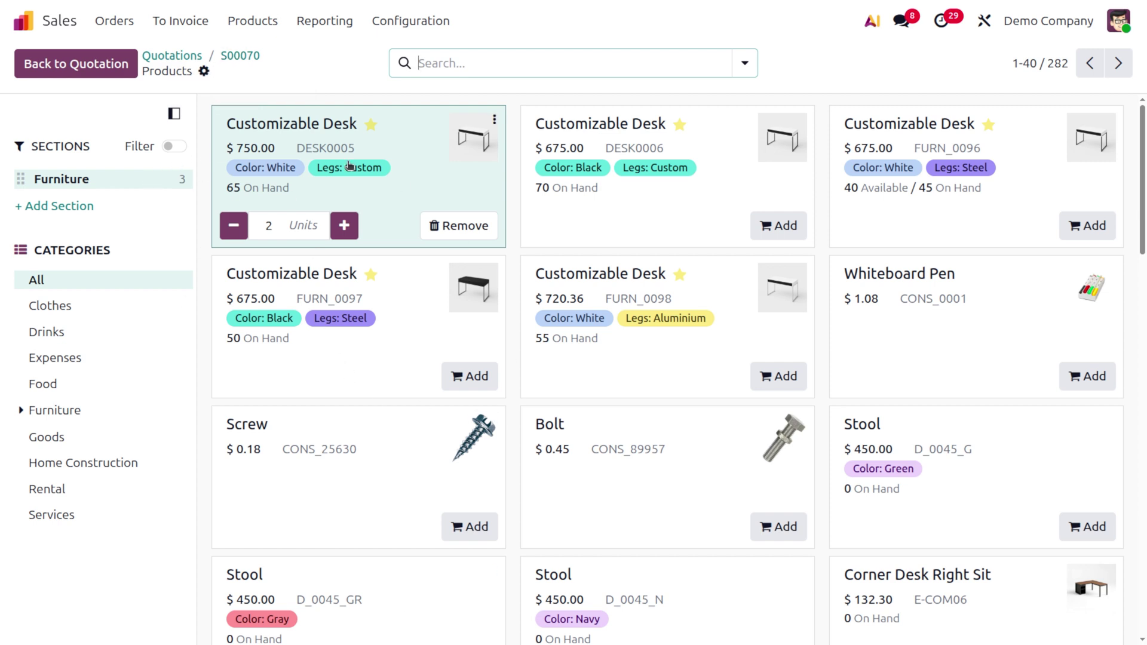
Step: Filter the catalog to the three added products, then return to quotation S00070
click(171, 149)
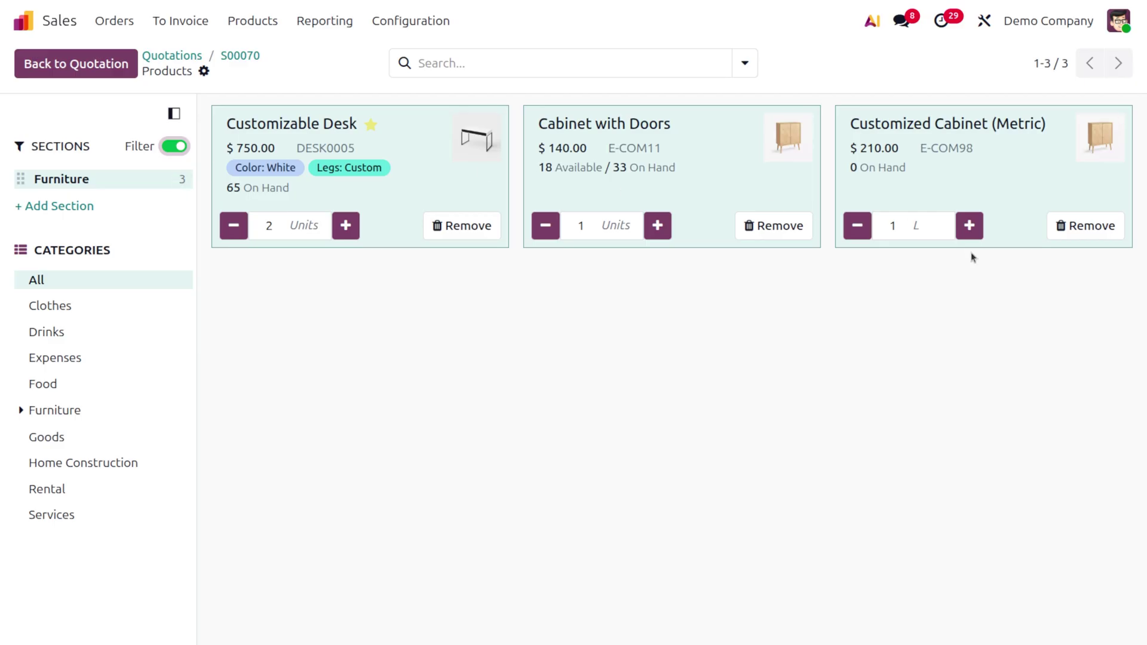
click(184, 123)
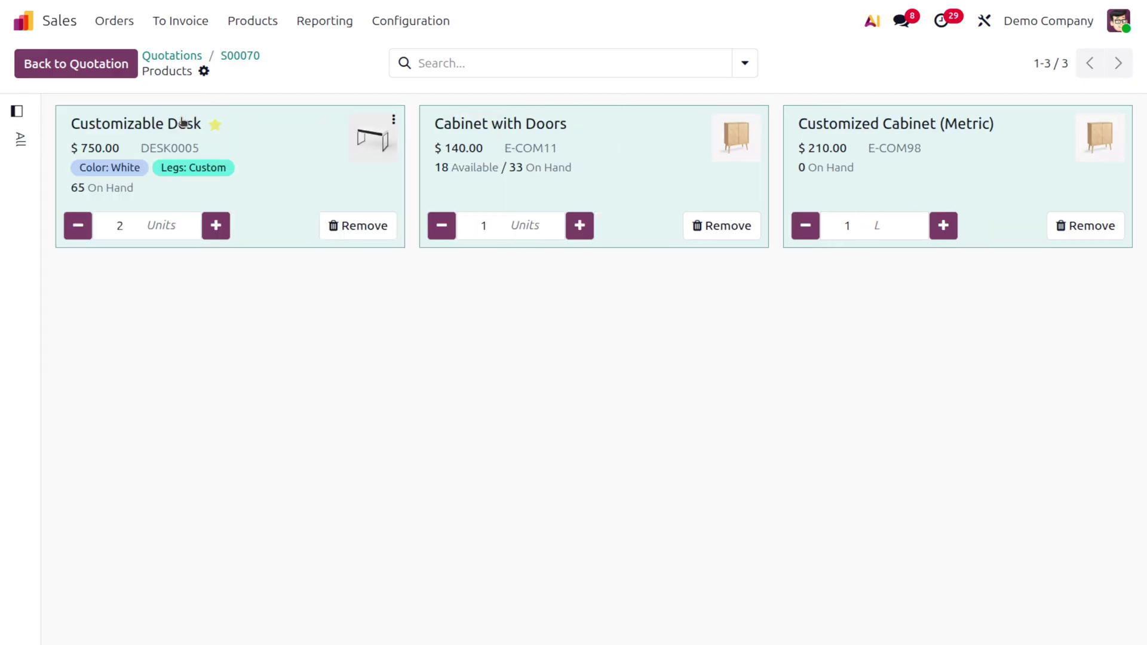
click(17, 111)
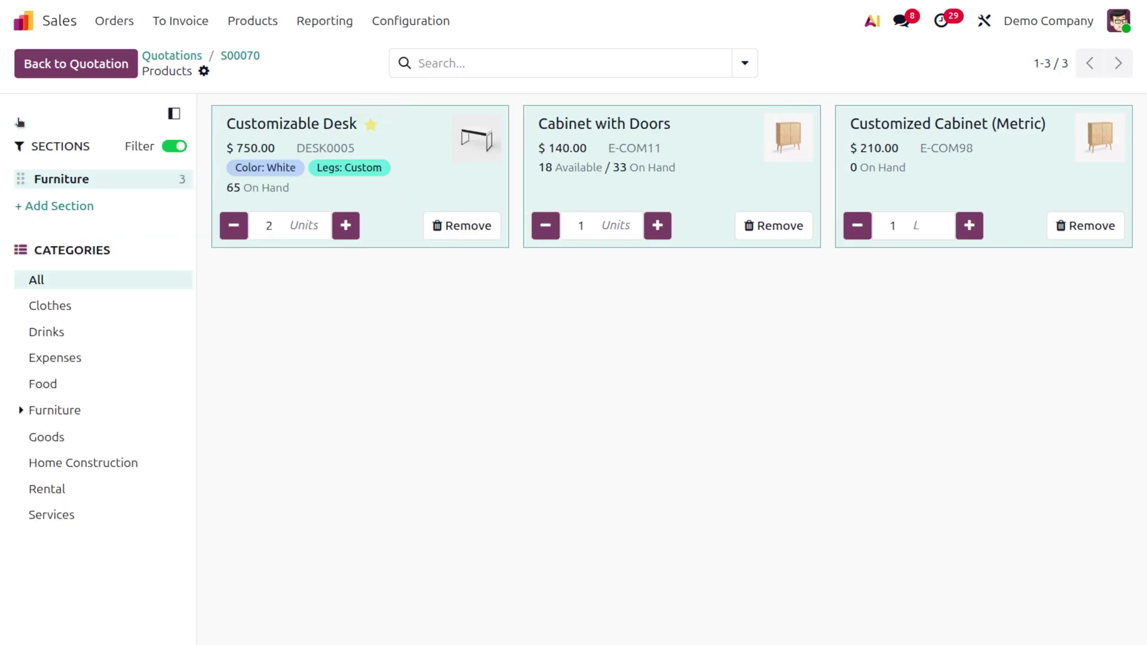
click(240, 55)
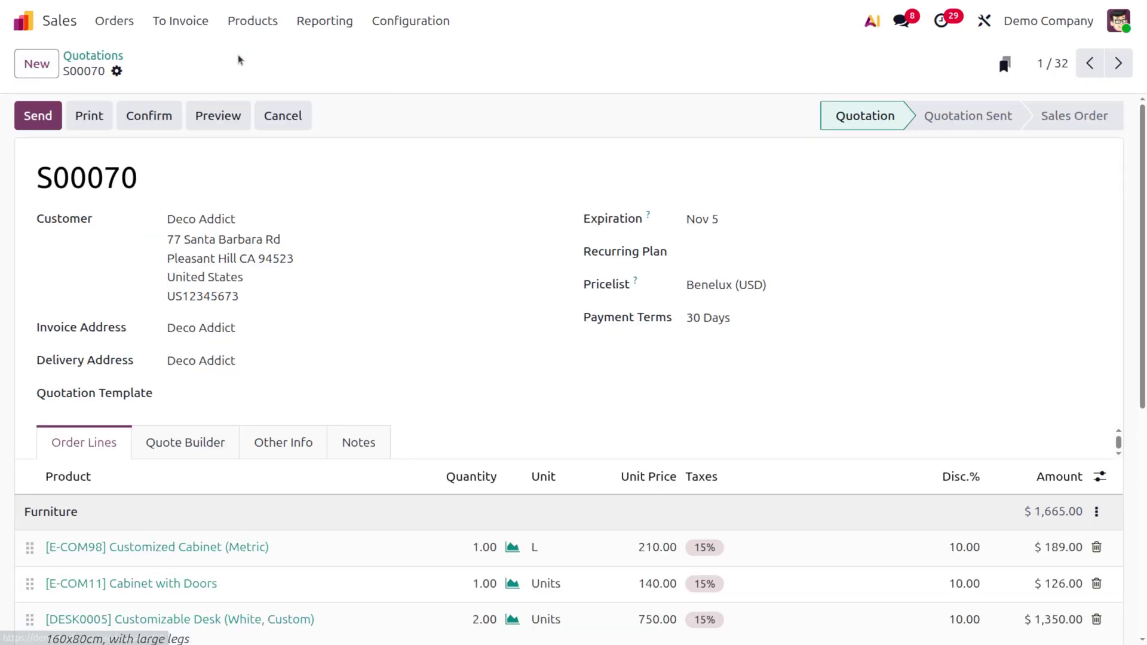
Step: Move the Furniture section below the three products and back to the top, then save S00070
scroll(352, 398, down, 5)
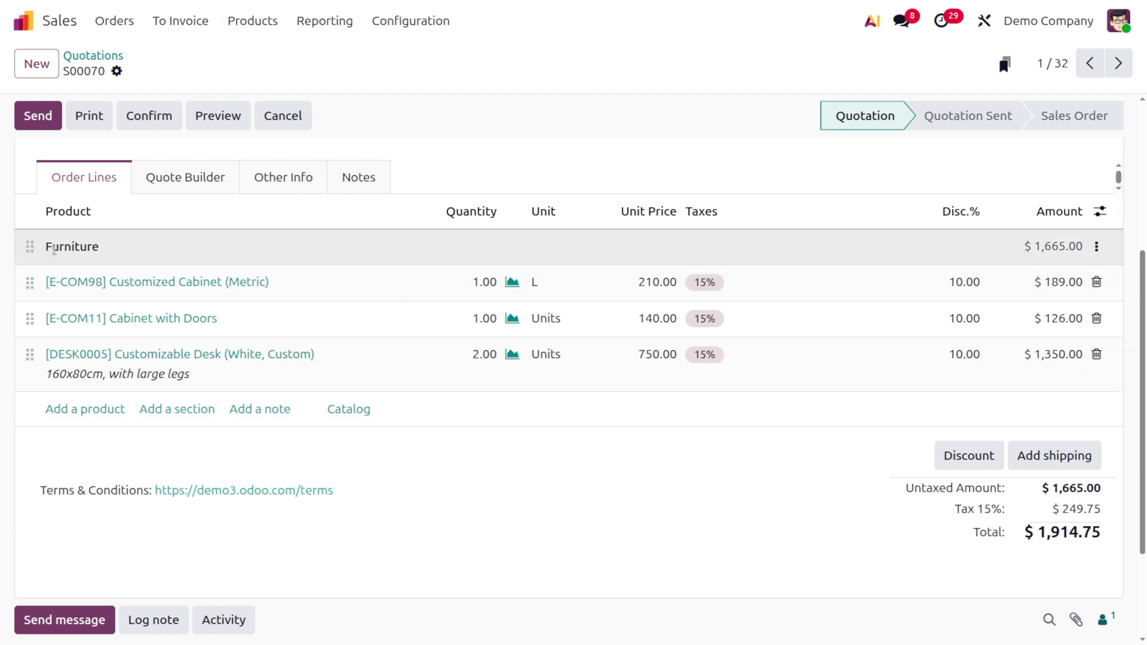
drag(31, 246, 55, 382)
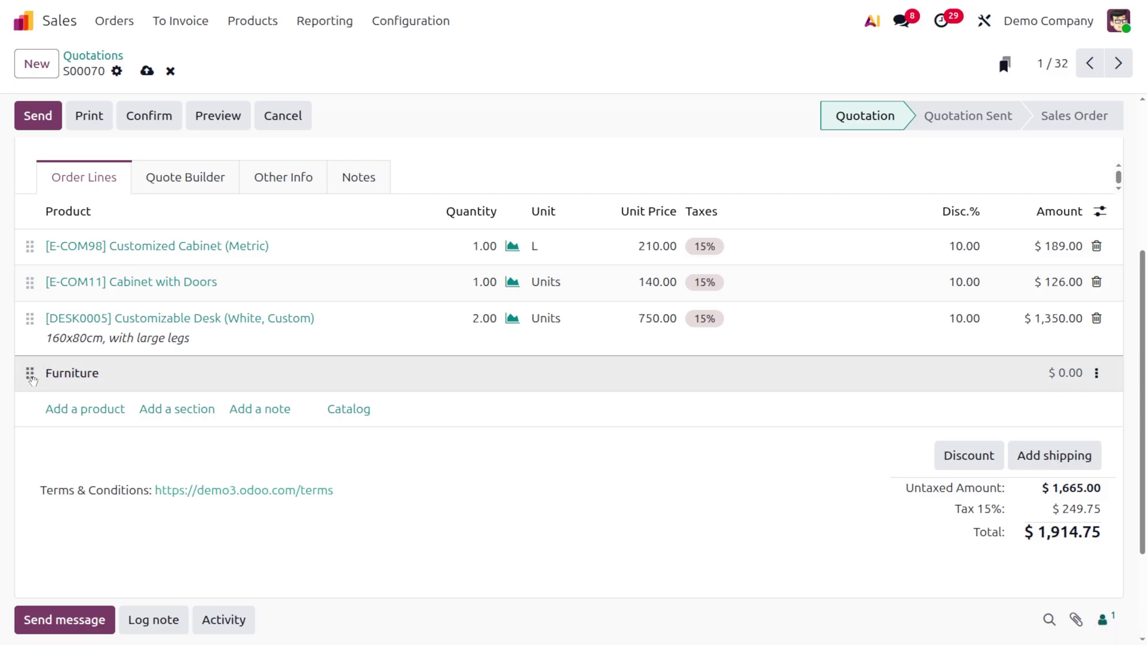
drag(29, 370, 41, 261)
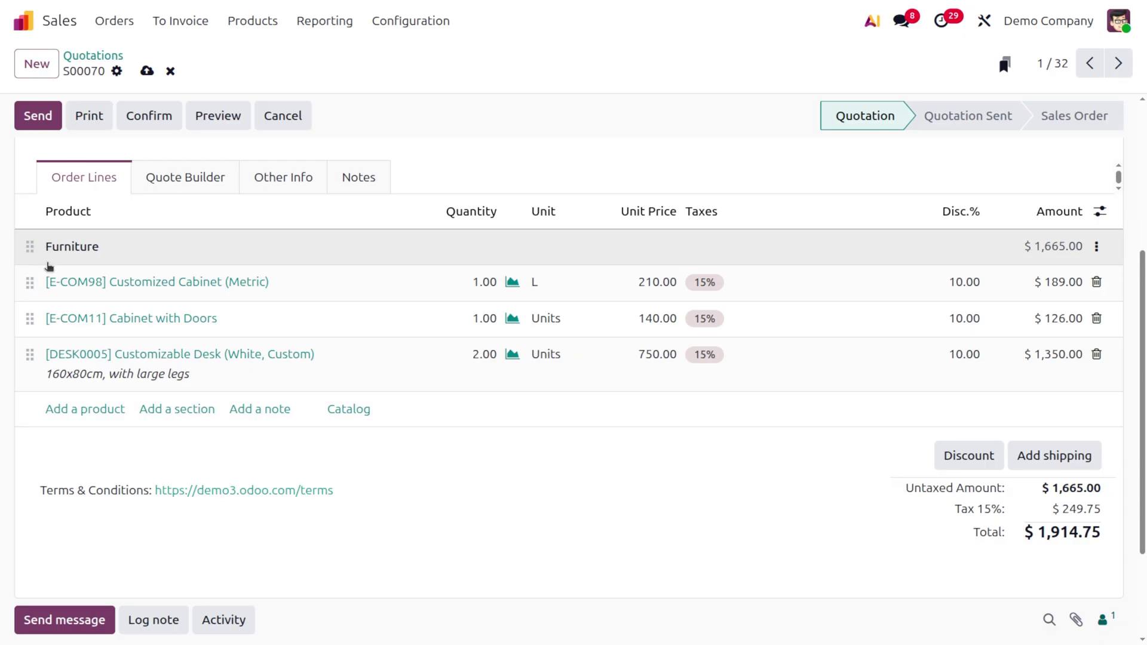
click(1097, 247)
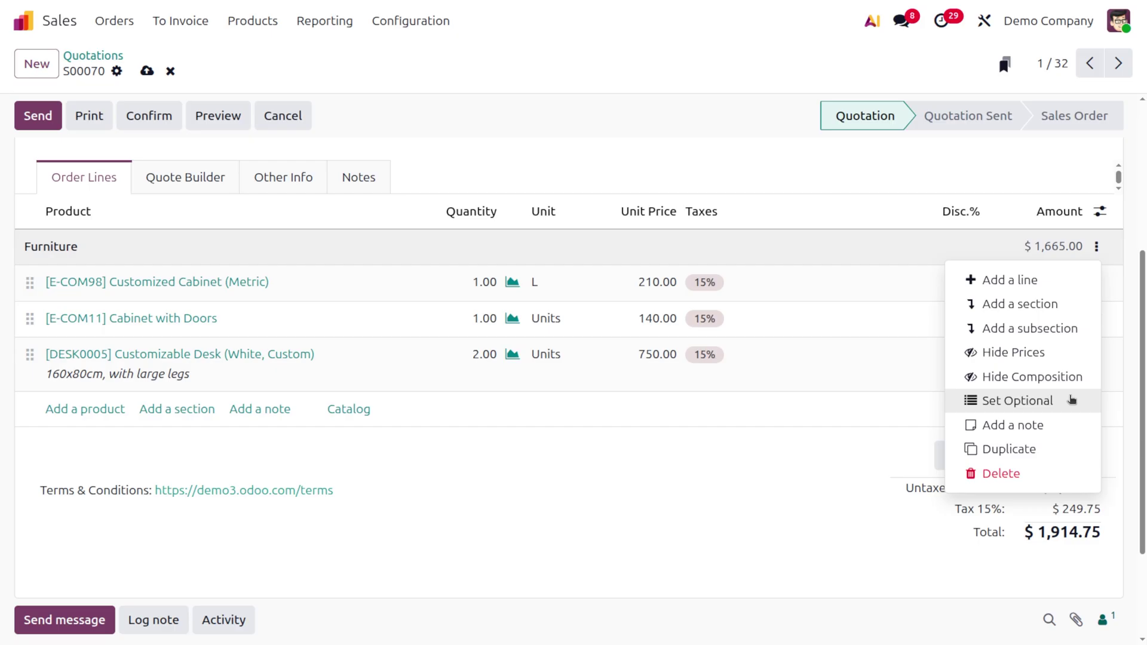
scroll(511, 490, up, 5)
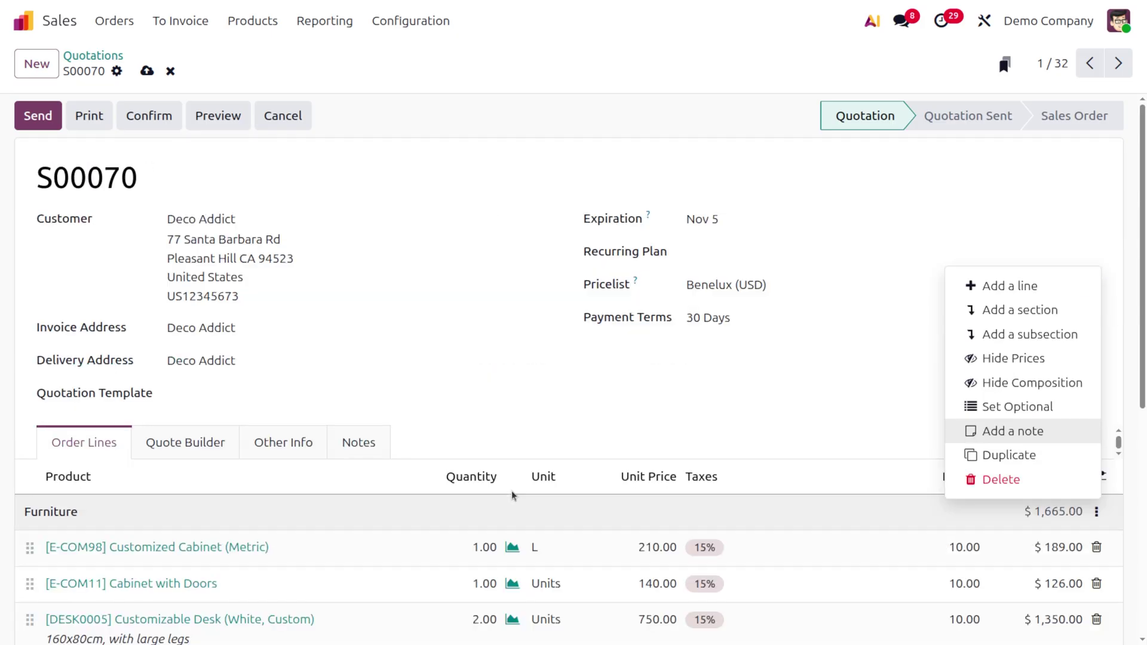
click(460, 58)
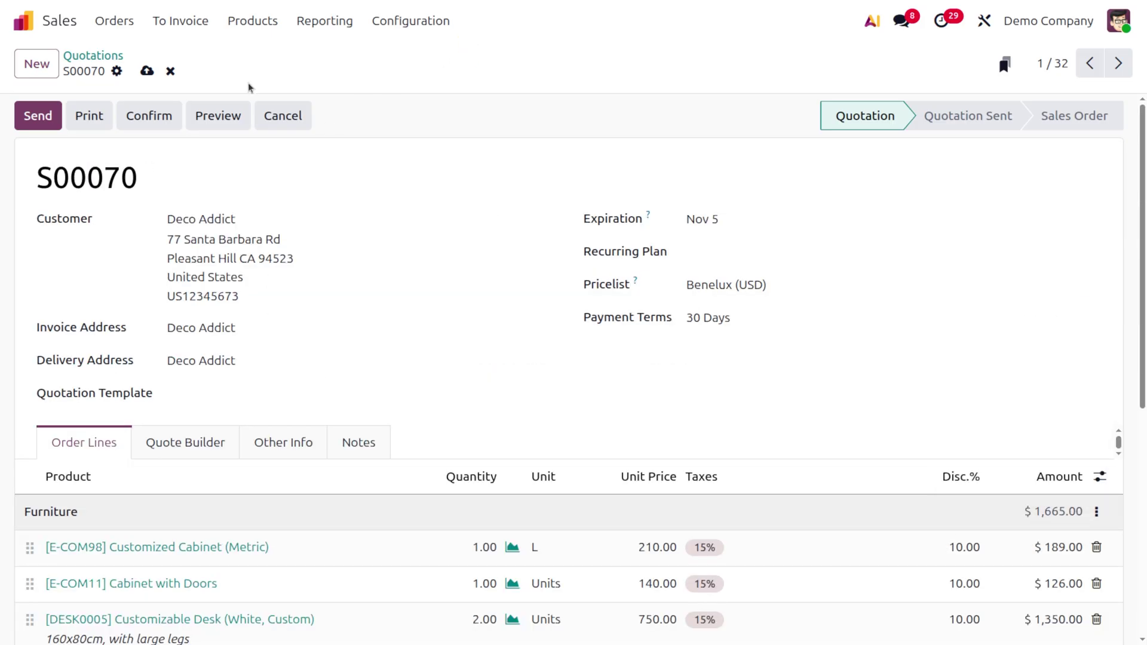
Step: Confirm S00070 as a sales order and view its three generated purchase orders
click(151, 73)
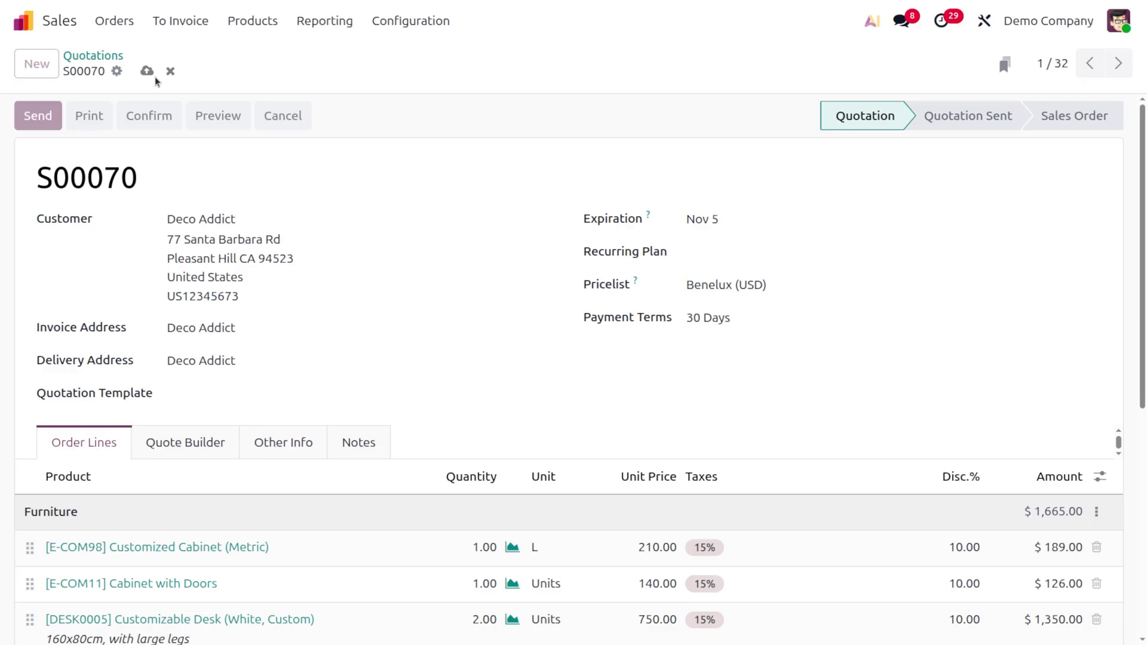
click(156, 118)
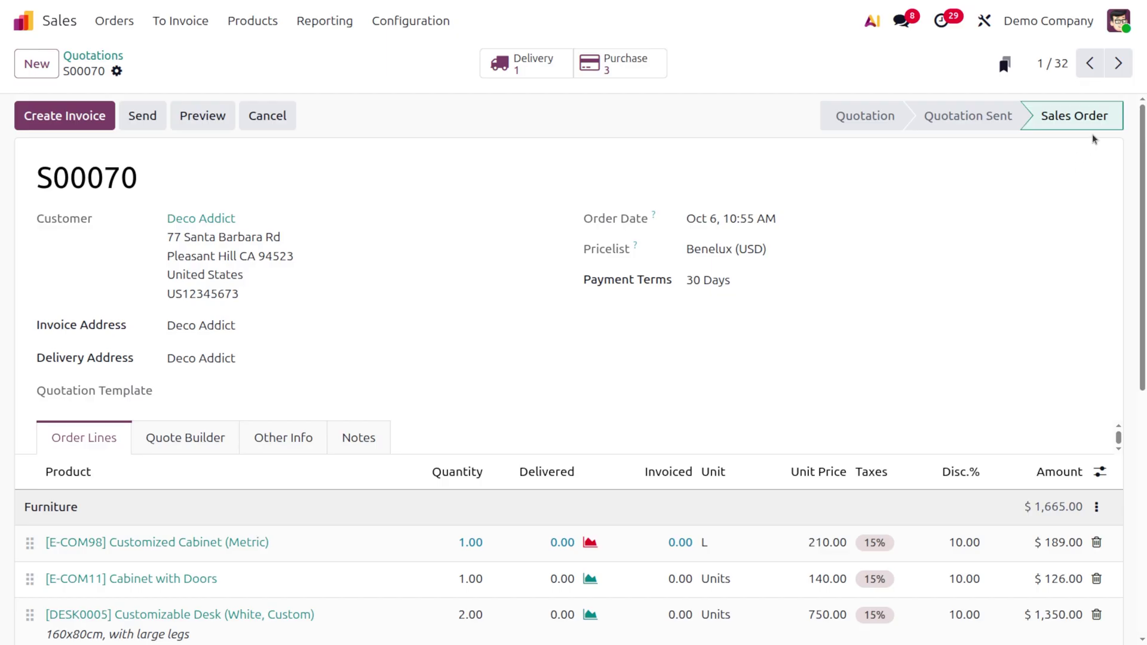
click(622, 66)
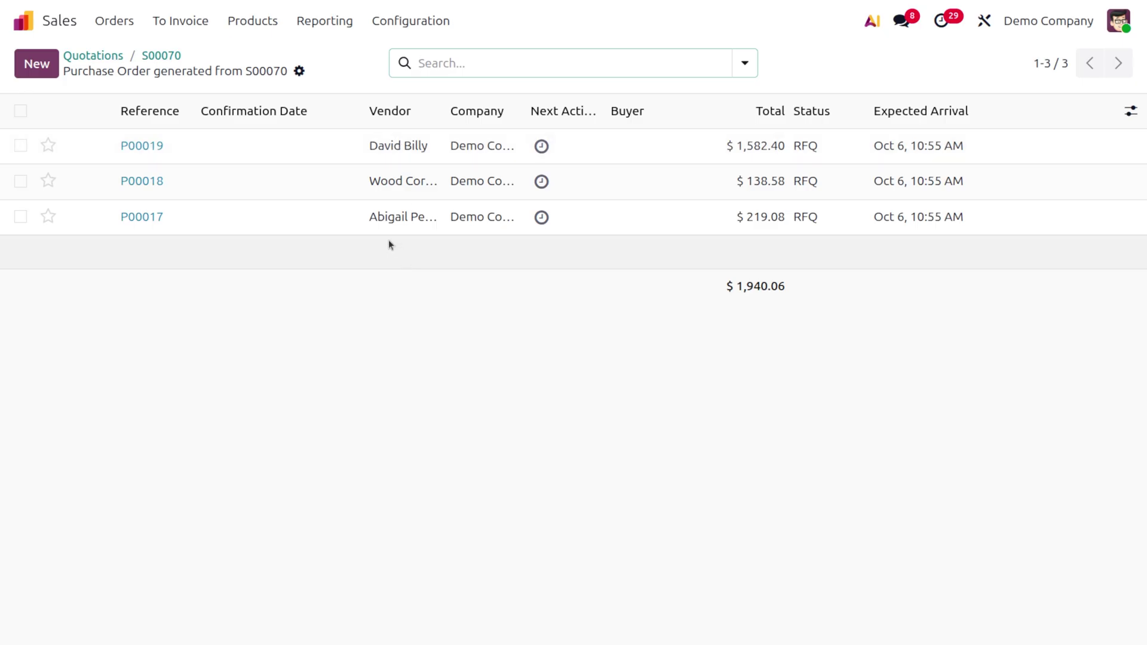
Step: Open RFQ P00019 and its product catalog of the vendor's Customizable Desk variants
click(374, 160)
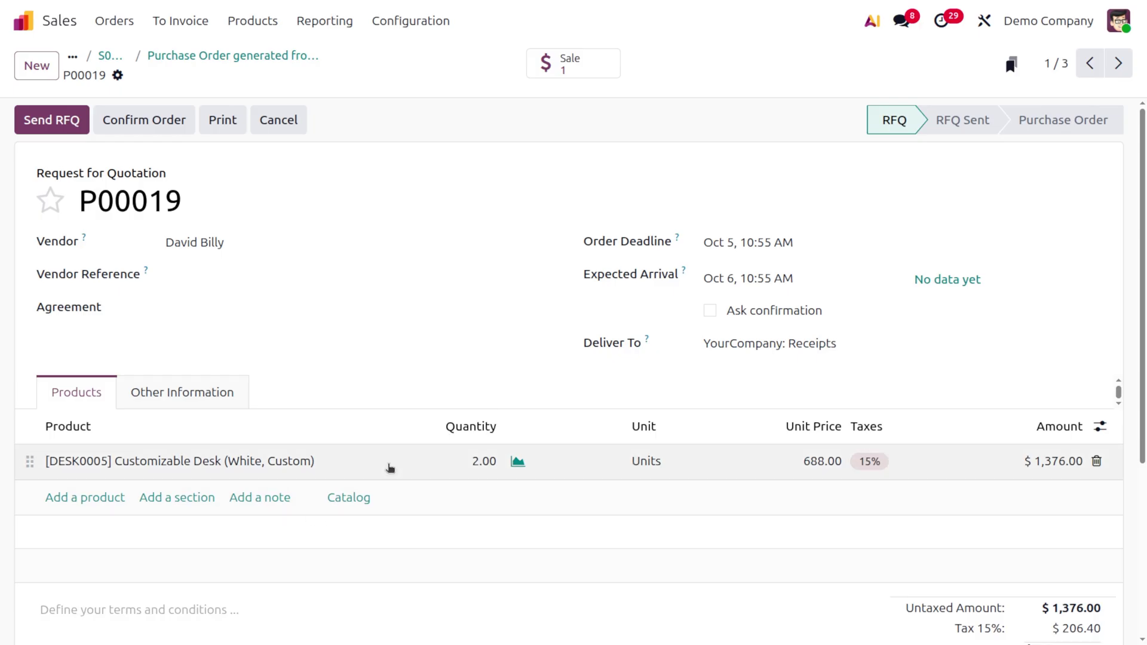
click(348, 497)
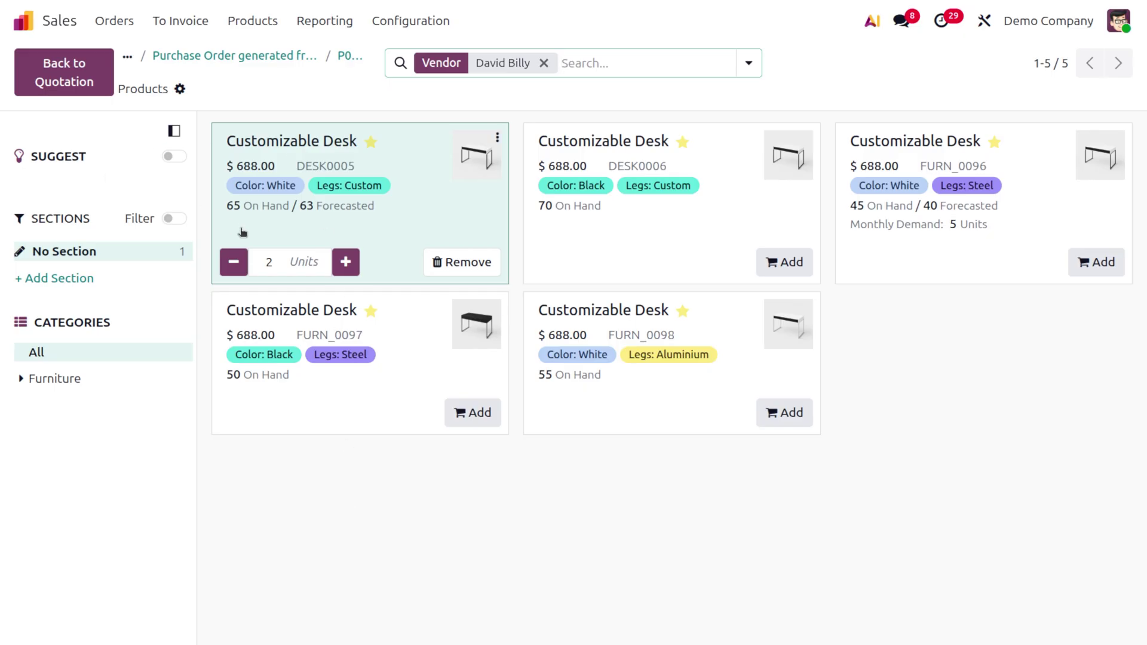
Step: Turn on replenishment suggestions and drop the Vendor filter to list all 293 products
click(175, 158)
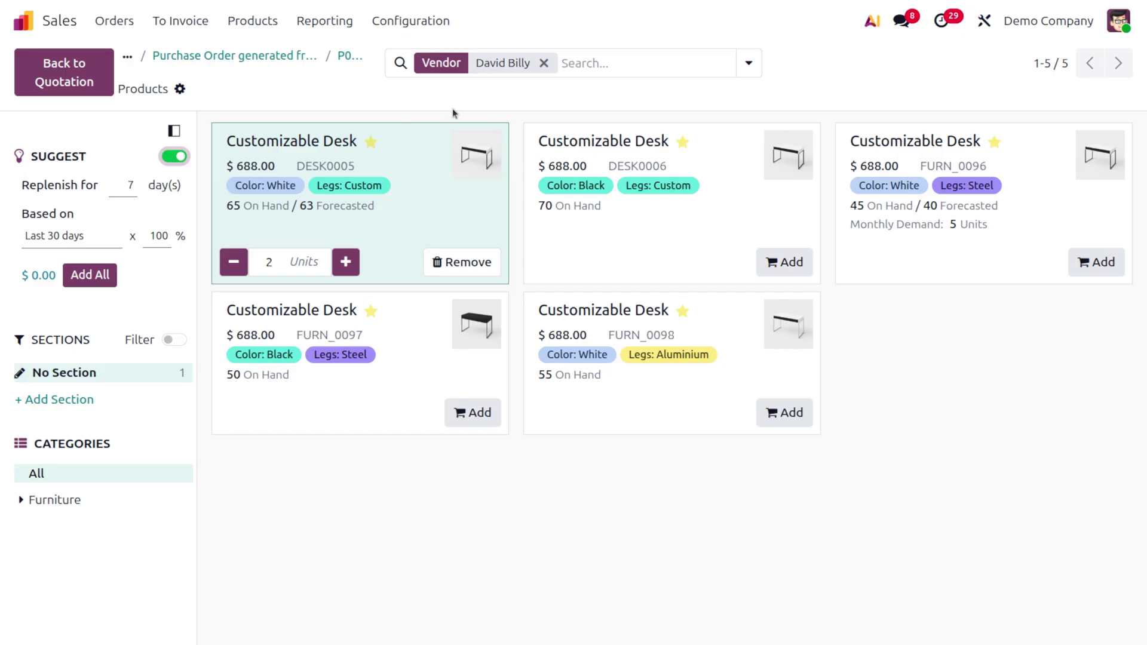
mouse_move(487, 58)
mouse_move(647, 5)
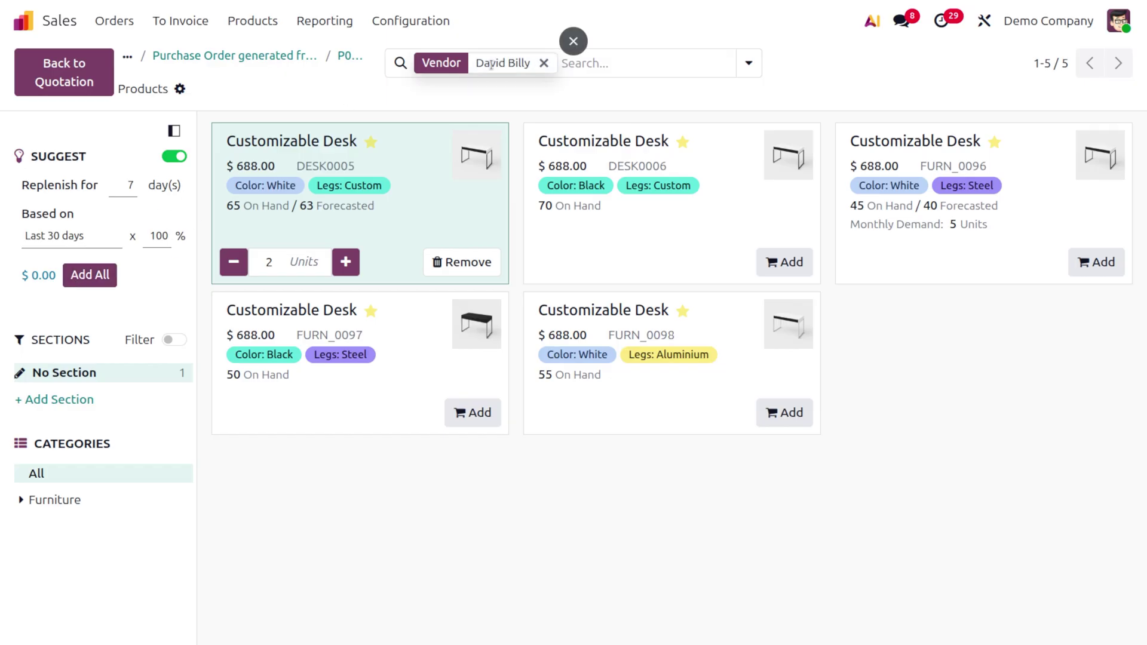
click(542, 63)
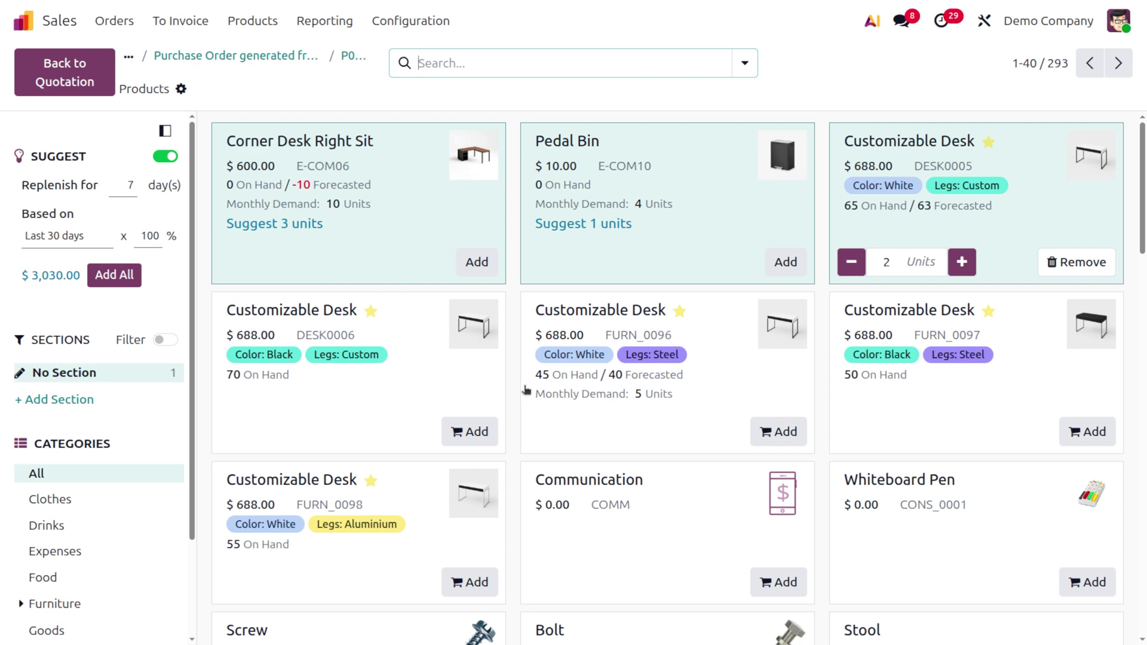
Step: Set suggestions to replenish for 1 day based on the last 7 days
scroll(653, 424, down, 7)
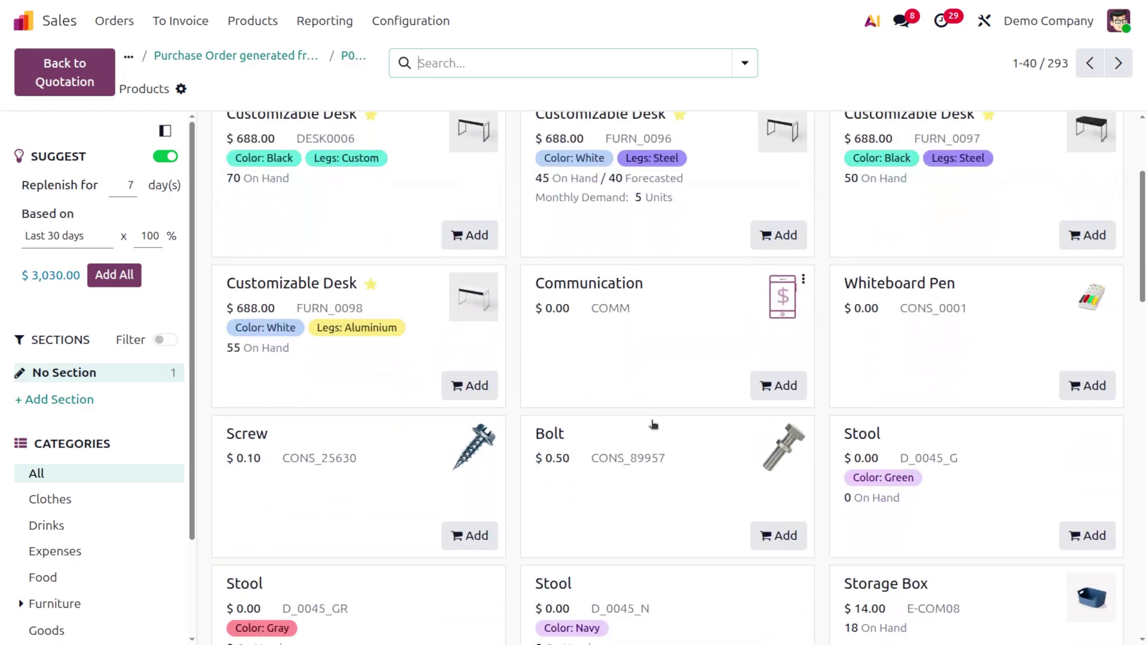
scroll(653, 424, down, 11)
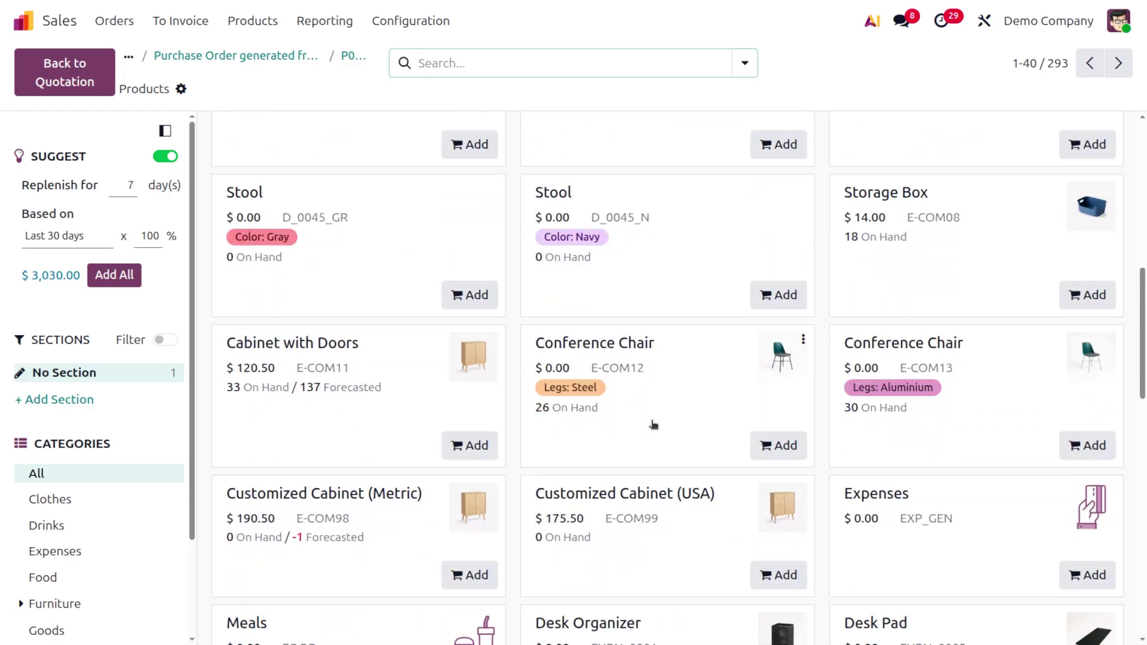
scroll(654, 424, up, 10)
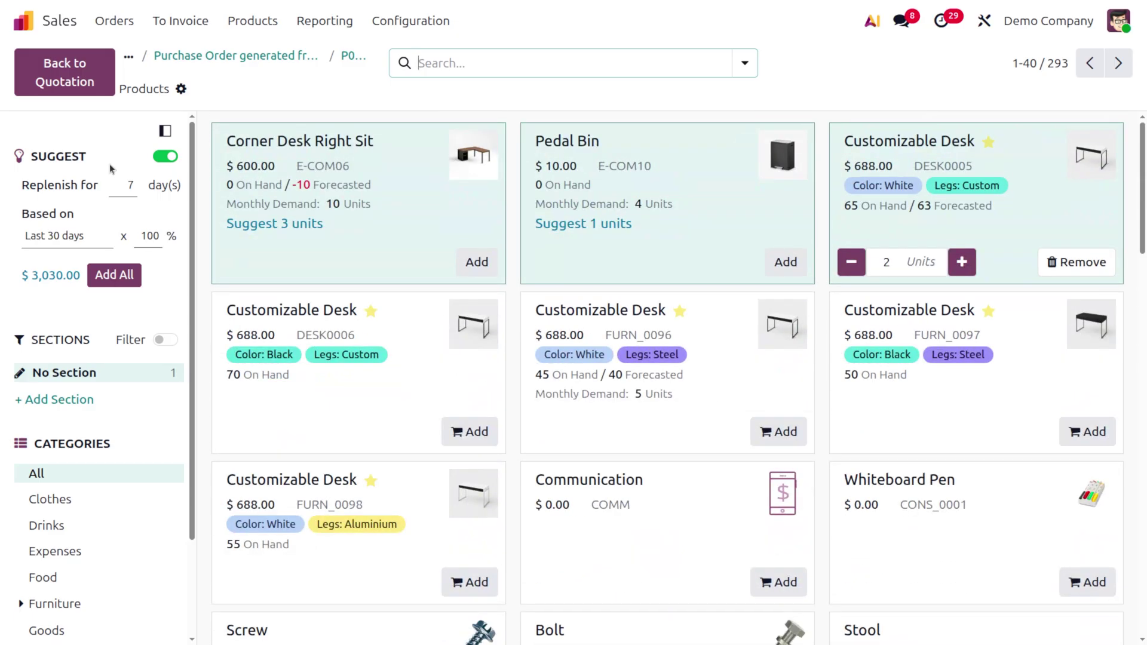
click(132, 189)
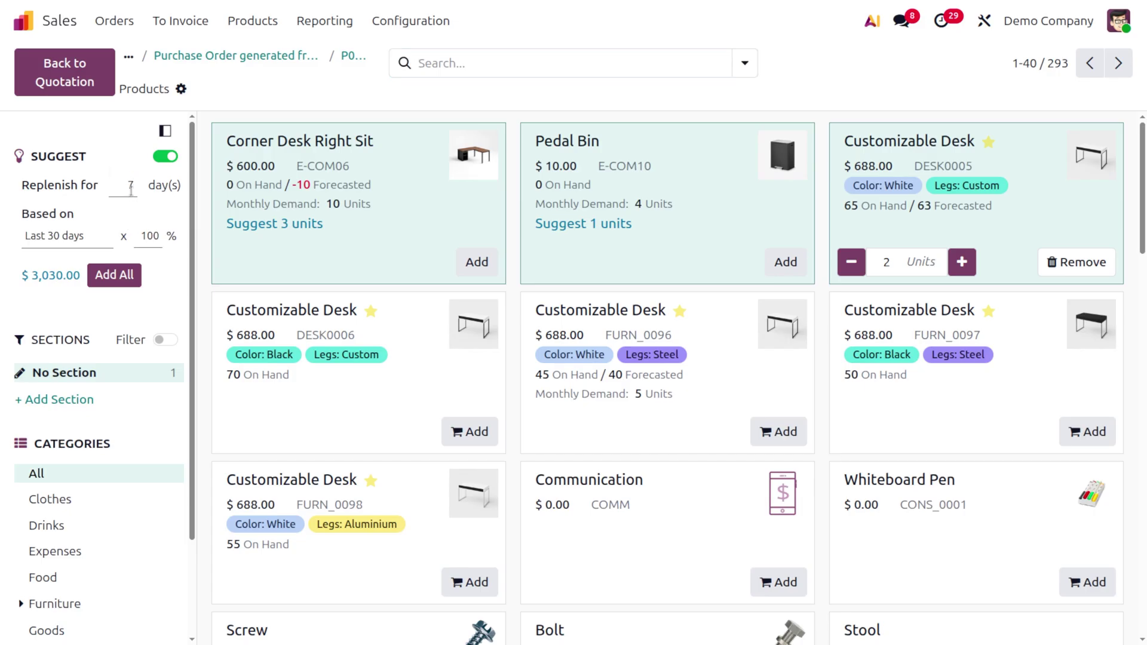
text(1)
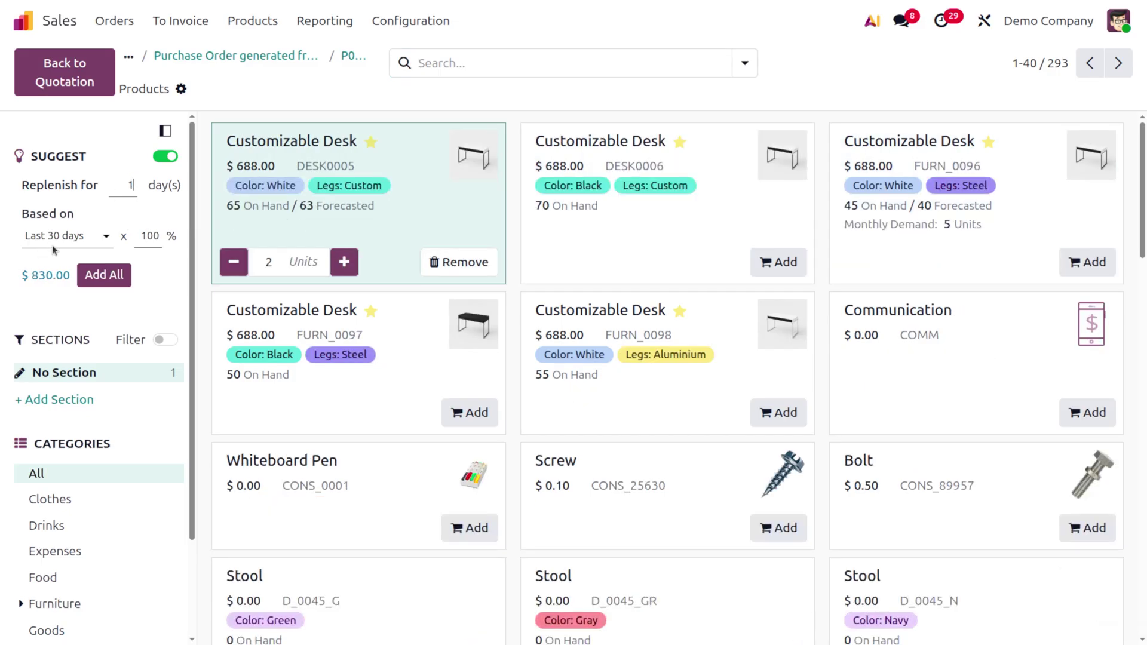
click(55, 236)
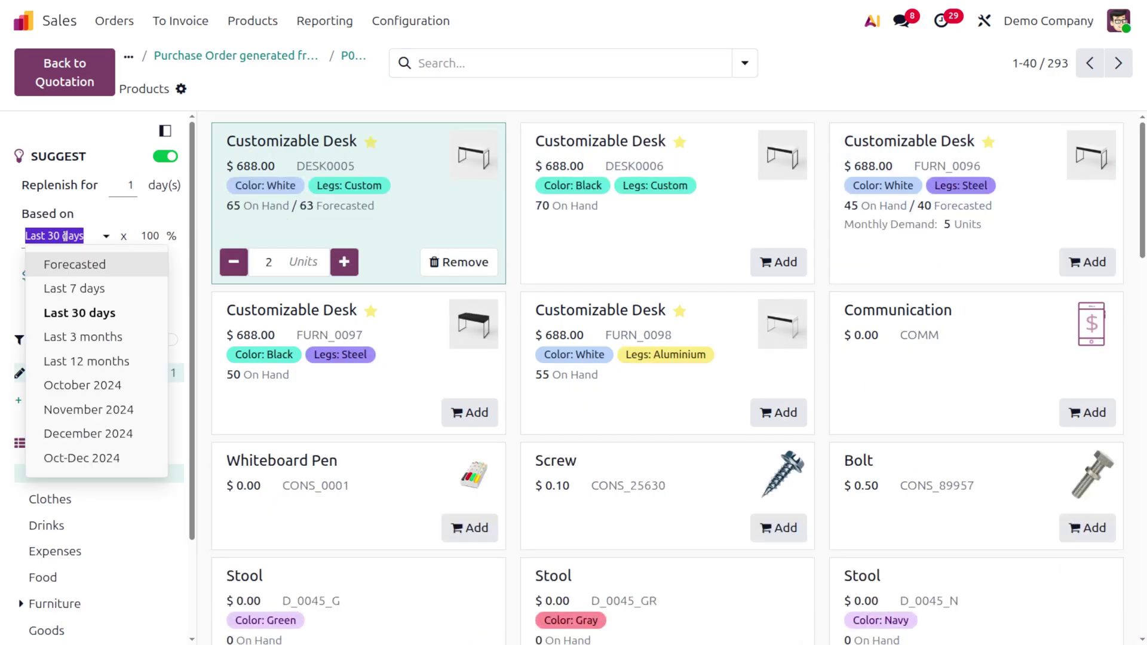
click(95, 288)
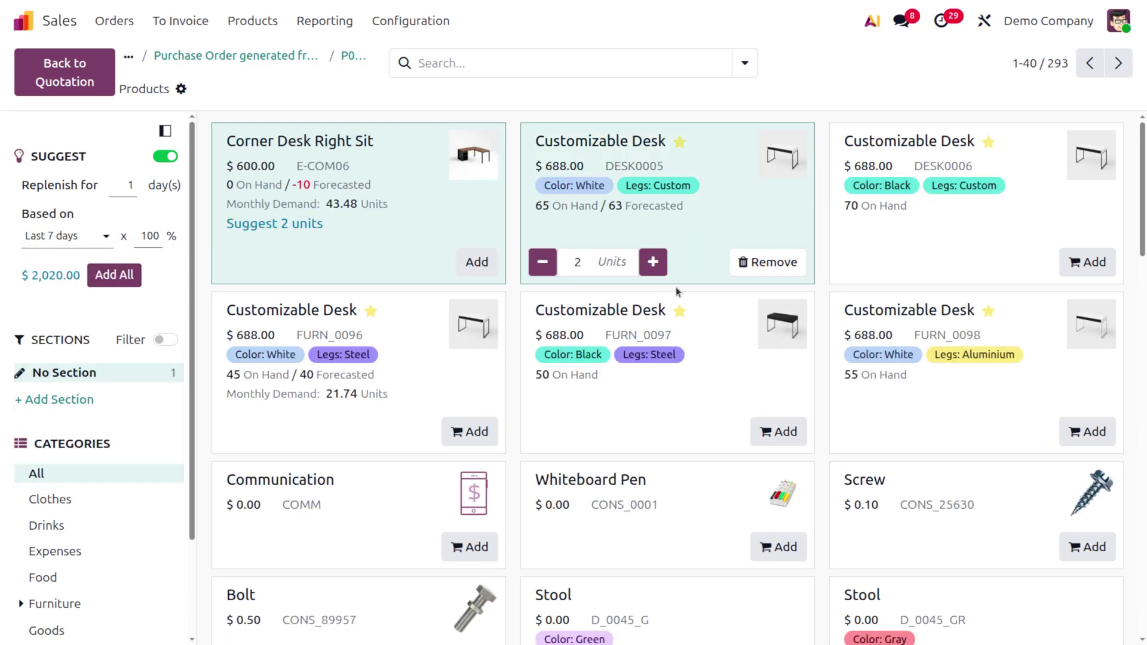
Step: Base suggestions on the last 12 months and replenish for 7 days, totalling $730.00
scroll(676, 289, down, 10)
click(96, 237)
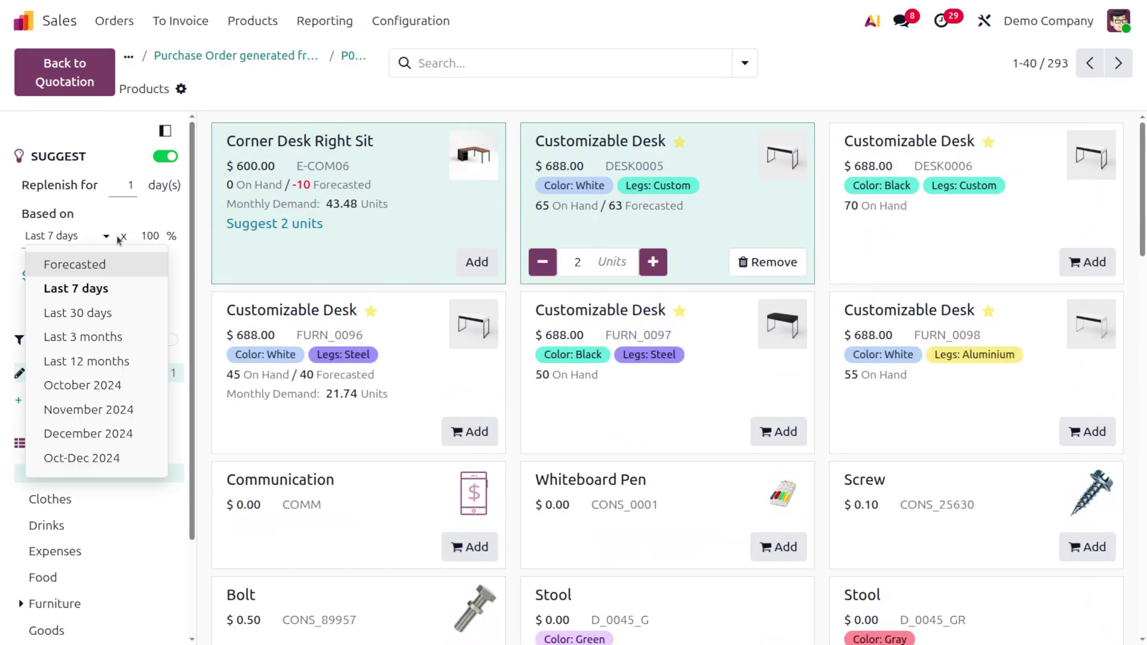
click(80, 361)
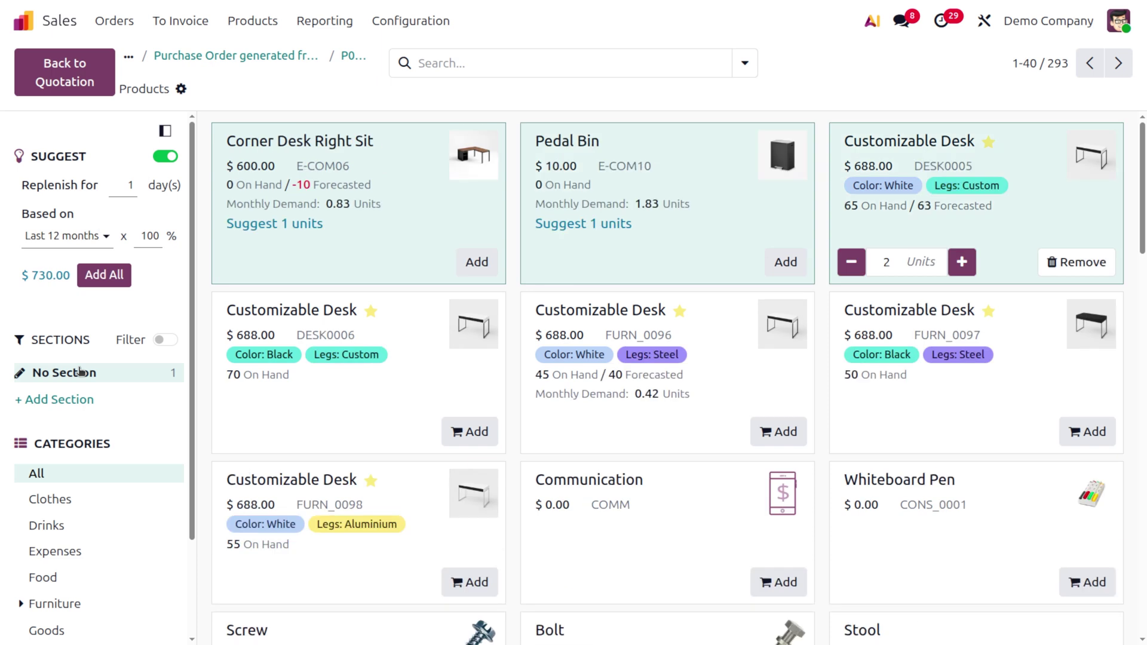
click(131, 182)
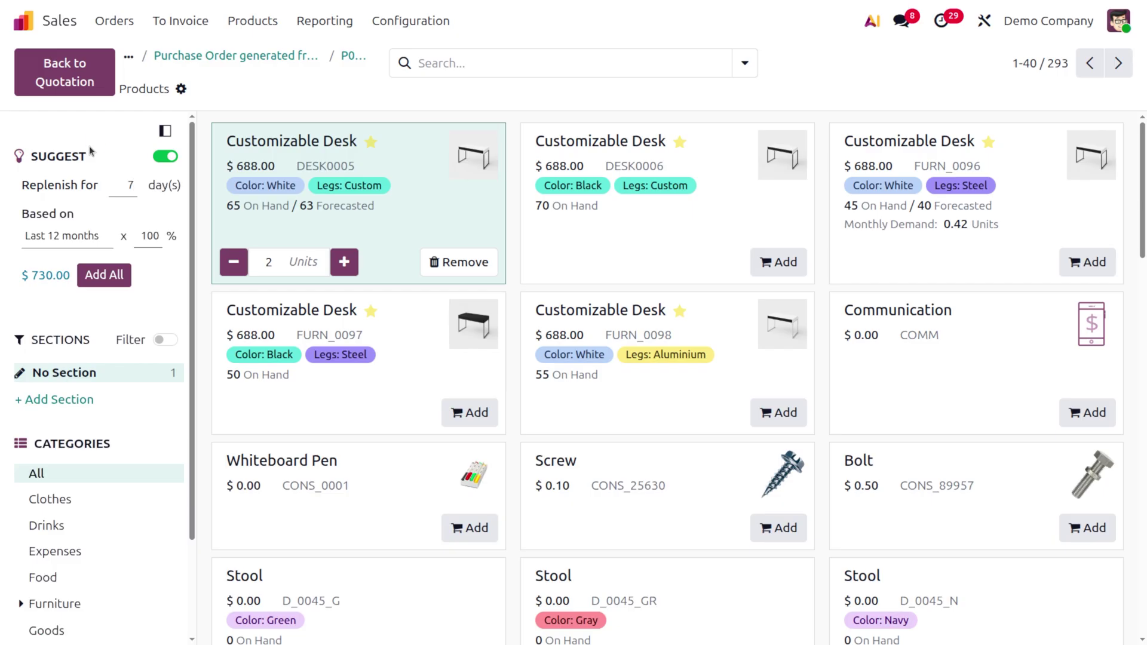
scroll(507, 586, down, 4)
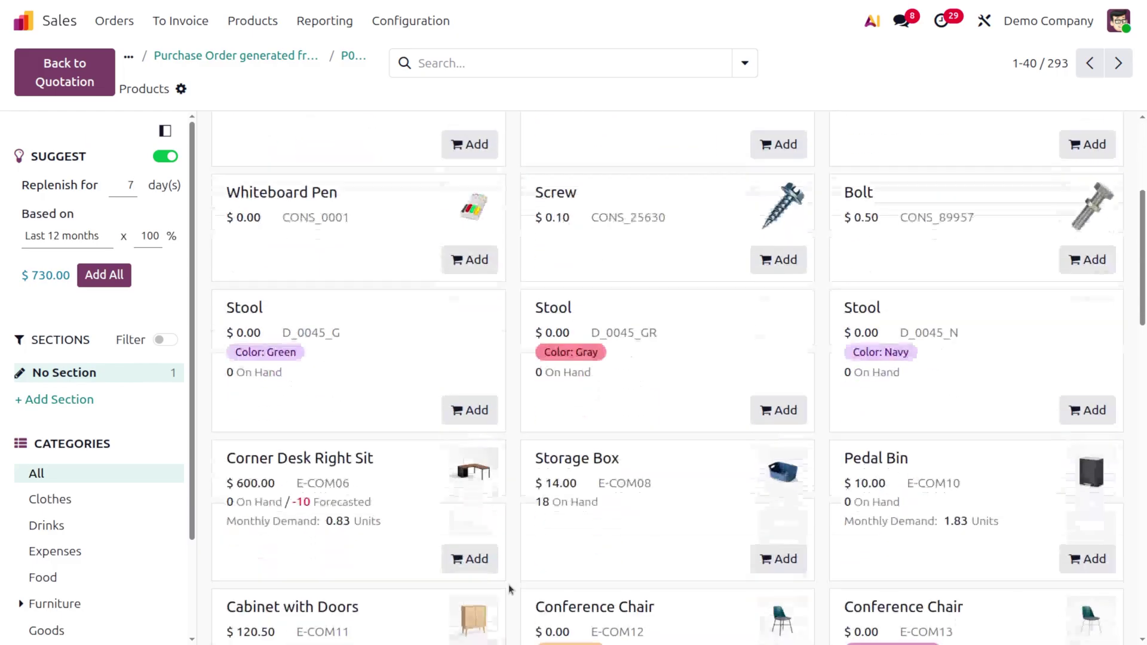
scroll(509, 589, down, 6)
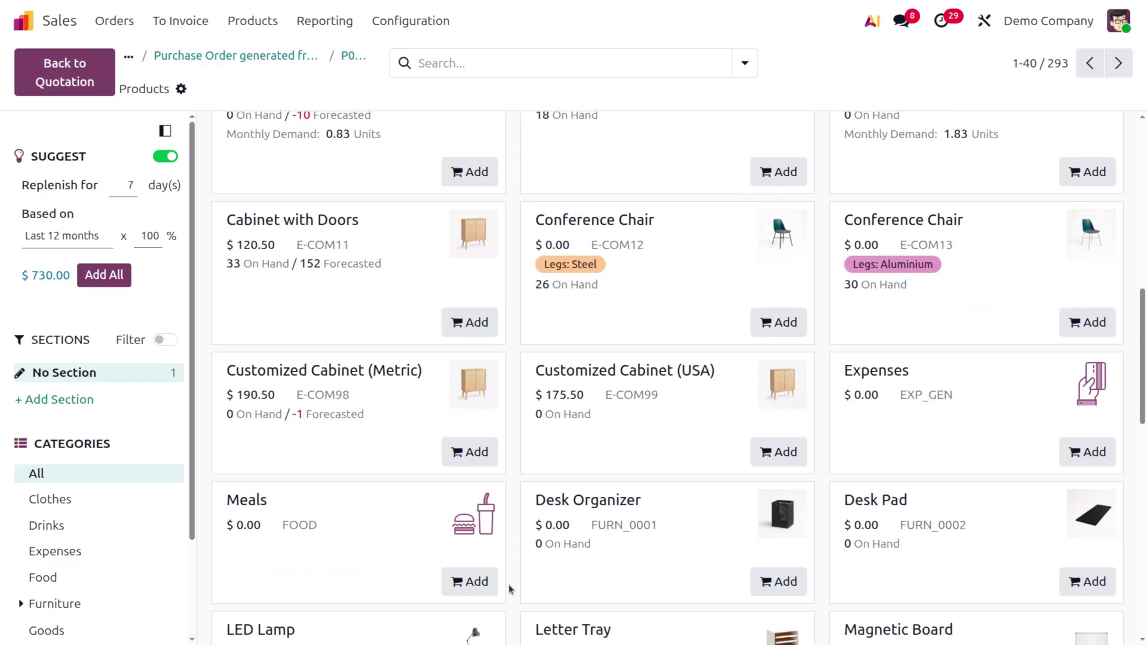
scroll(507, 584, up, 8)
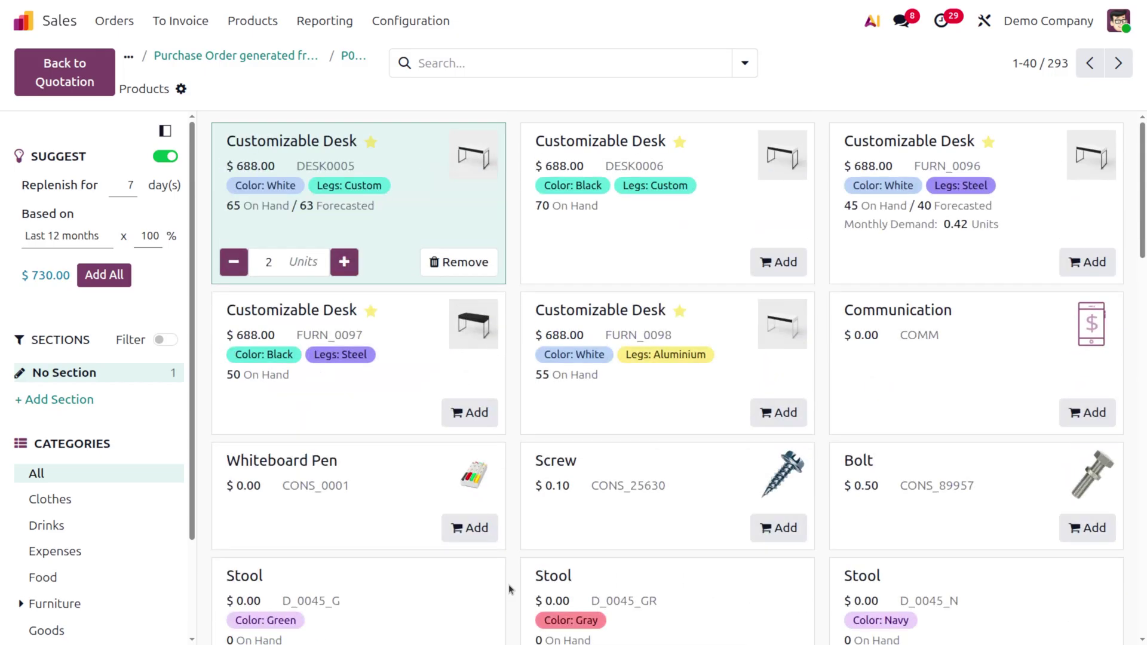
Step: Add all suggested products to P00019, then remove Large Desk from the order
click(111, 279)
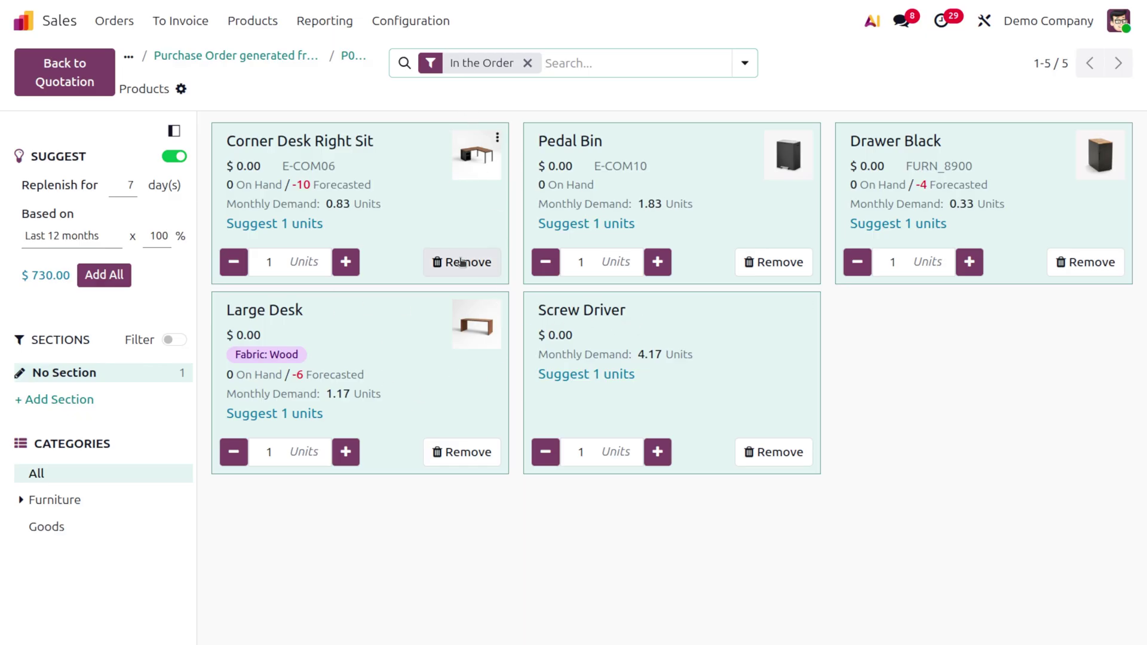
click(469, 453)
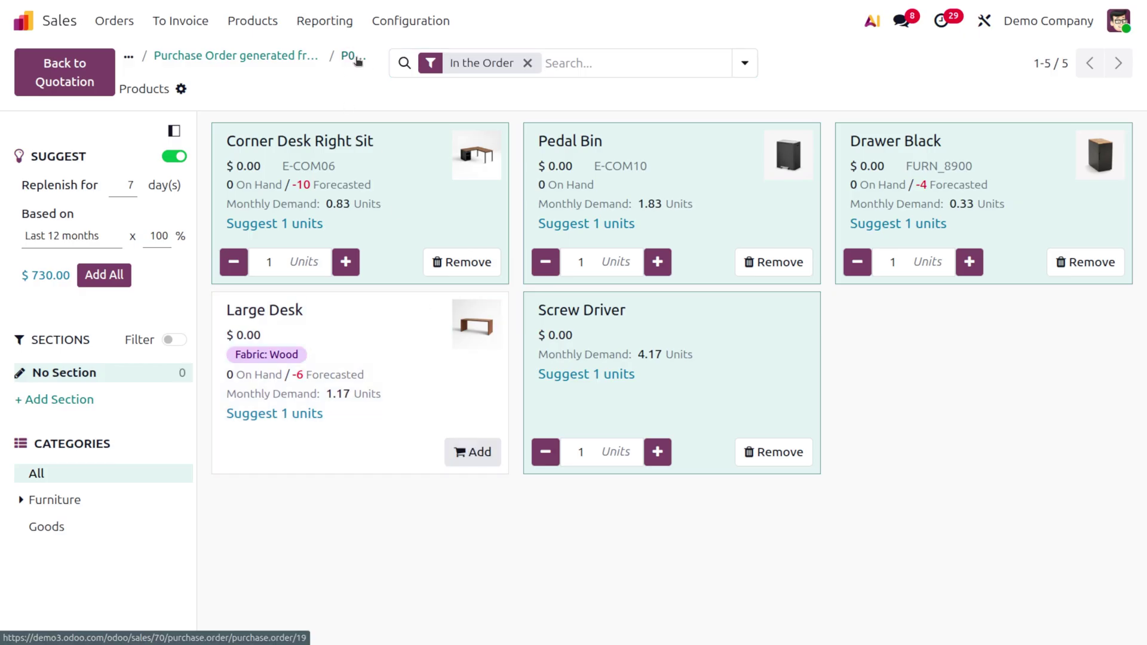
Step: Go back to the purchase orders generated from S00070 and reopen RFQ P00019
click(285, 55)
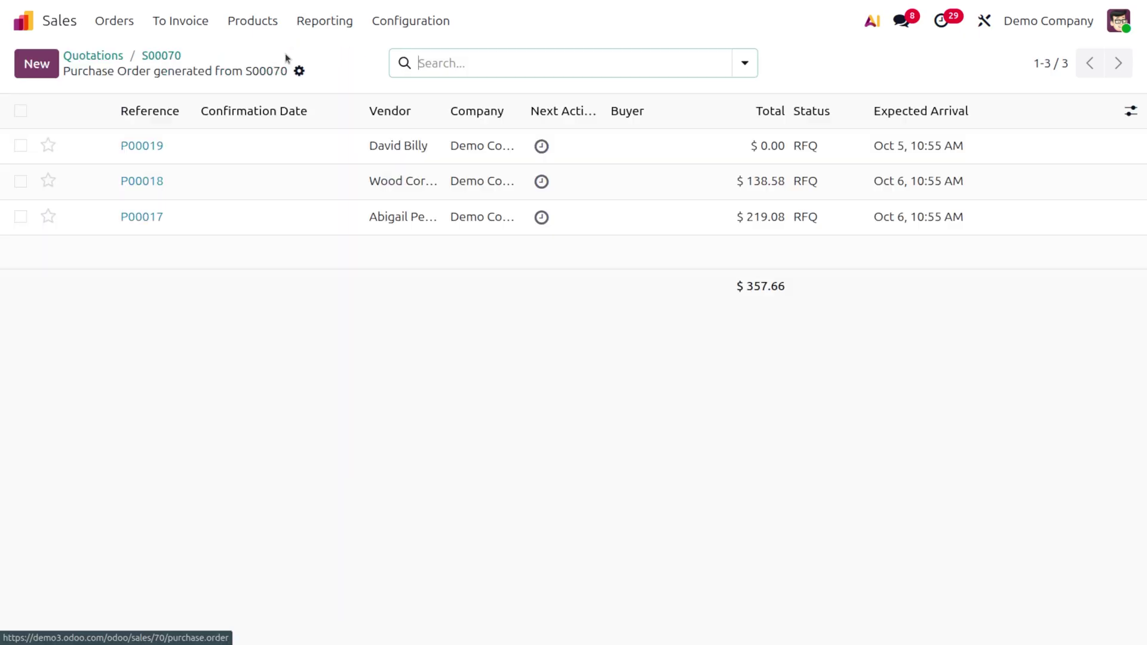
click(281, 148)
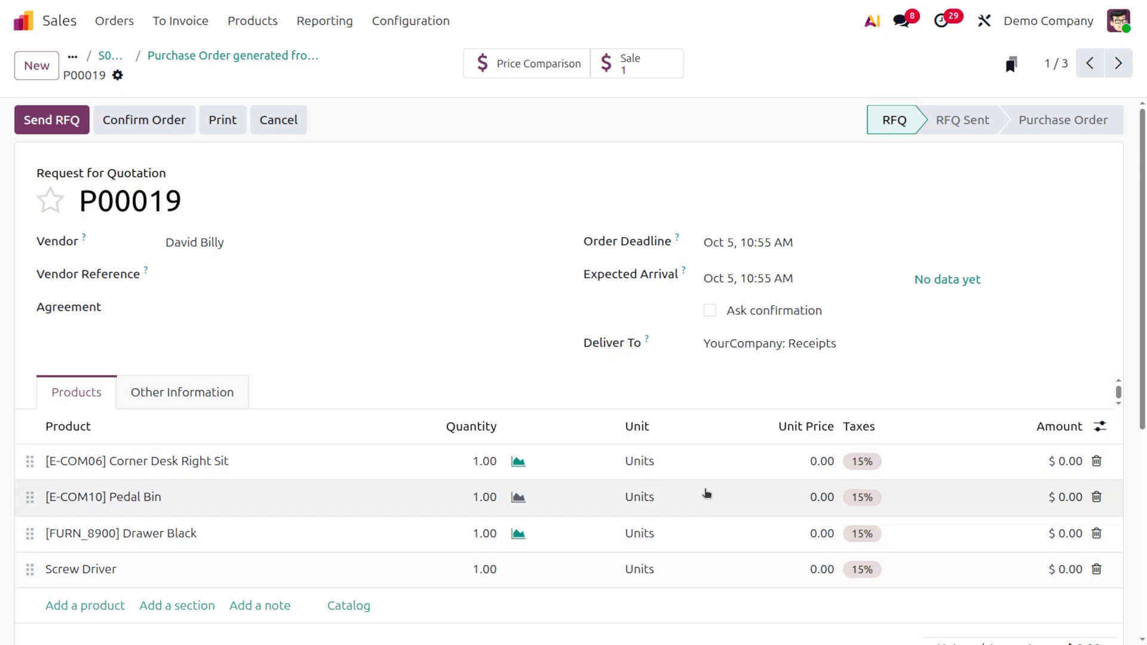
Step: Price Corner Desk Right Sit at 600, Pedal Bin at 50 and Drawer Black at 99
click(817, 465)
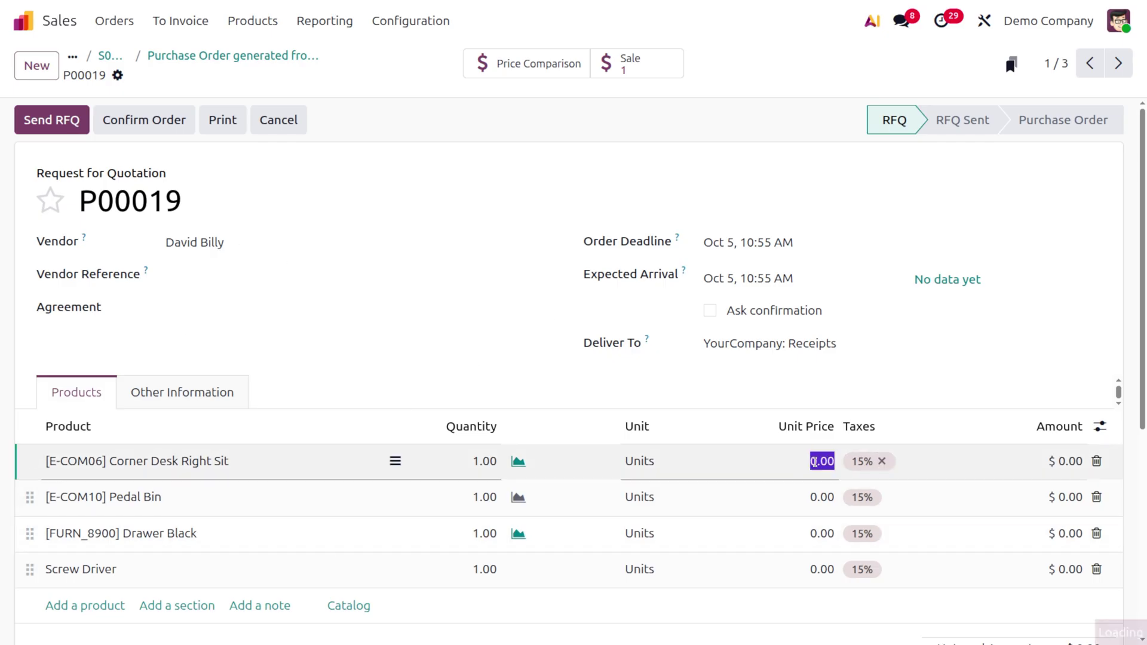
text(500)
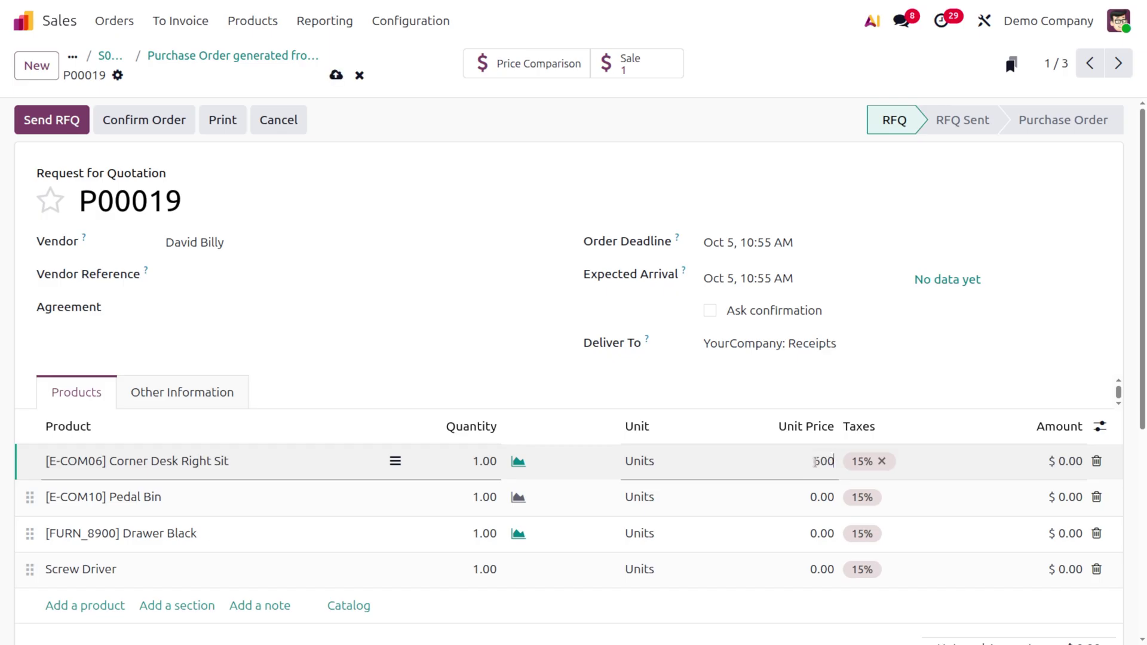
key(Tab)
click(813, 499)
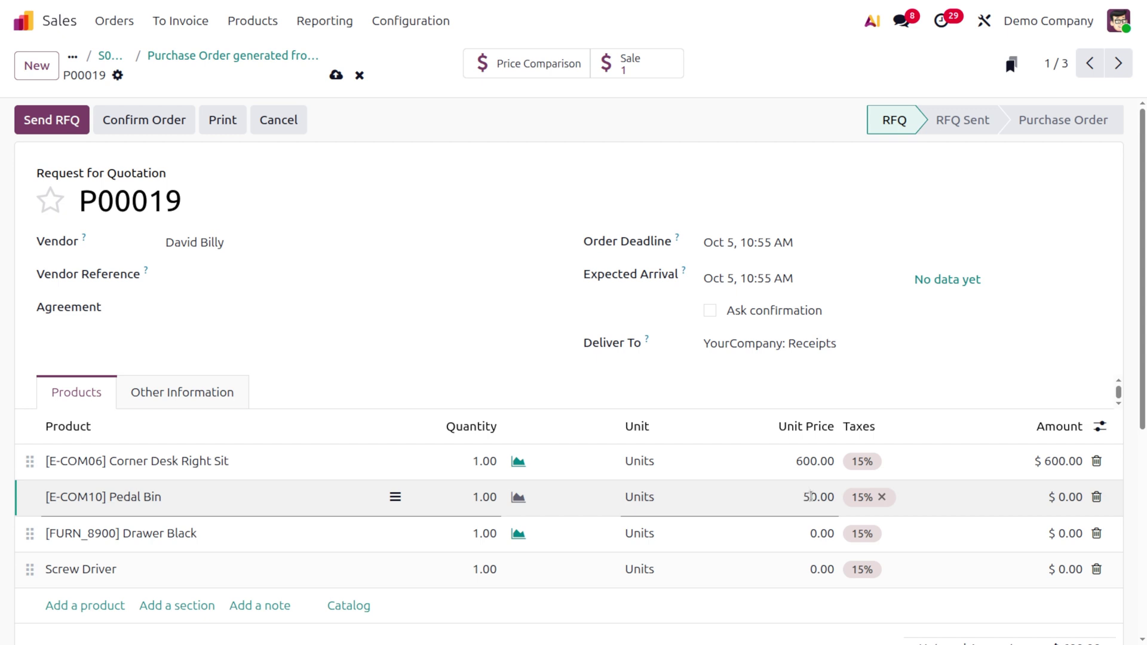
click(821, 533)
text(99)
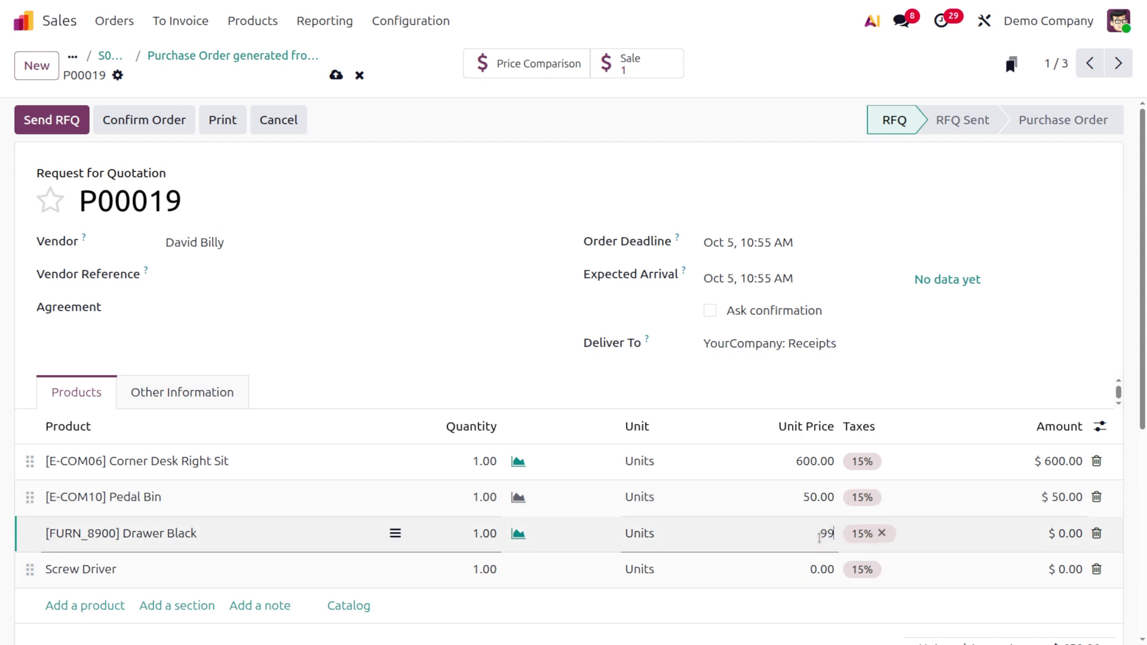
key(Return)
Step: Set the Screw Driver unit price to 5.00 and save the quotation
click(826, 574)
text(5)
key(BackSpace)
key(BackSpace)
key(BackSpace)
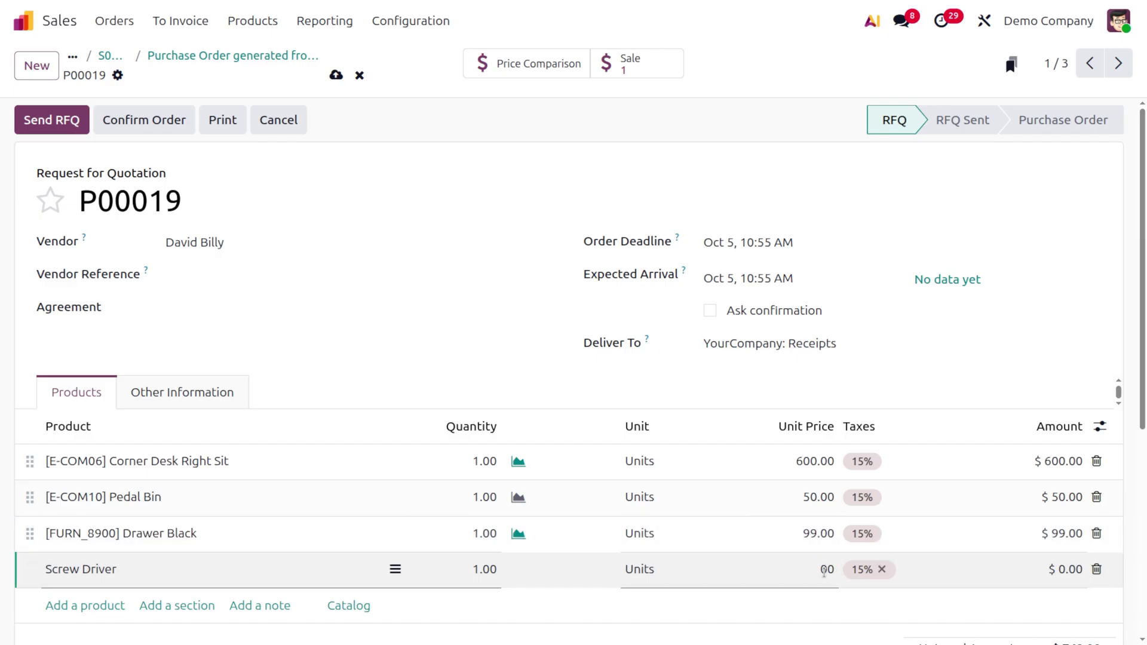
text(5.00)
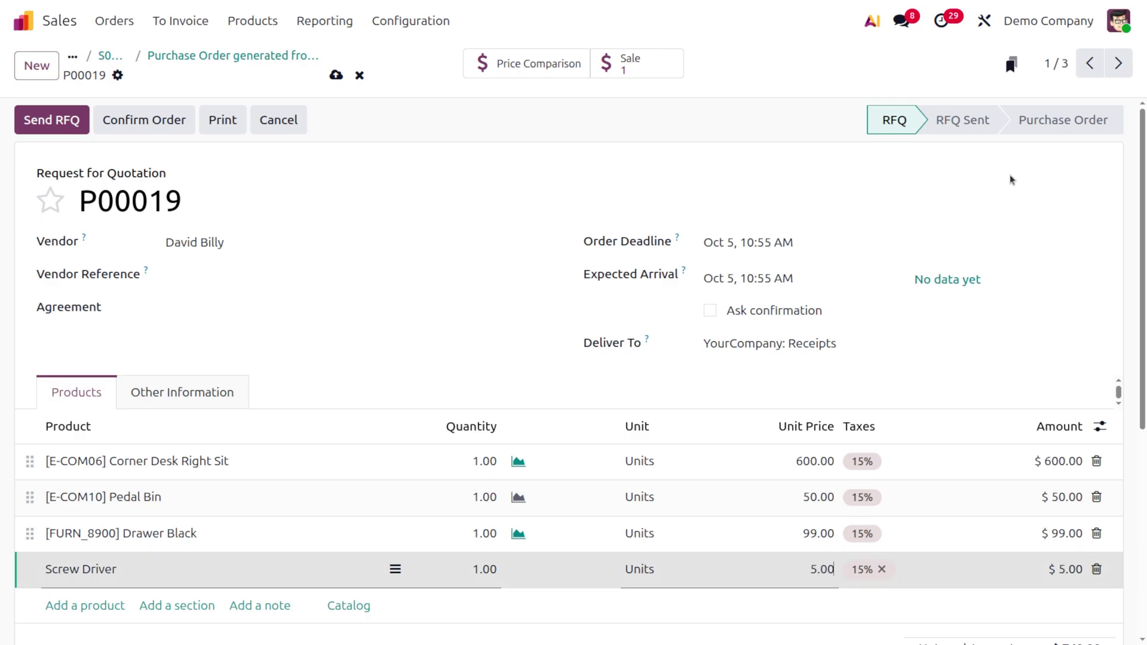
click(357, 347)
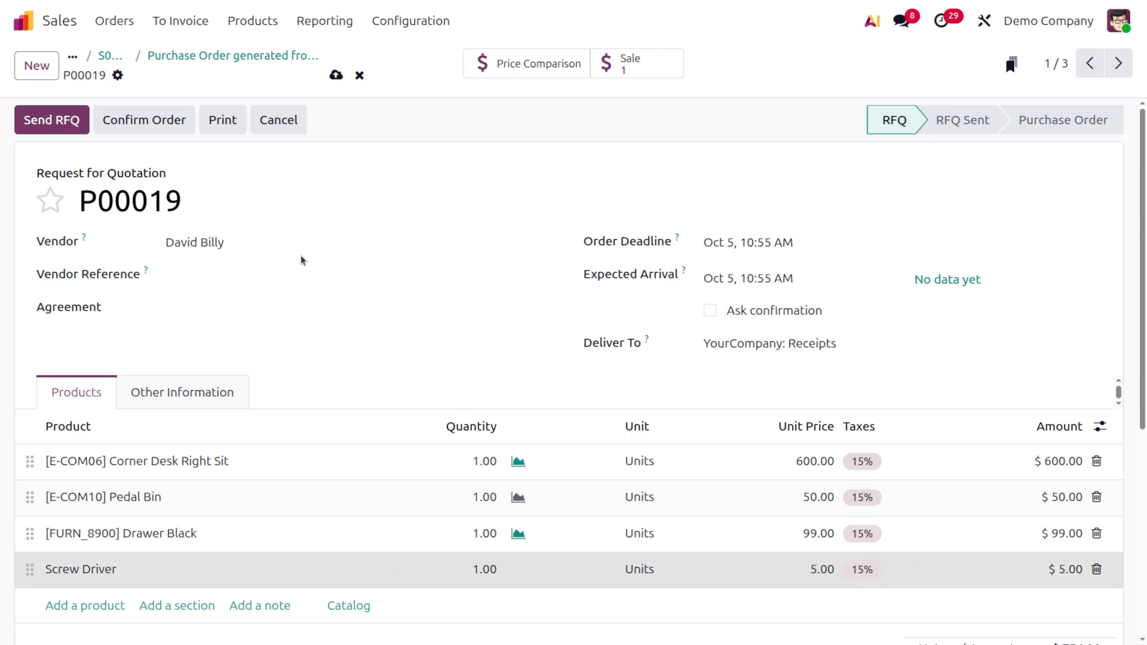
click(336, 75)
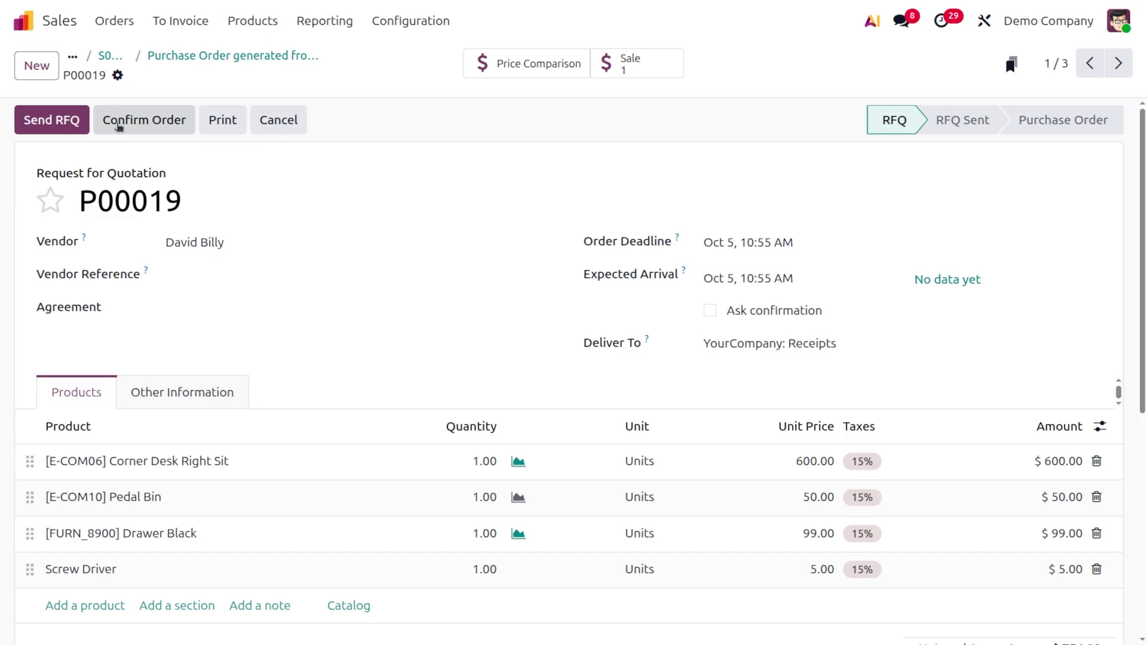
Step: Confirm P00019 as a purchase order and validate its receipt for all products
click(118, 121)
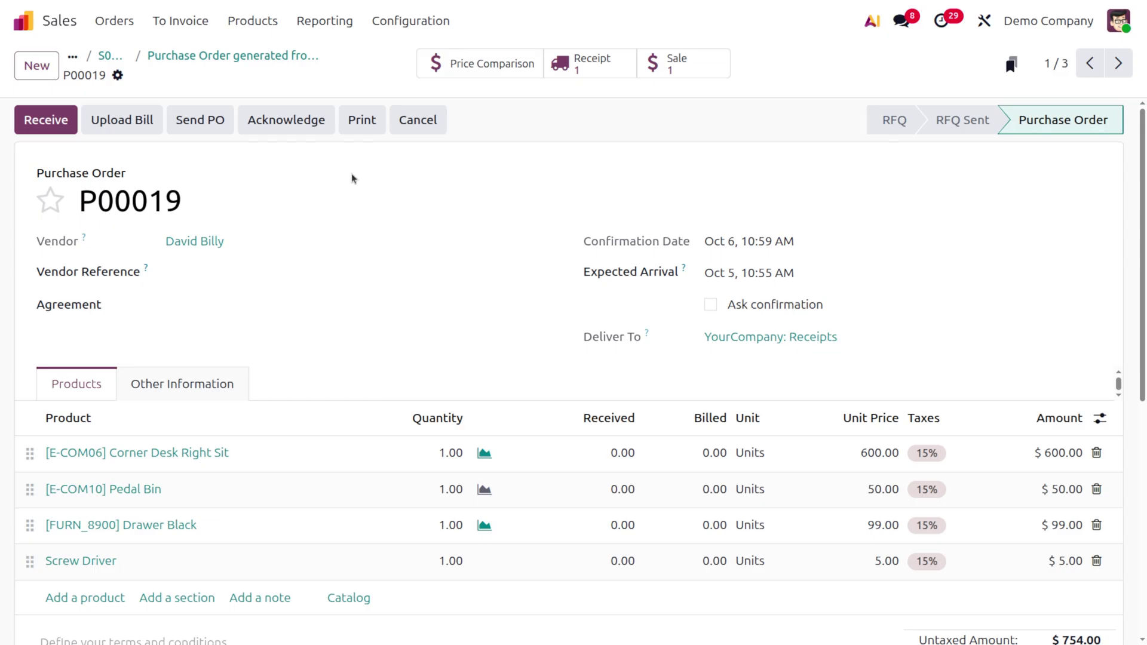
click(60, 117)
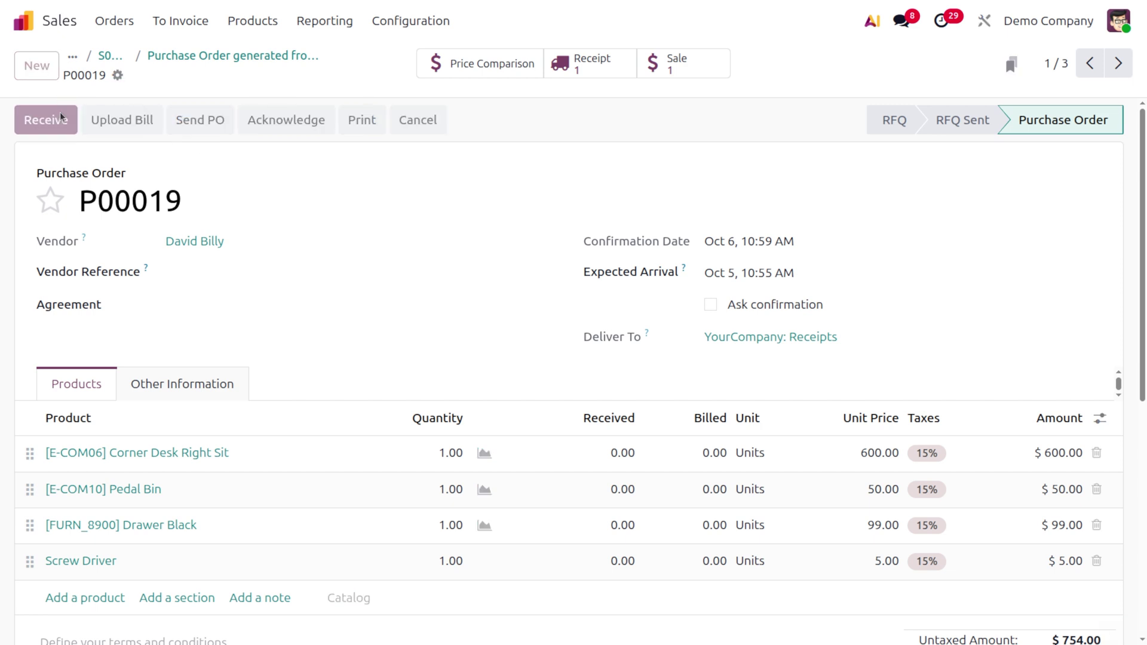
click(61, 117)
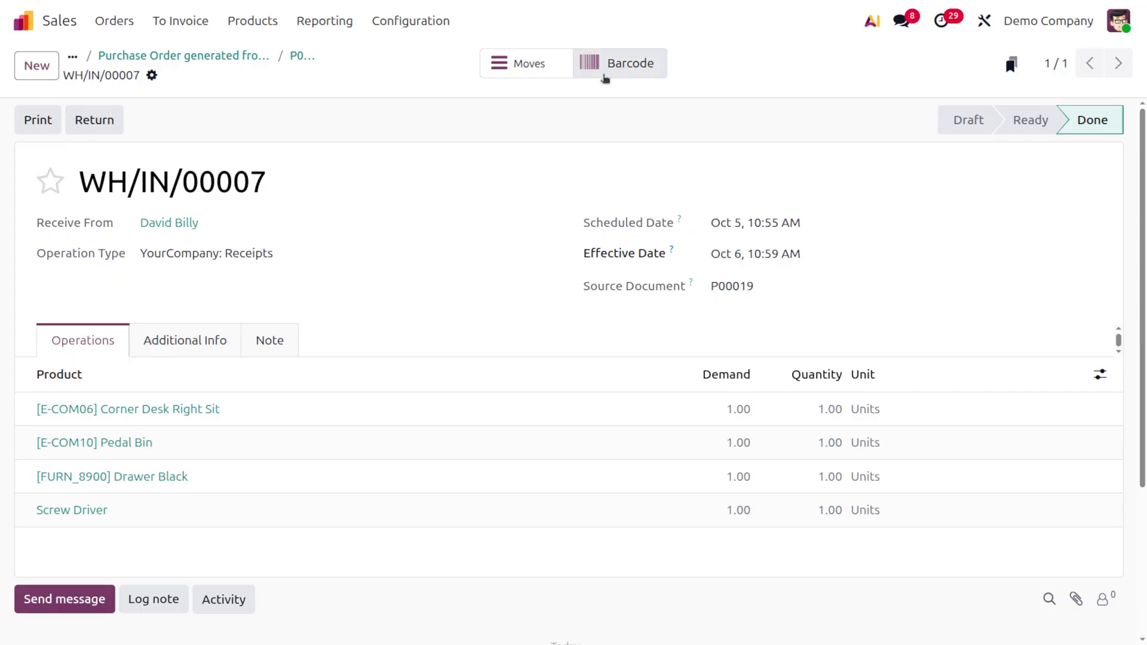
Step: Check the stock moves of receipt WH/IN/00007, then return to purchase order P00019
click(536, 61)
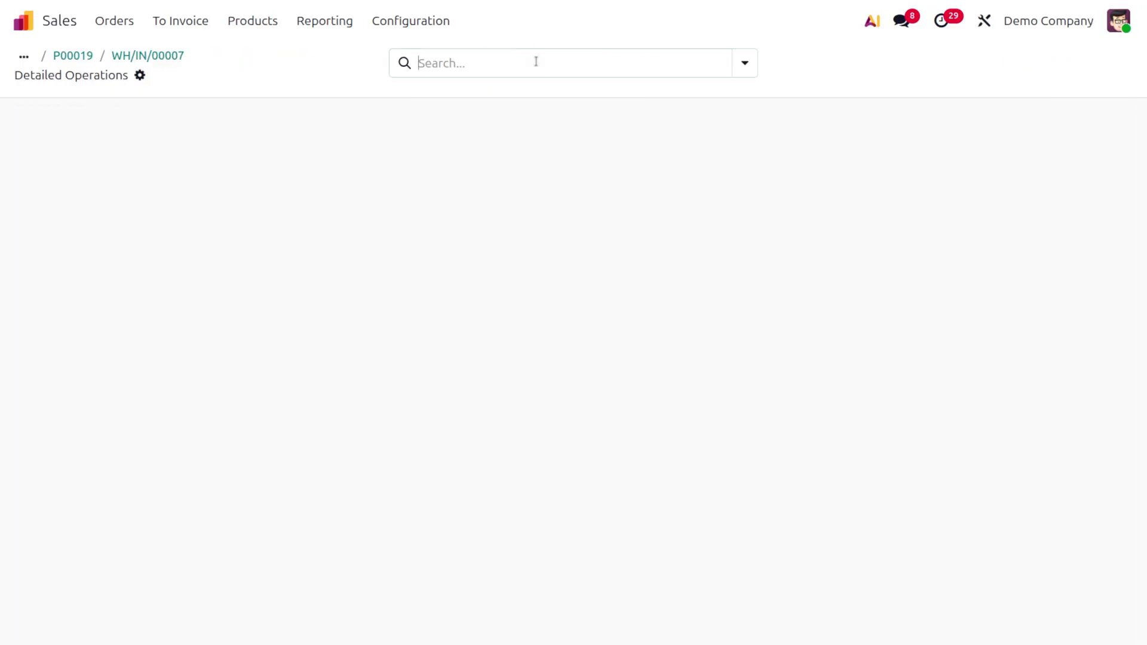
click(154, 57)
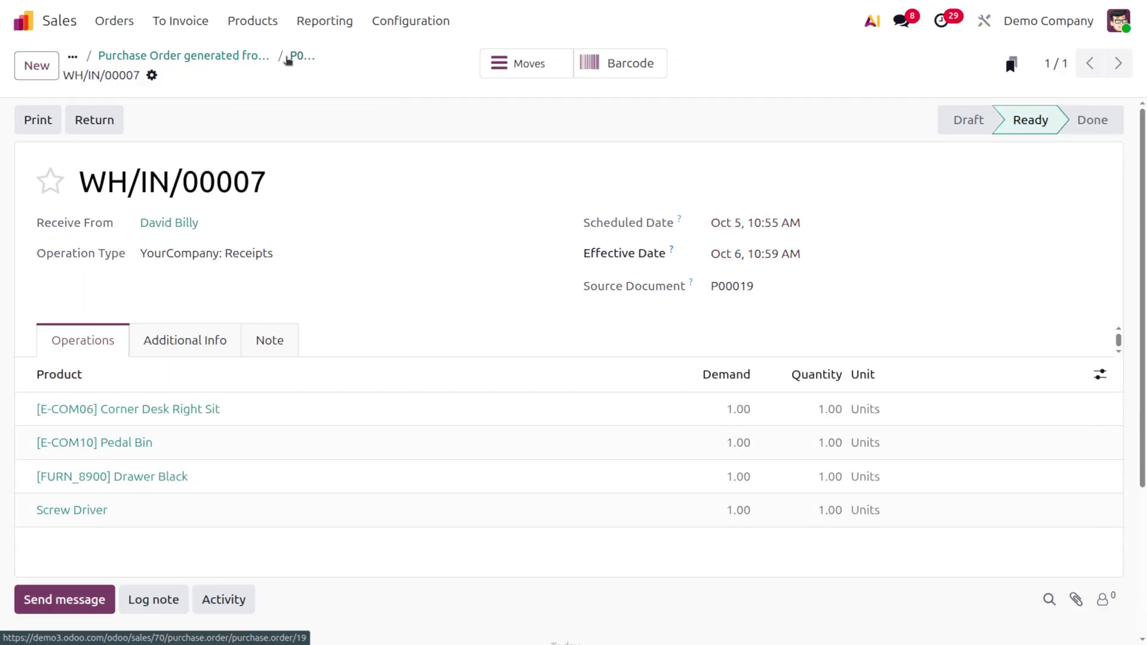
click(239, 56)
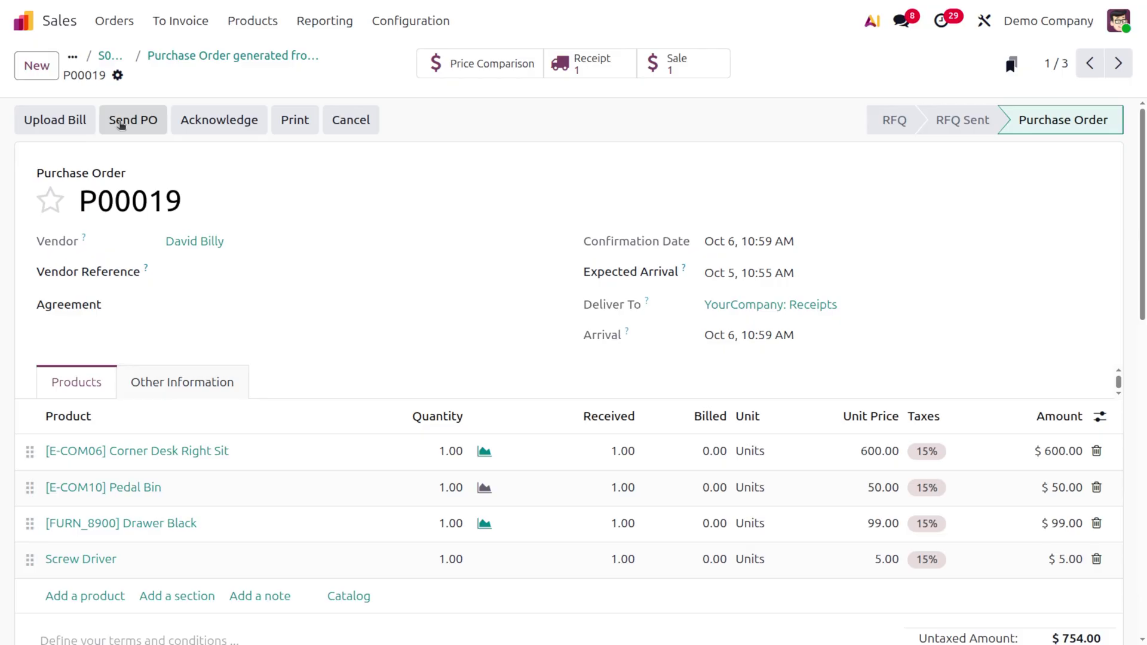
Step: Print P00019 to PDF and upload 'Purchase Order - P00019 (1).pdf' from Downloads as its bill
click(294, 122)
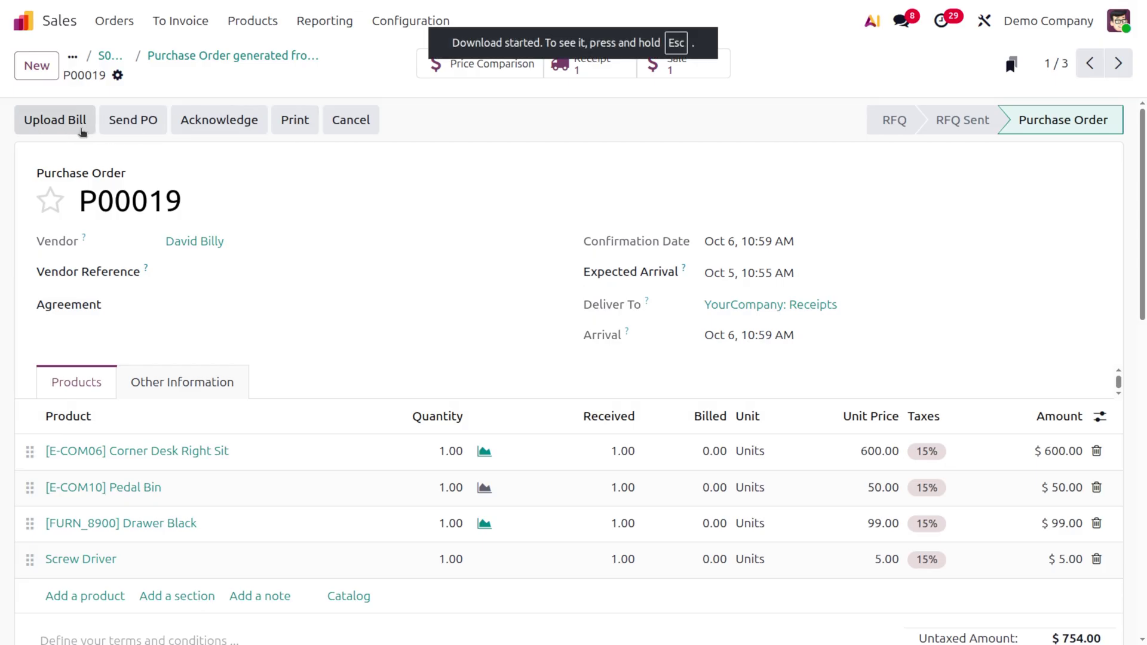
click(55, 120)
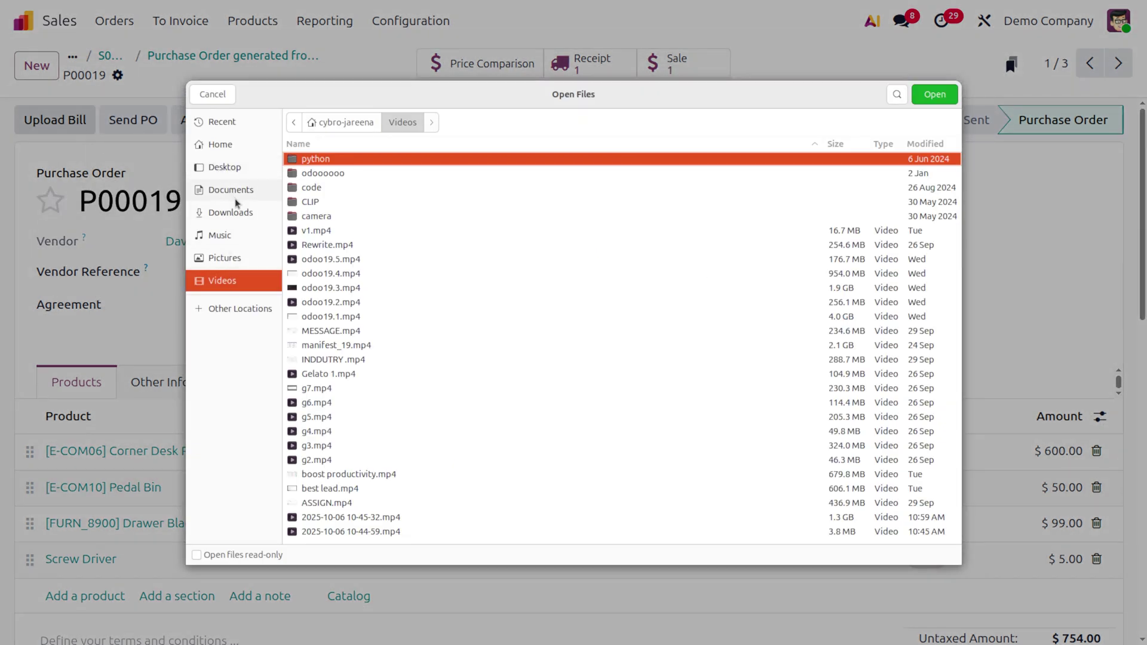
click(241, 212)
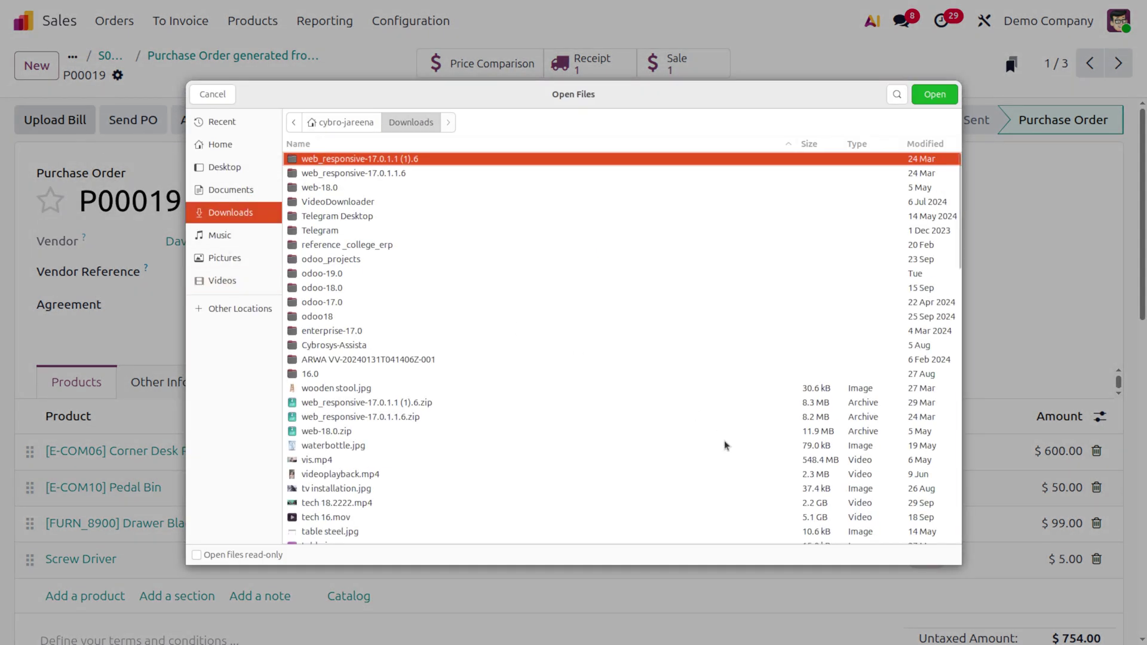
scroll(726, 445, down, 15)
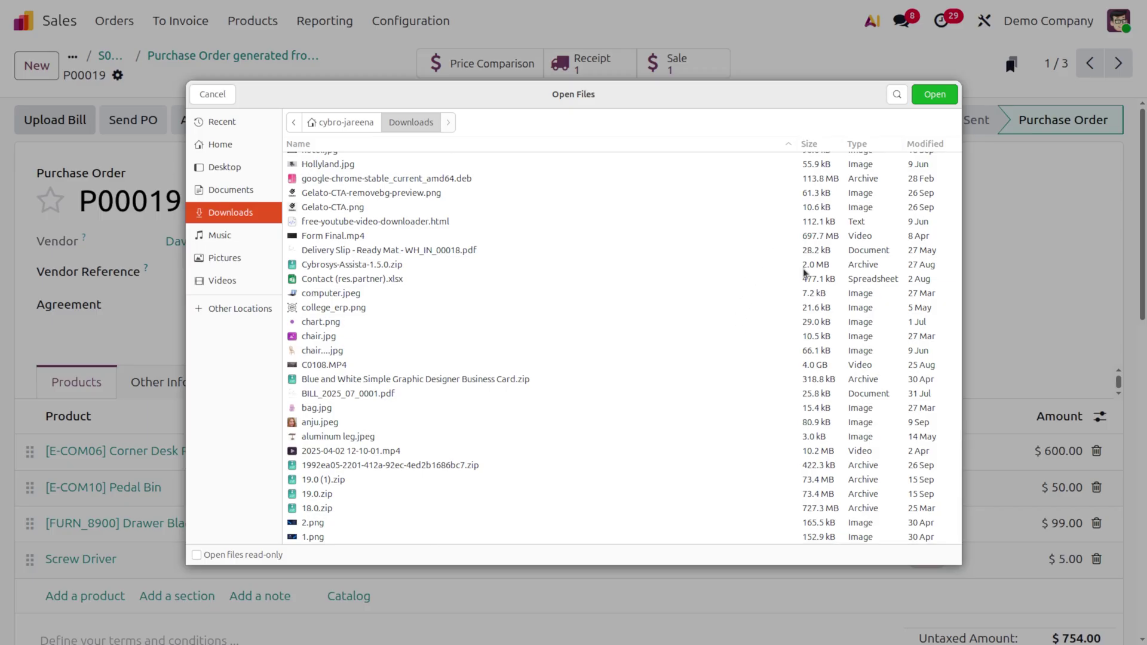
scroll(804, 274, up, 7)
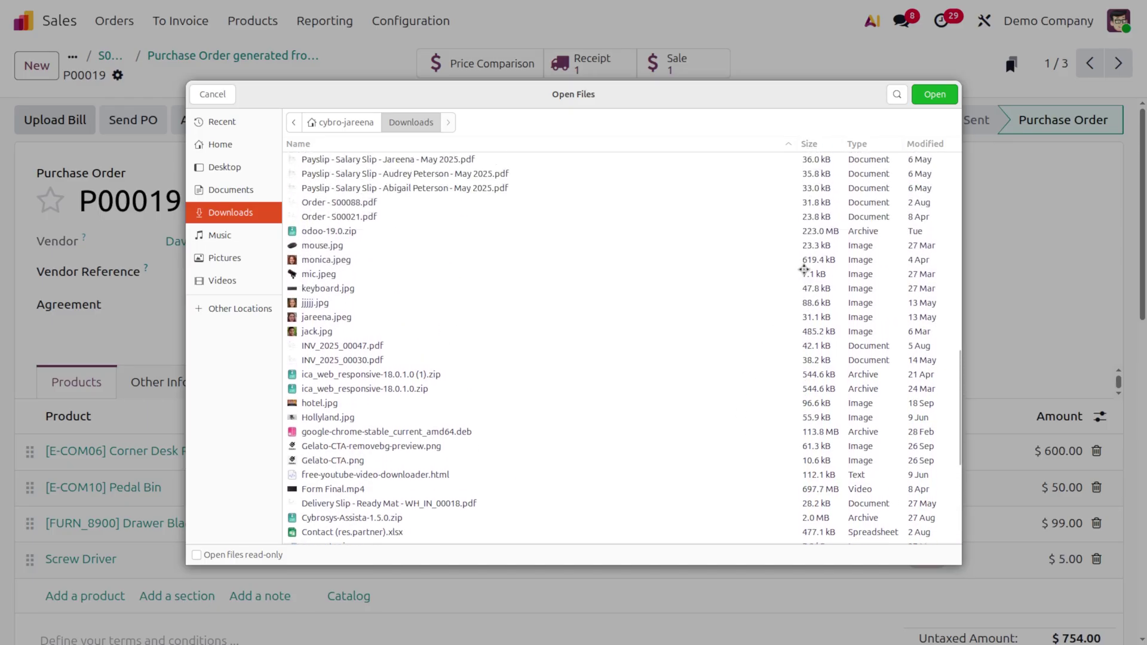
scroll(804, 270, up, 2)
scroll(804, 270, up, 2)
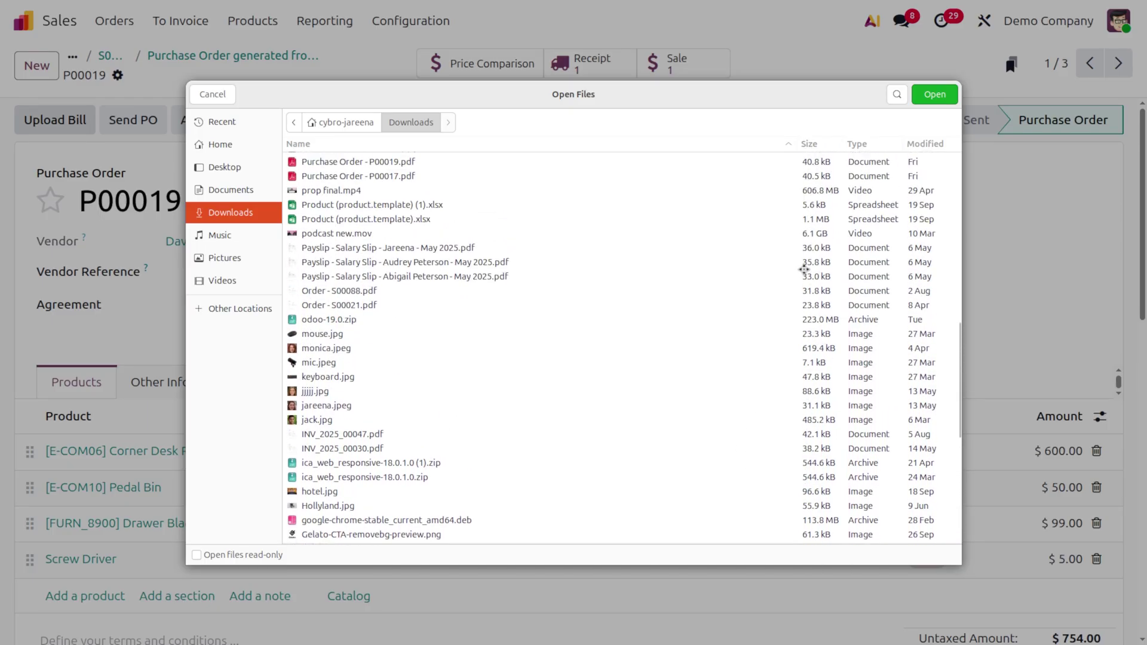
scroll(804, 270, up, 3)
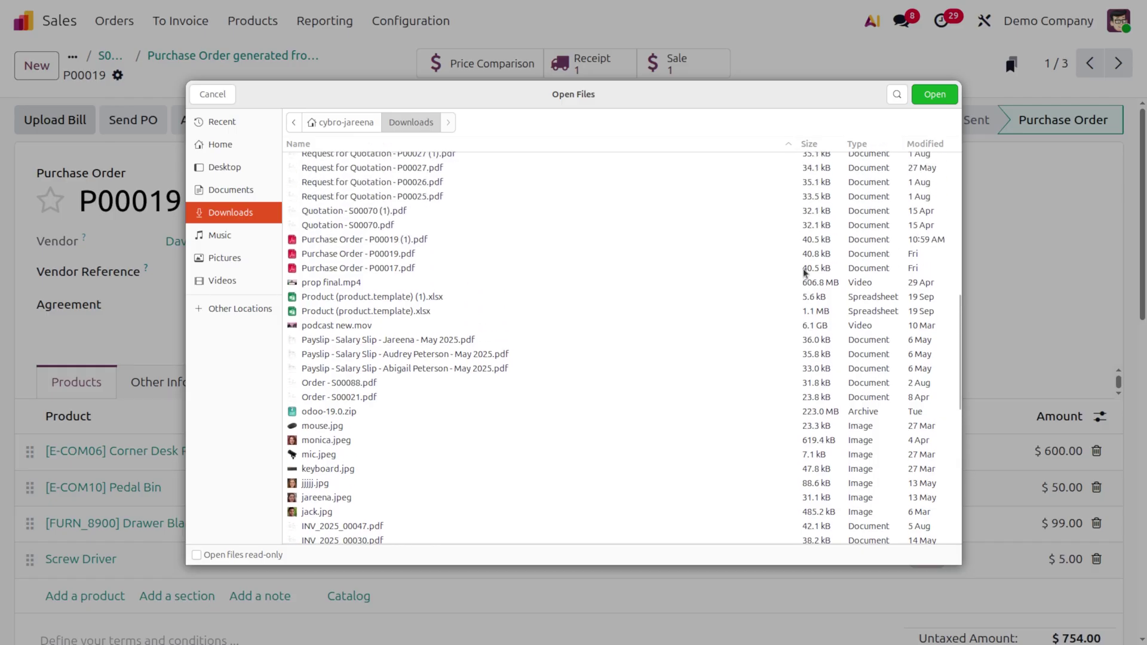
click(885, 240)
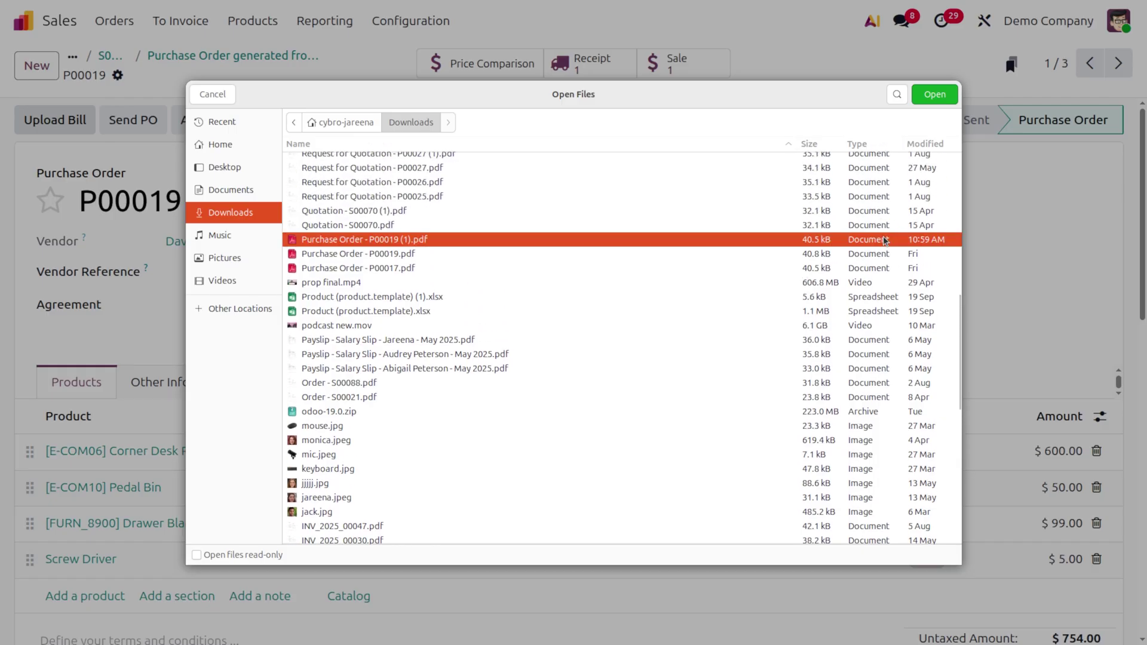
click(942, 97)
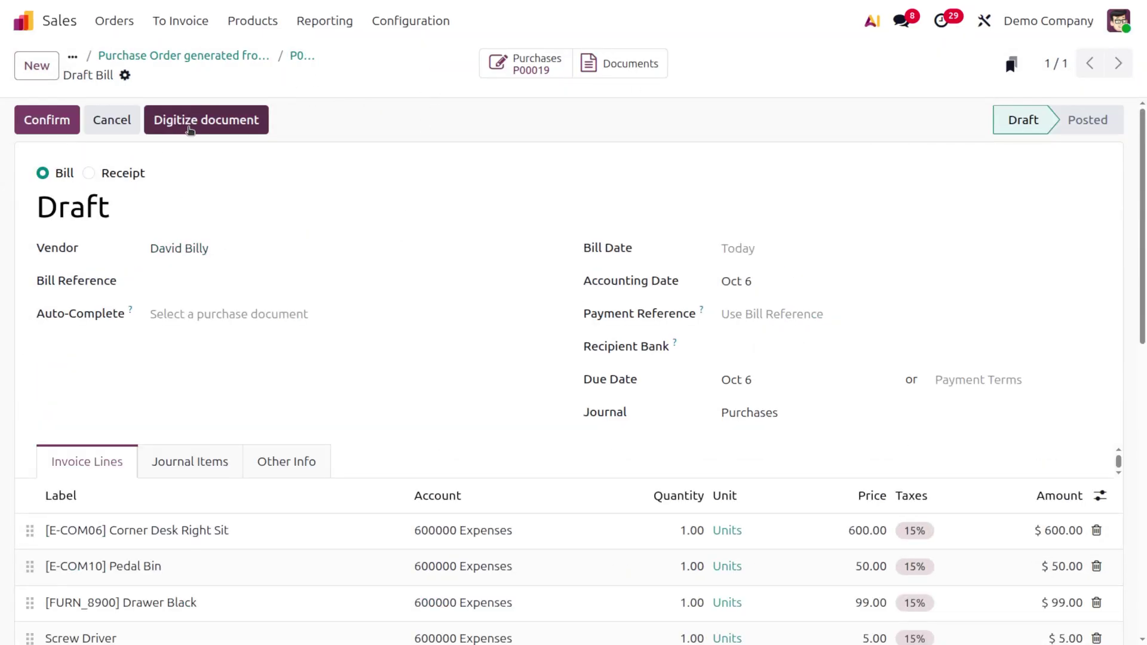
Step: Review the draft vendor bill and post it as BILL/2025/10/0002 for $867.10
scroll(322, 355, down, 10)
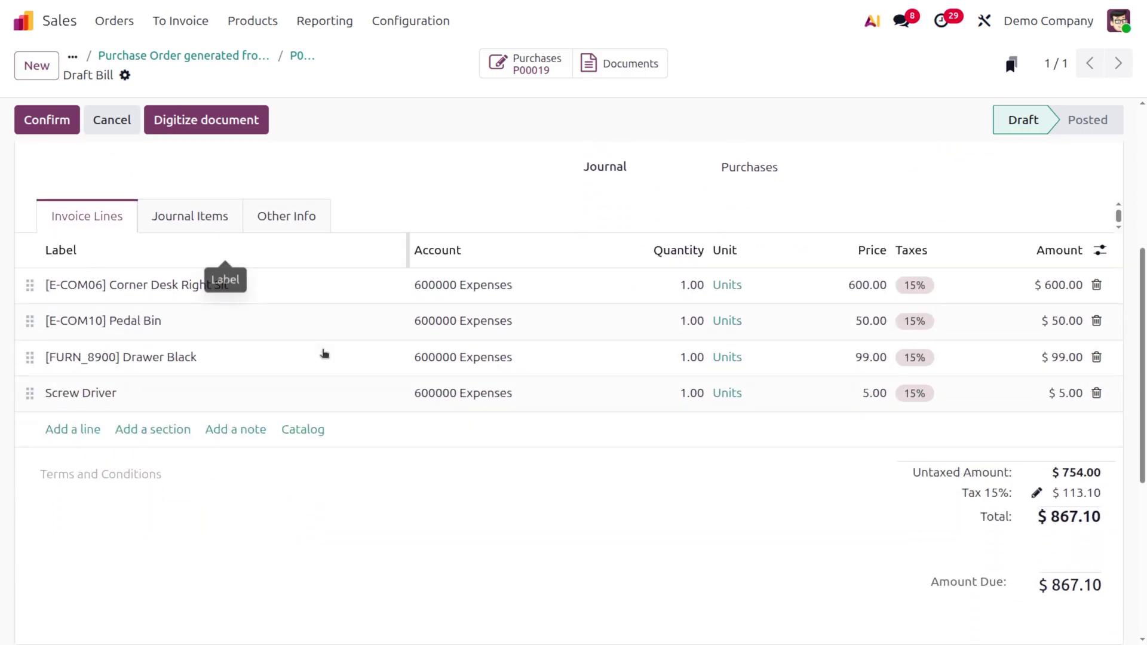
scroll(322, 355, up, 10)
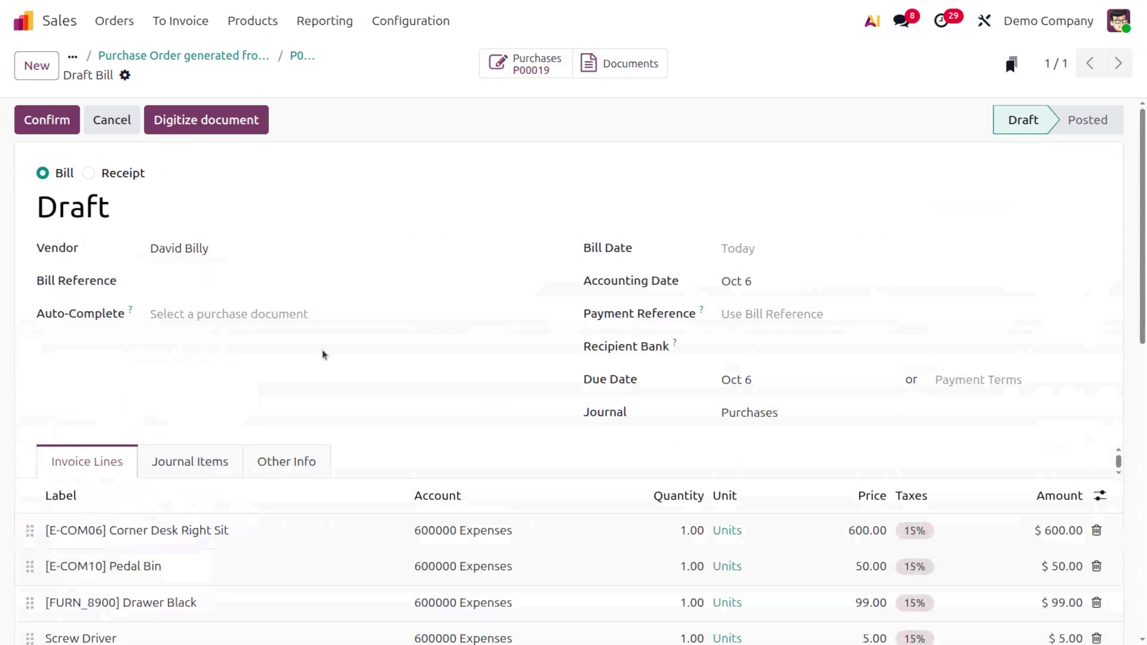
click(53, 120)
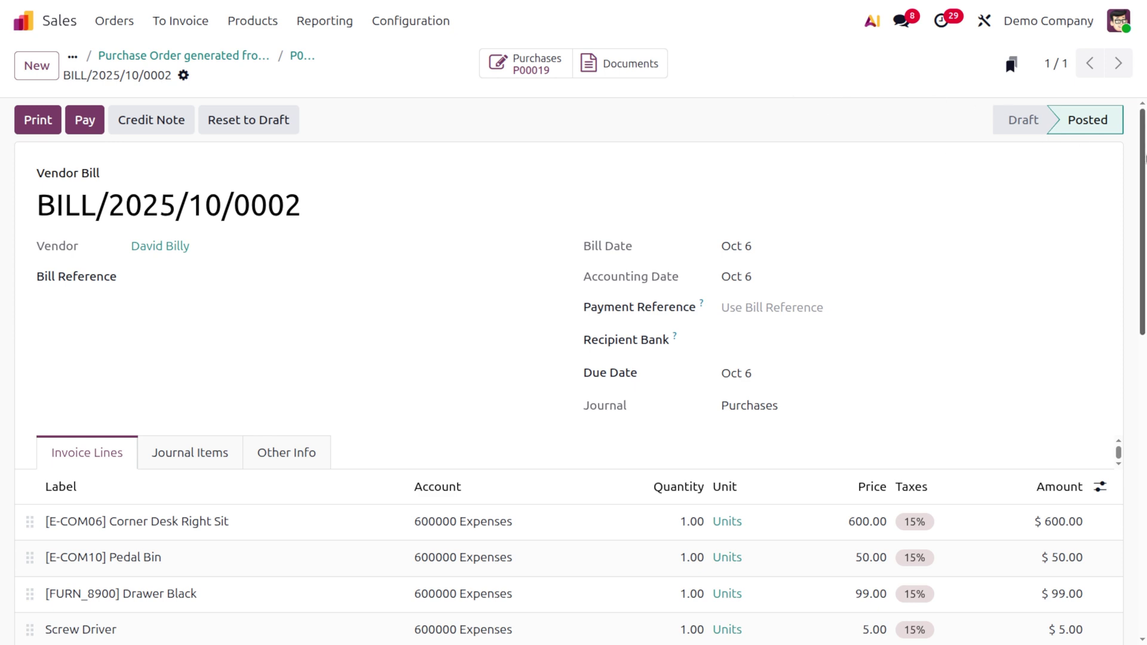
scroll(782, 281, down, 10)
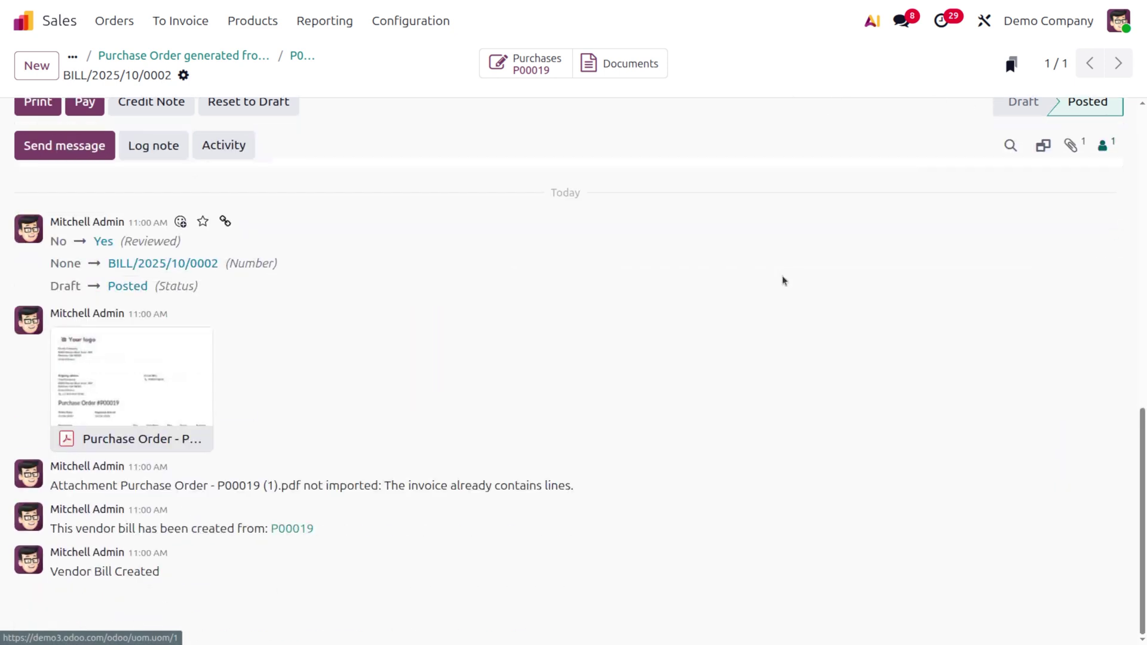
scroll(783, 281, up, 10)
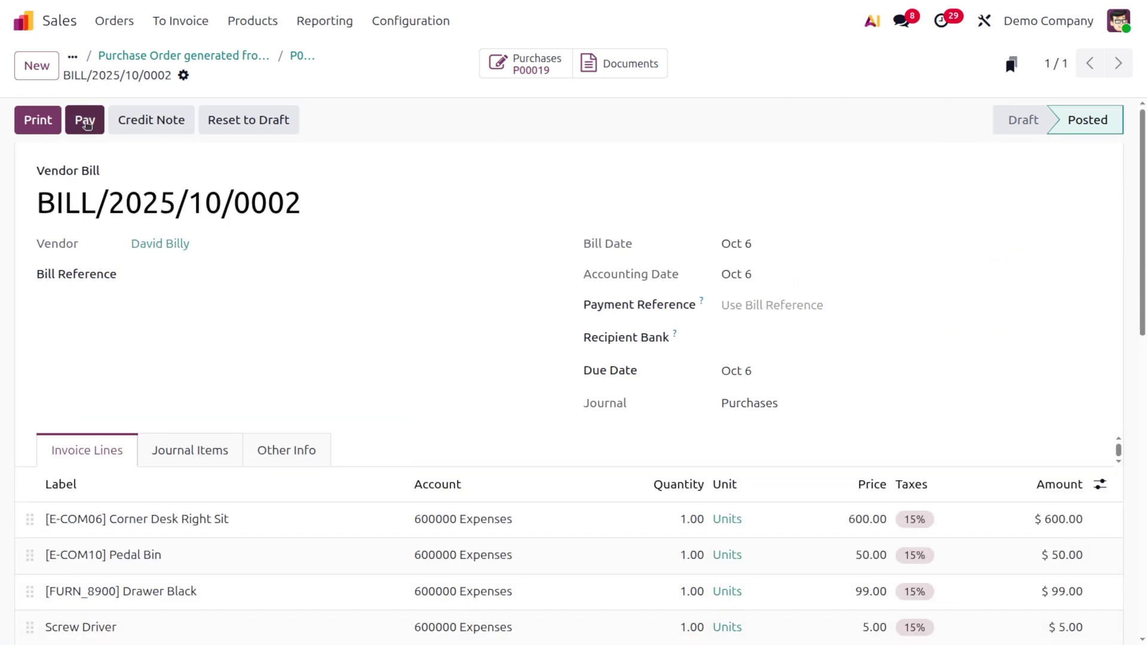